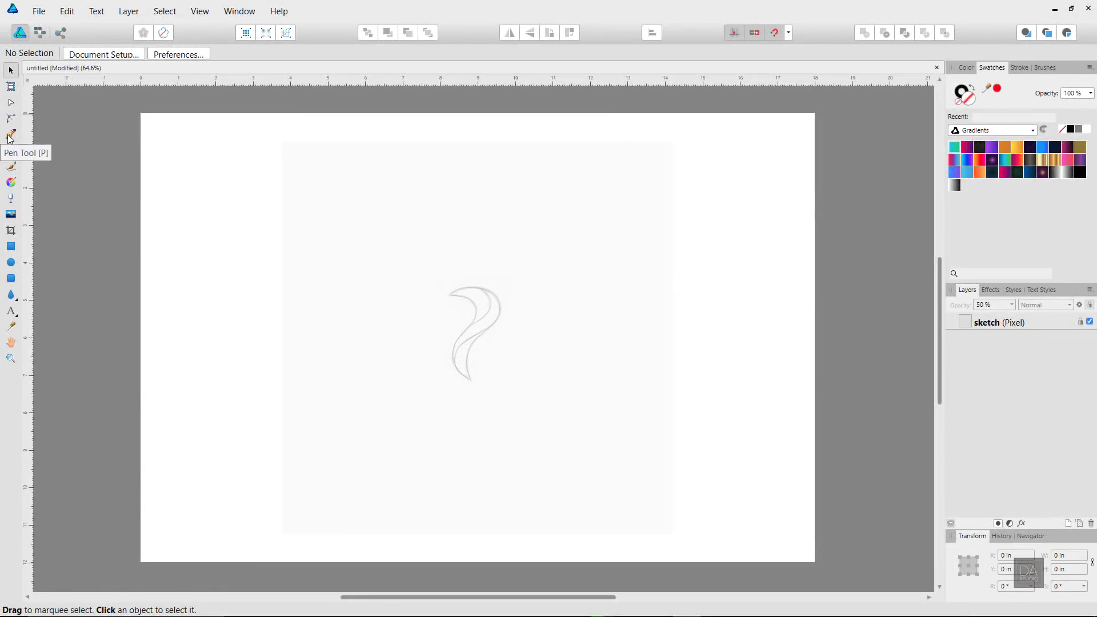
# Switch to the Pen Tool and zoom in on the swoosh sketch to about 184%
pyautogui.click(10, 135)
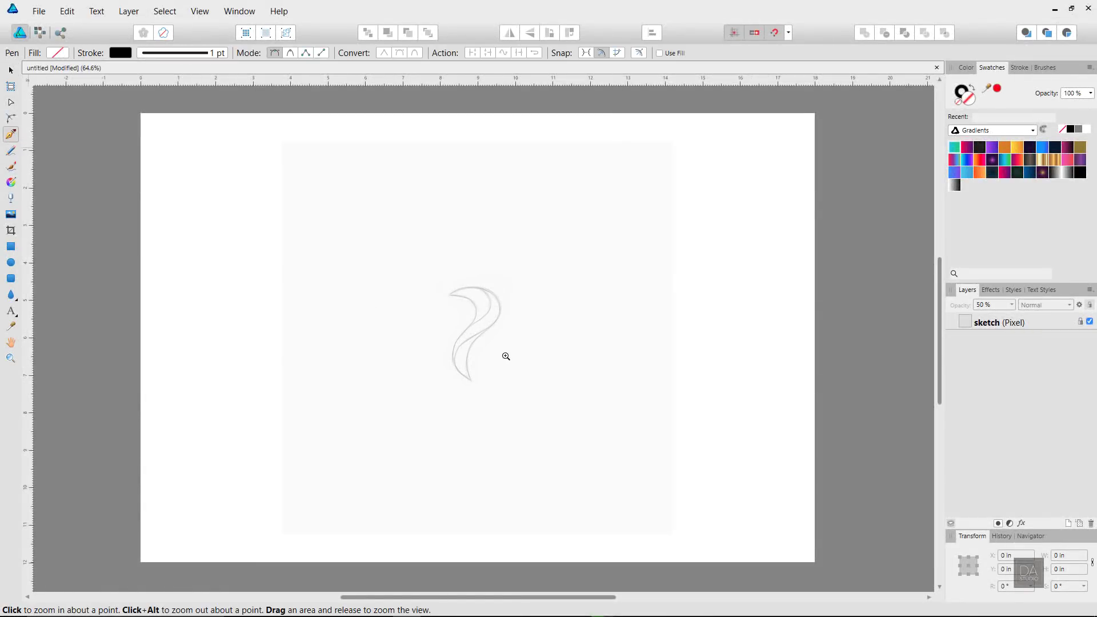
pyautogui.moveTo(505, 356); pyautogui.dragTo(761, 355)
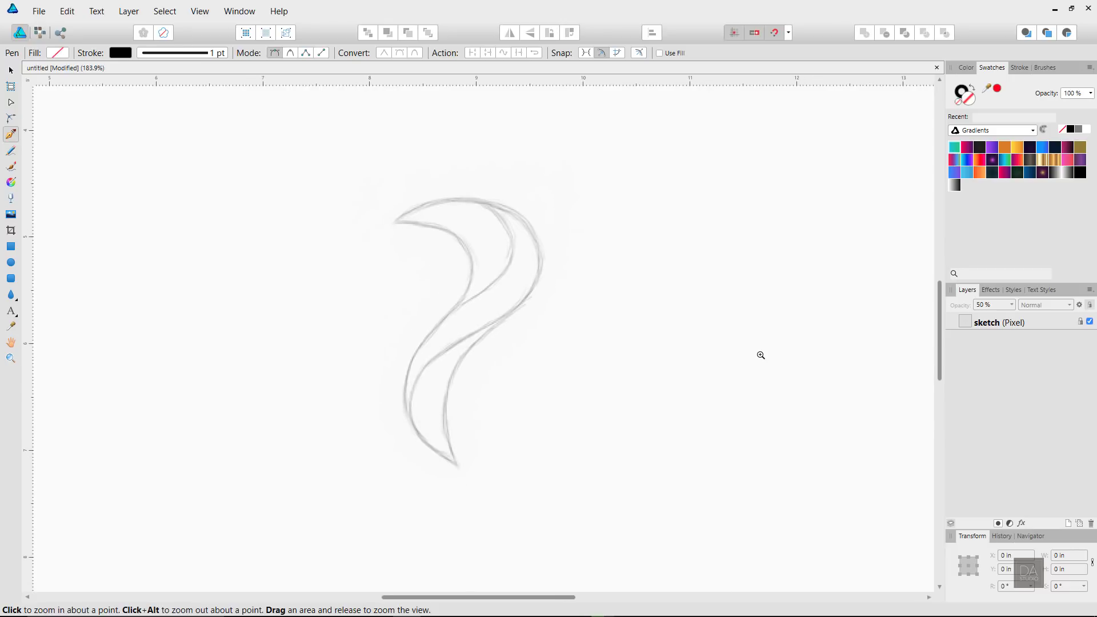
# Trace the outline from the top-left tip down to a sharp bottom tip and up the right side
pyautogui.click(390, 223)
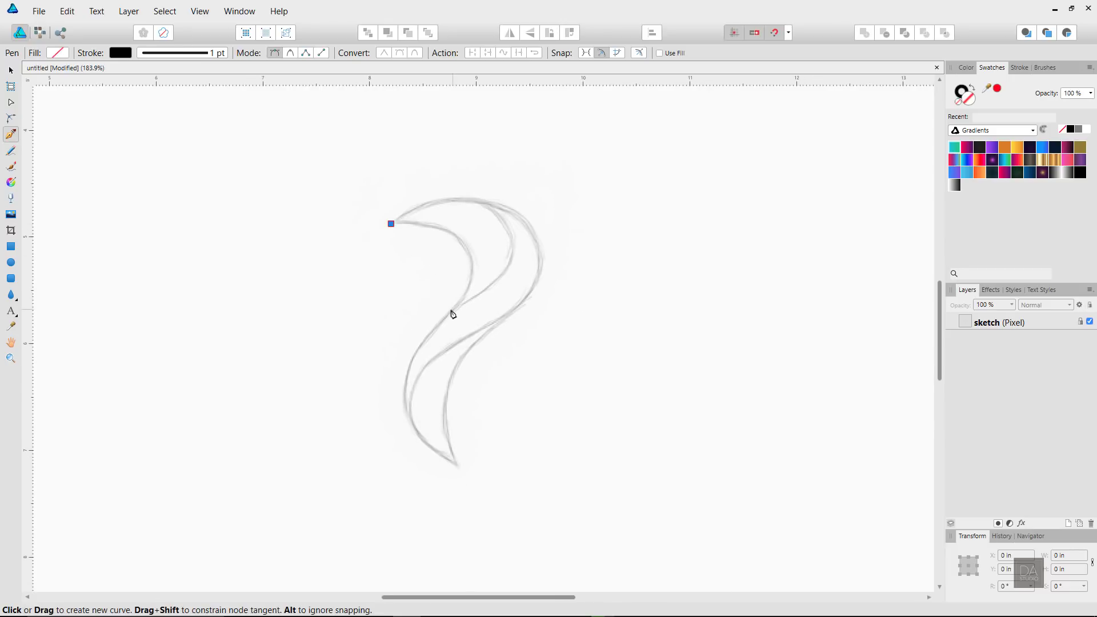
pyautogui.moveTo(452, 310); pyautogui.dragTo(385, 401)
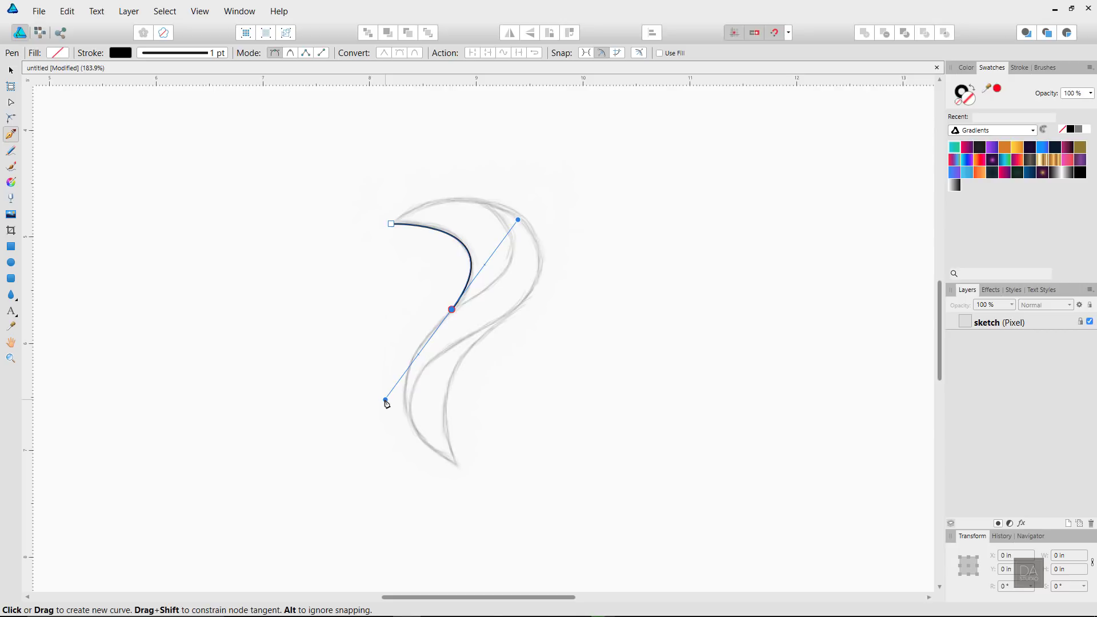
pyautogui.click(451, 310)
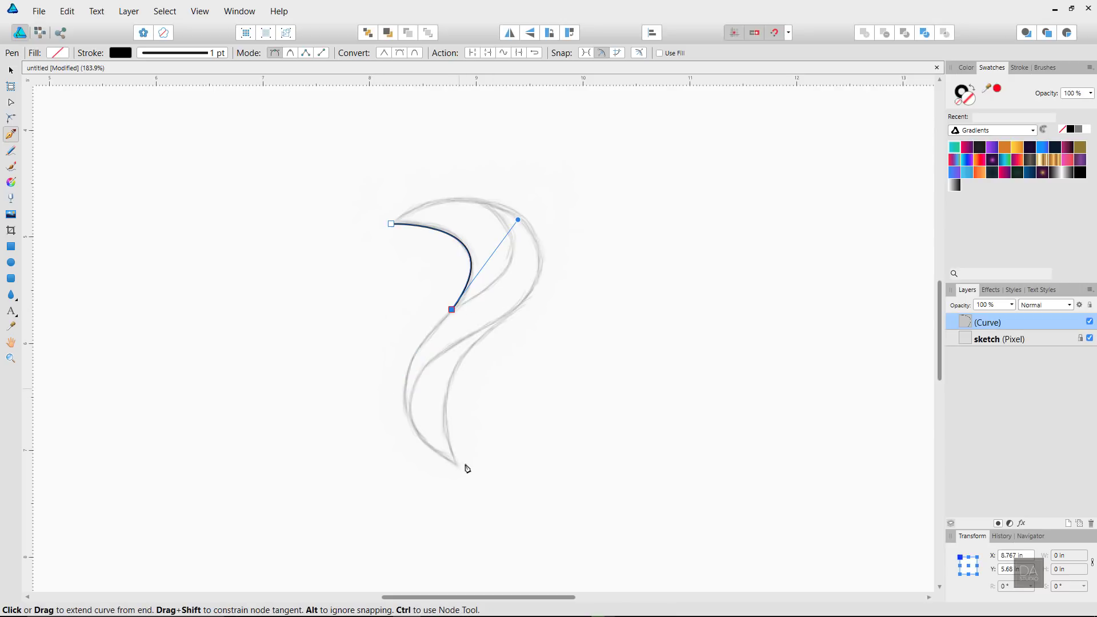
pyautogui.moveTo(460, 467)
pyautogui.mouseDown()
pyautogui.moveTo(583, 538)
pyautogui.moveTo(581, 529)
pyautogui.mouseUp()
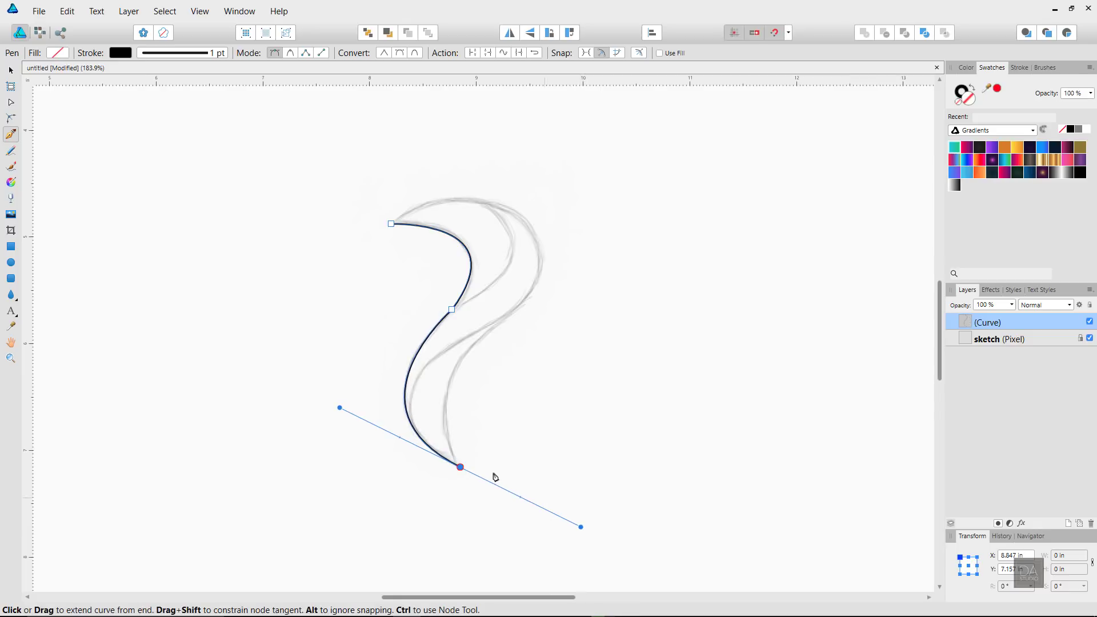
pyautogui.click(461, 468)
pyautogui.moveTo(495, 327); pyautogui.dragTo(584, 269)
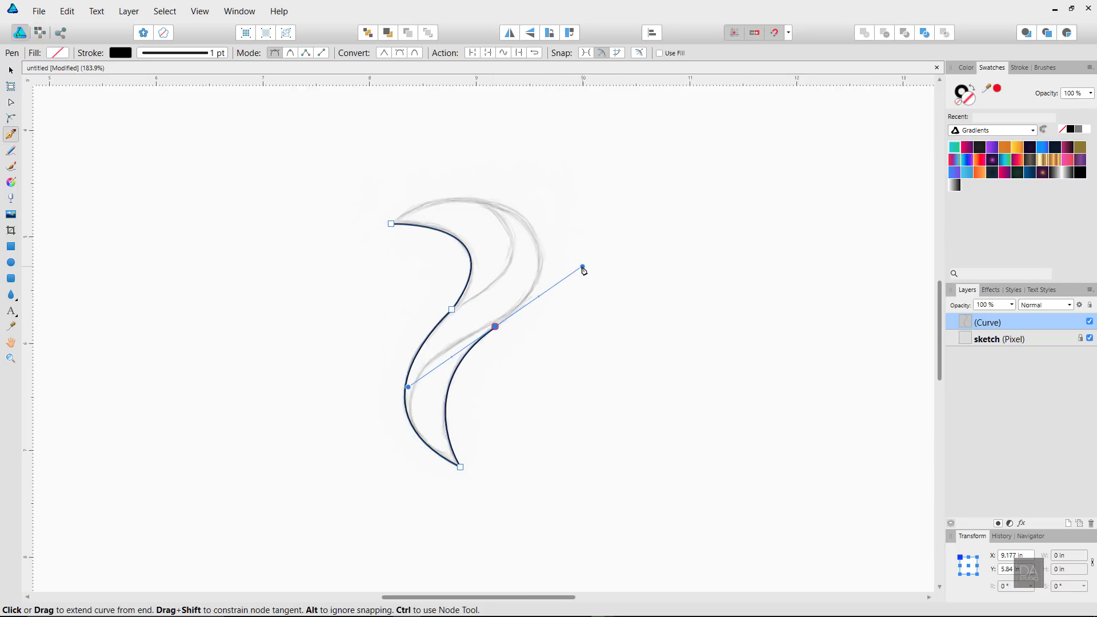
pyautogui.click(495, 327)
# Add a sharp node on the upper right edge, close the outline at the starting tip, and deselect
pyautogui.moveTo(487, 201); pyautogui.dragTo(377, 147)
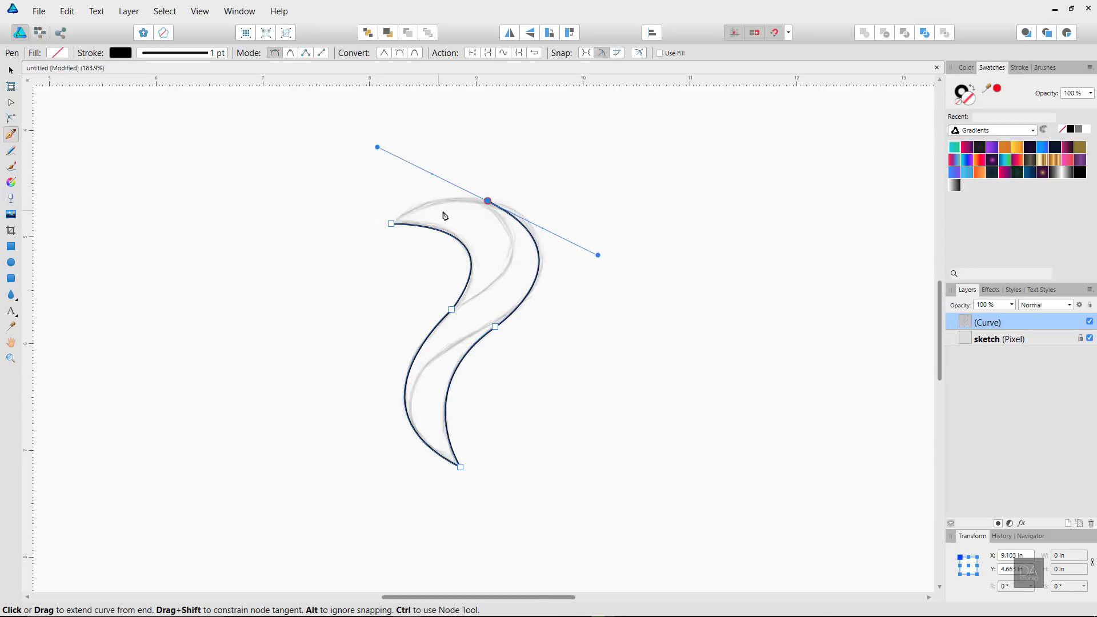
pyautogui.hotkey('ctrl', 'z')
pyautogui.moveTo(535, 233); pyautogui.dragTo(508, 184)
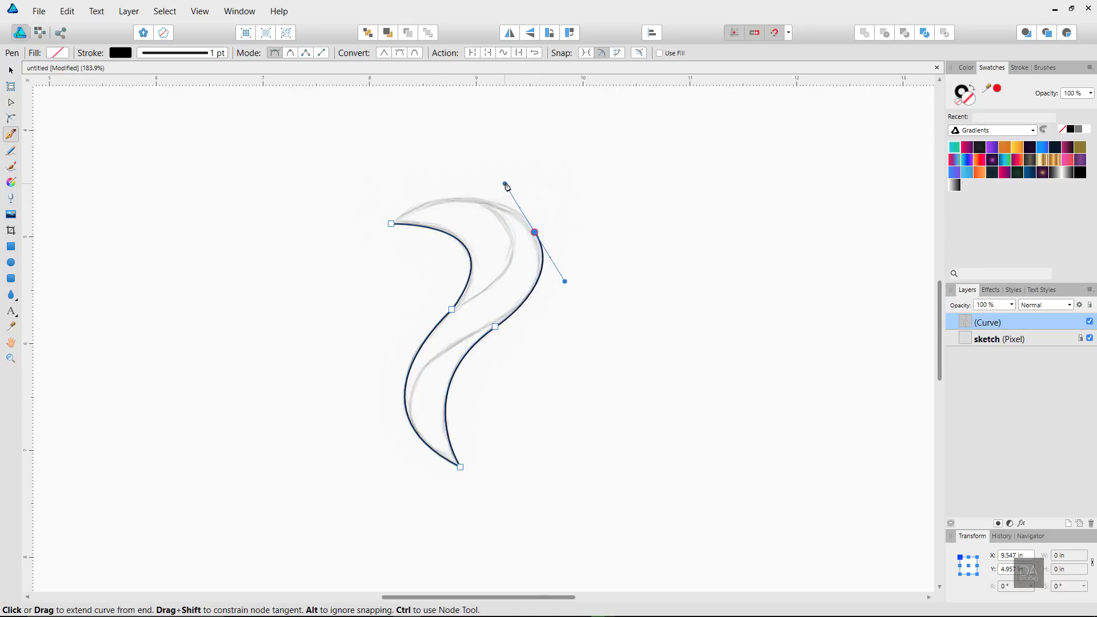
pyautogui.click(535, 234)
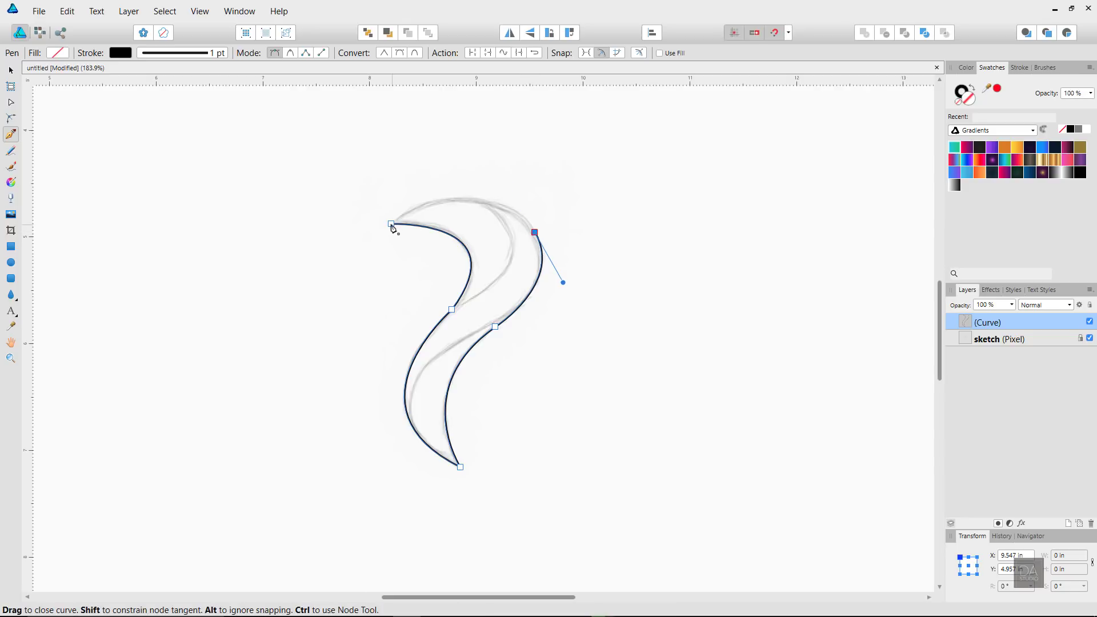
pyautogui.moveTo(391, 225); pyautogui.dragTo(302, 291)
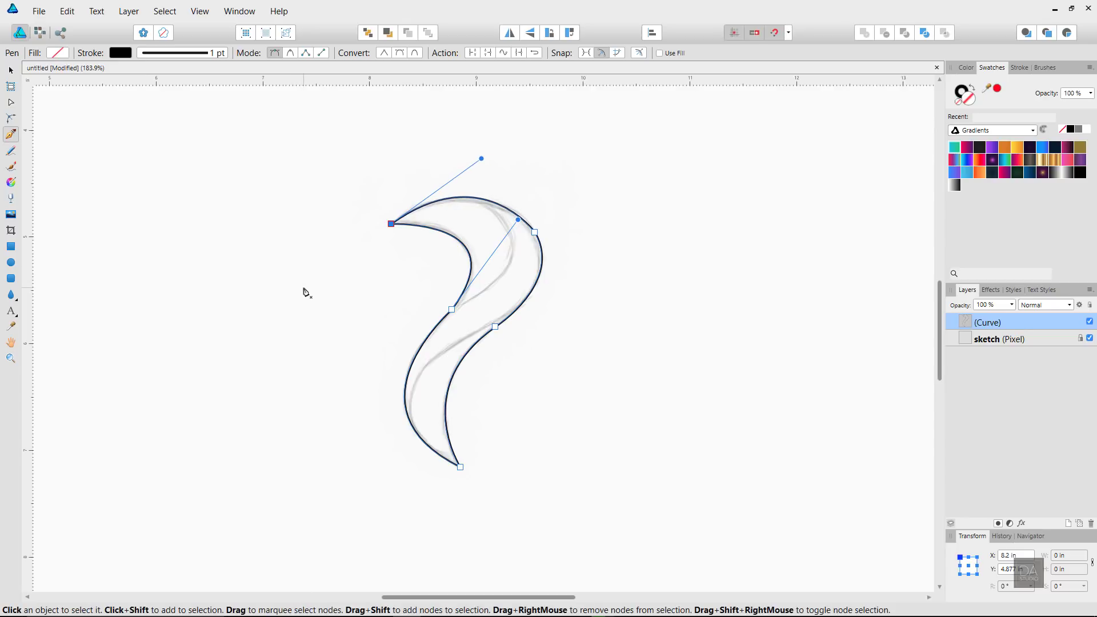
pyautogui.hotkey('ctrl', 'd')
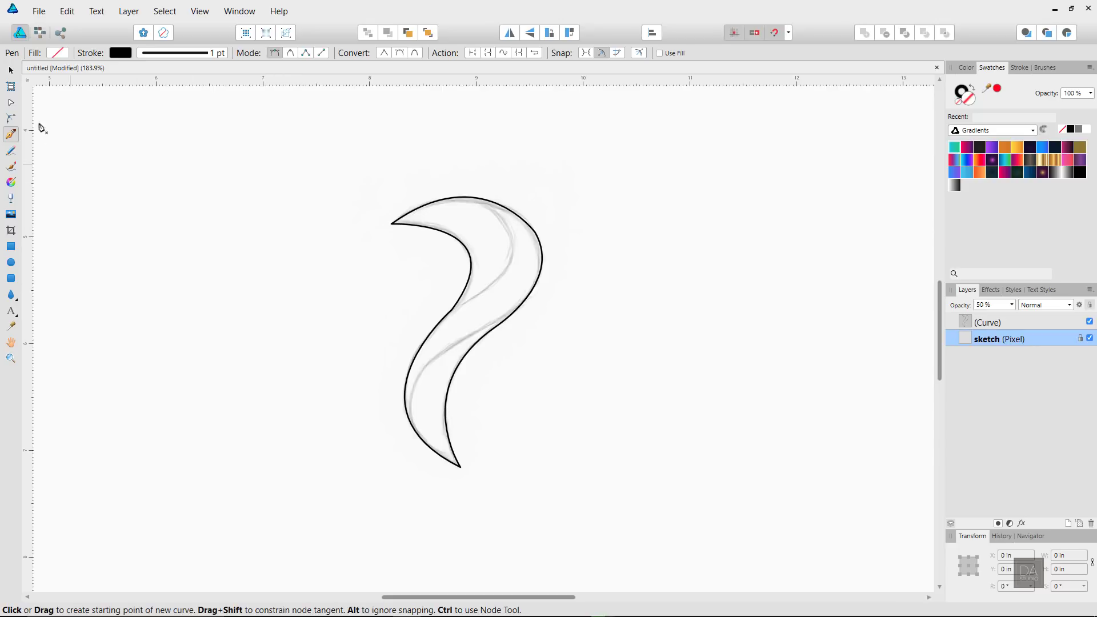
pyautogui.click(11, 102)
# Adjust the upper-right node's handles so the outline's top edge matches the sketch
pyautogui.click(543, 246)
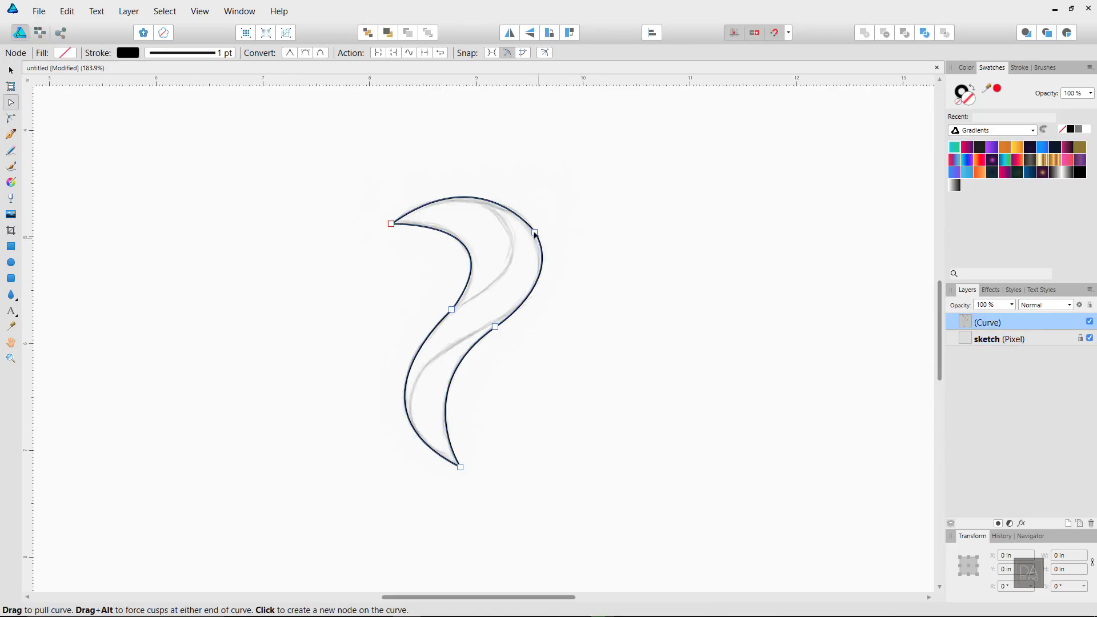
pyautogui.moveTo(528, 225); pyautogui.dragTo(530, 221)
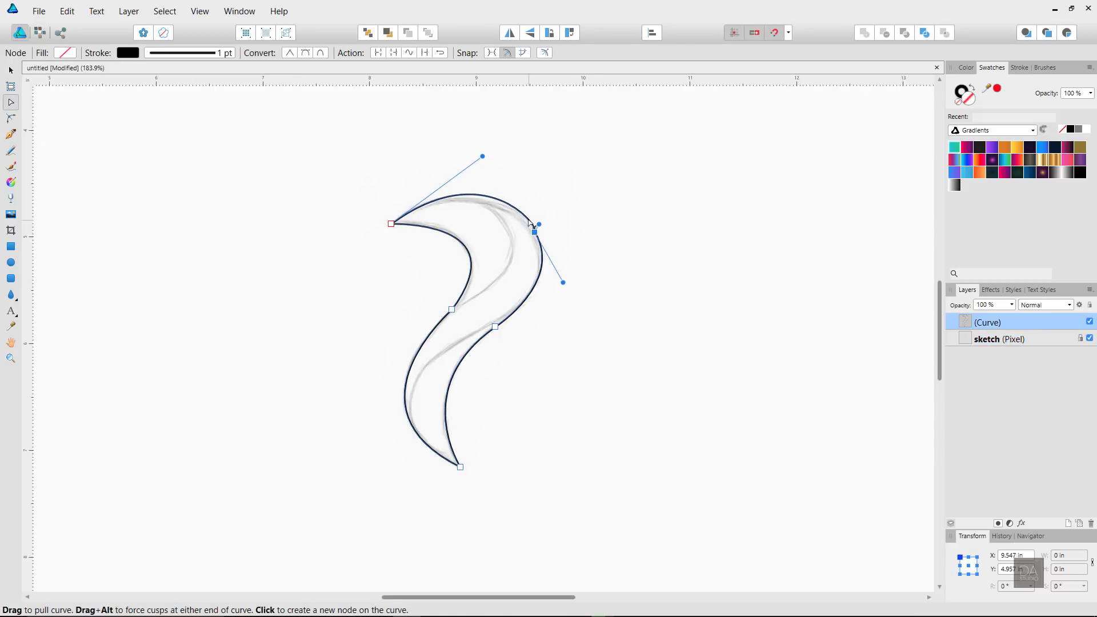
pyautogui.moveTo(483, 156); pyautogui.dragTo(467, 164)
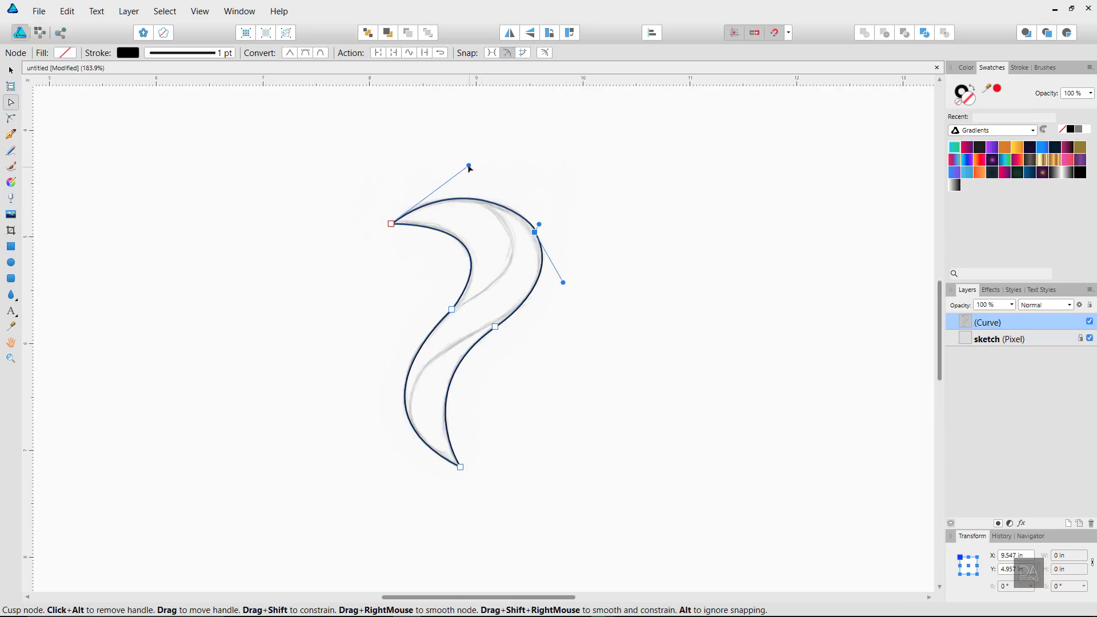
pyautogui.moveTo(539, 225); pyautogui.dragTo(532, 216)
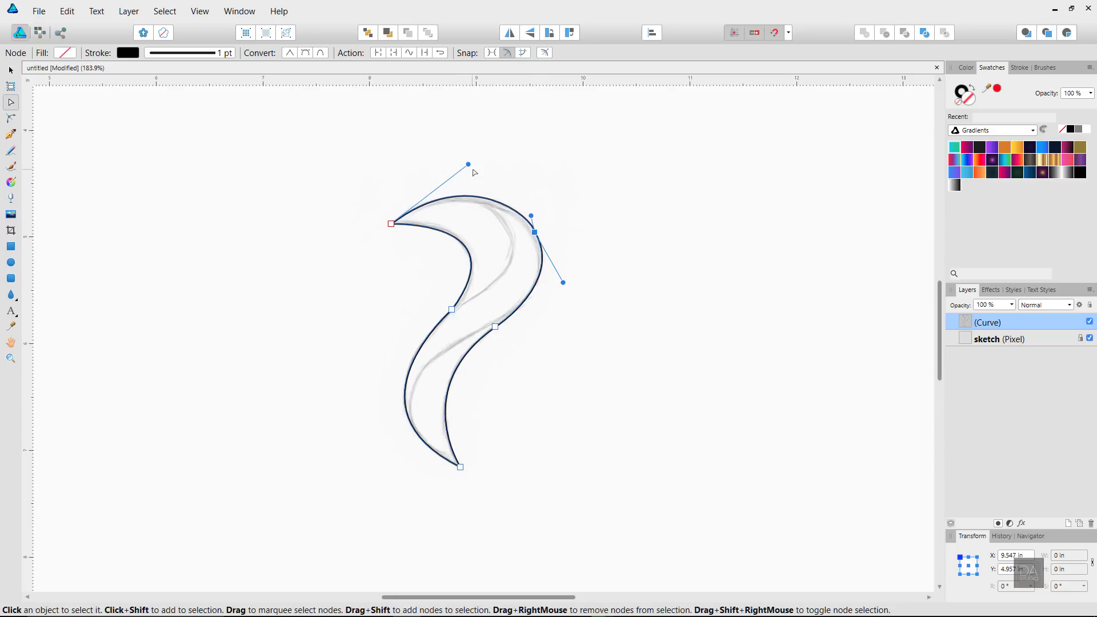
pyautogui.moveTo(468, 165); pyautogui.dragTo(471, 168)
pyautogui.hotkey('ctrl', 'd')
pyautogui.press('p')
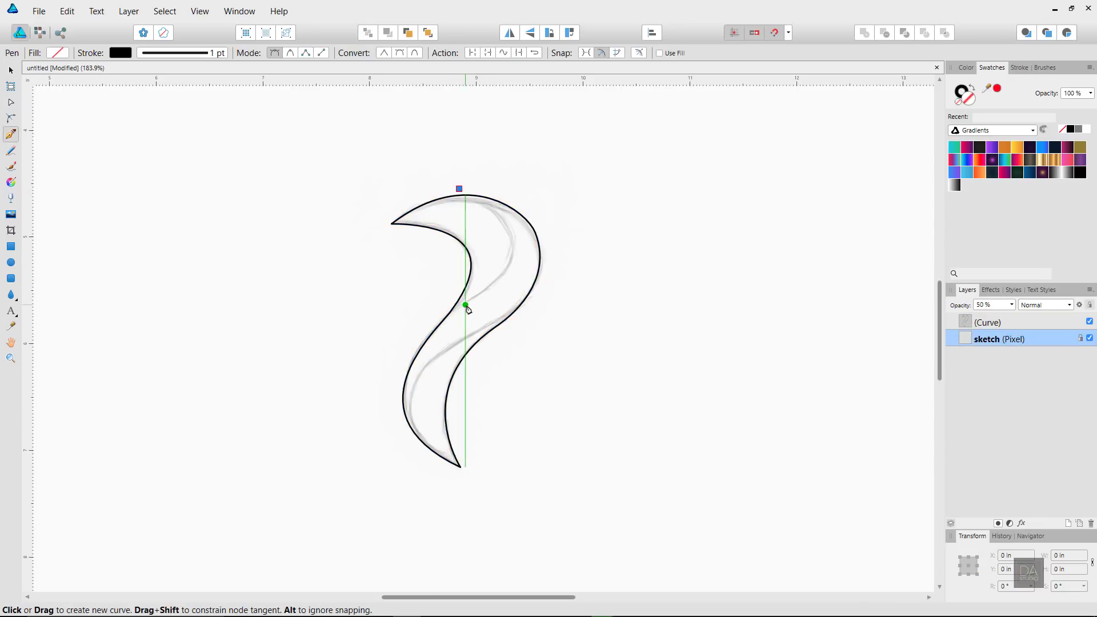
# Draw a closed curve around the upper part of the swoosh
pyautogui.moveTo(495, 281)
pyautogui.mouseDown()
pyautogui.moveTo(455, 355)
pyautogui.moveTo(395, 328)
pyautogui.mouseUp()
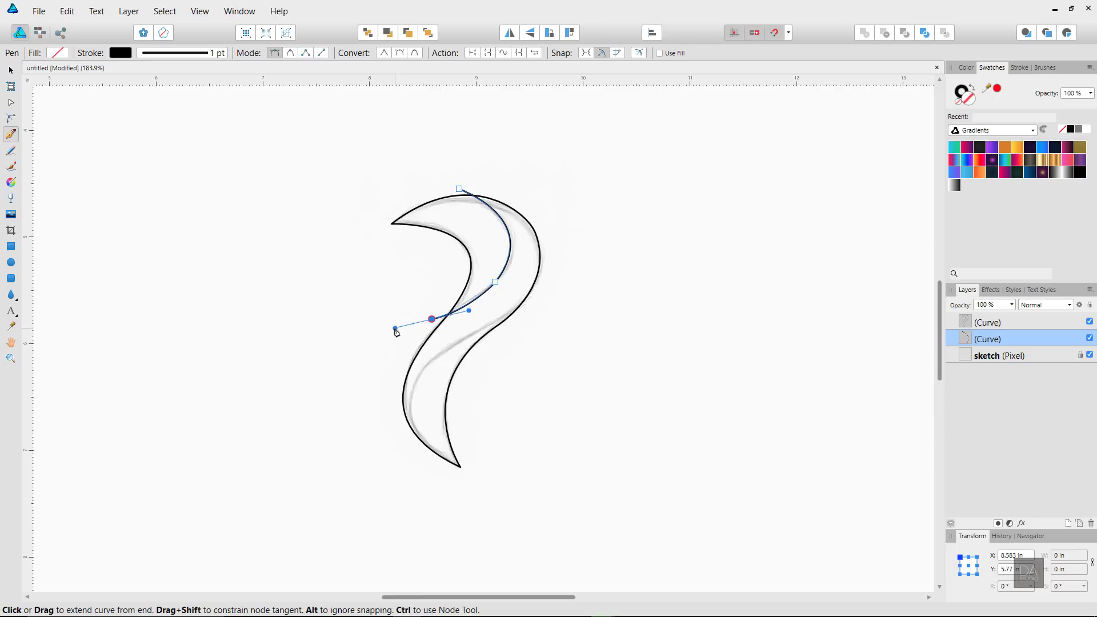
pyautogui.click(382, 271)
pyautogui.click(374, 195)
pyautogui.moveTo(428, 172)
pyautogui.mouseDown()
pyautogui.moveTo(447, 167)
pyautogui.moveTo(543, 219)
pyautogui.mouseUp()
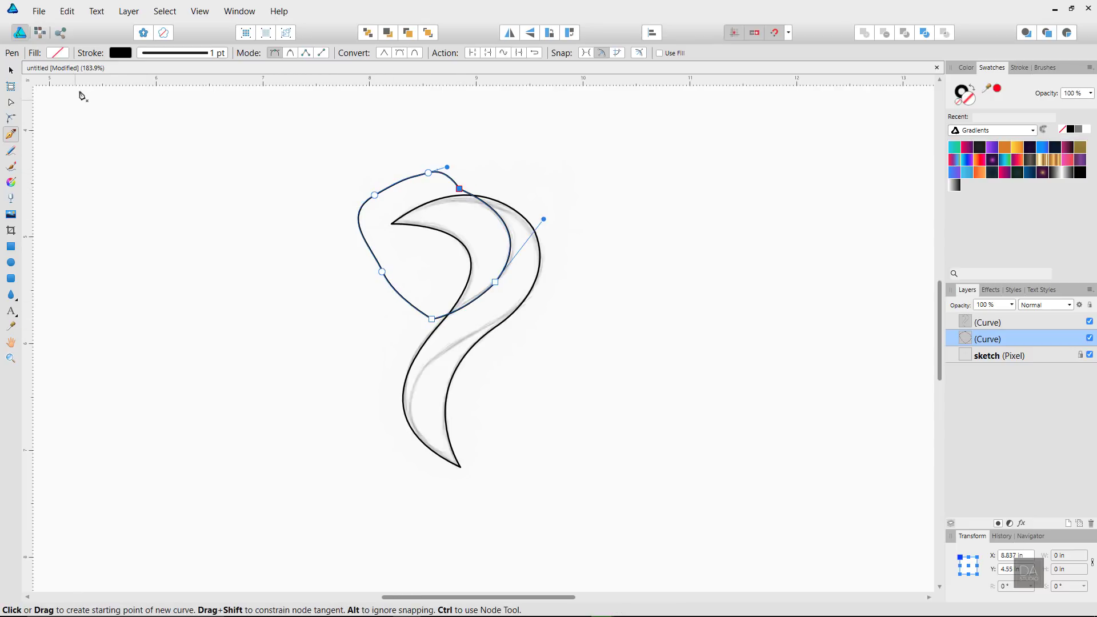
# Clip the new curve inside the swoosh outline in the Layers panel, then deselect
pyautogui.click(11, 69)
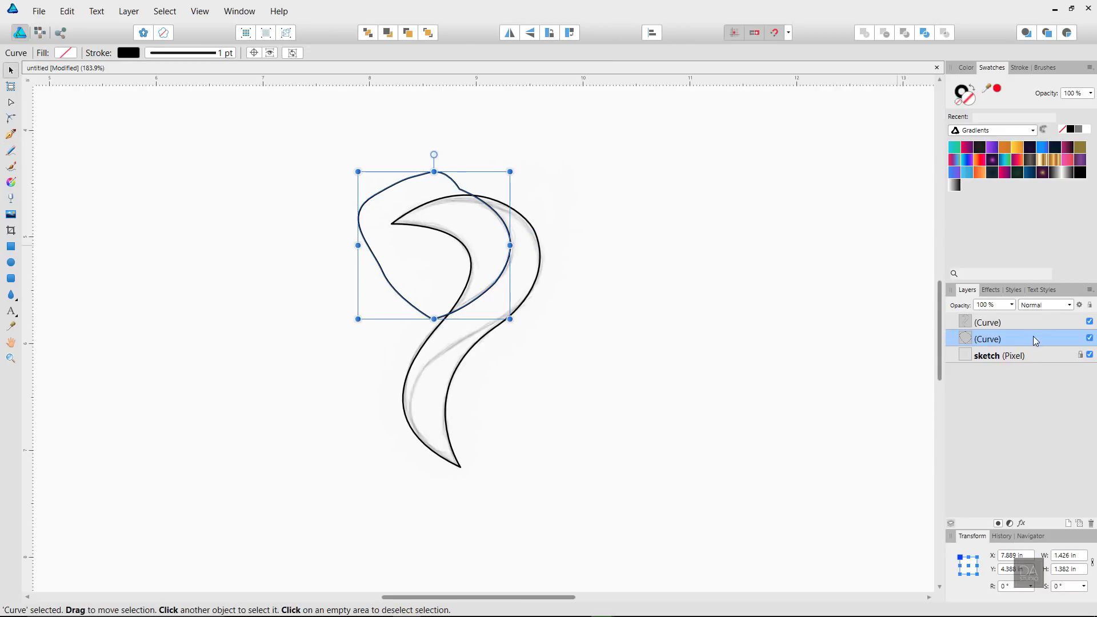
pyautogui.moveTo(1033, 338); pyautogui.dragTo(1028, 325)
pyautogui.click(810, 295)
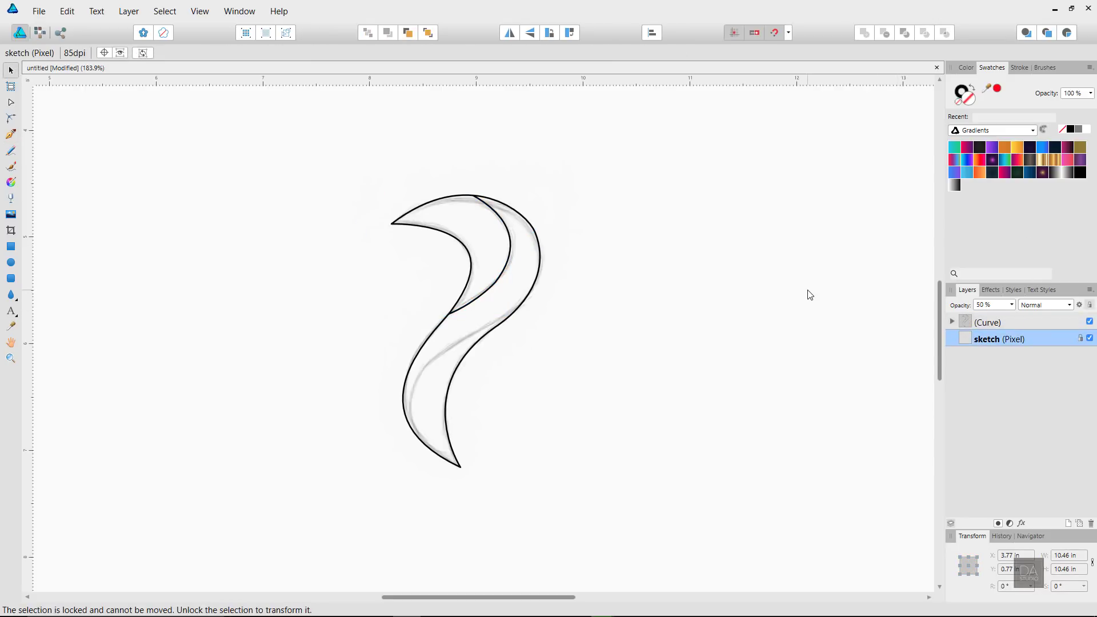
# Select the nested inner curve and move its top node onto the swoosh outline
pyautogui.click(953, 321)
pyautogui.click(1009, 338)
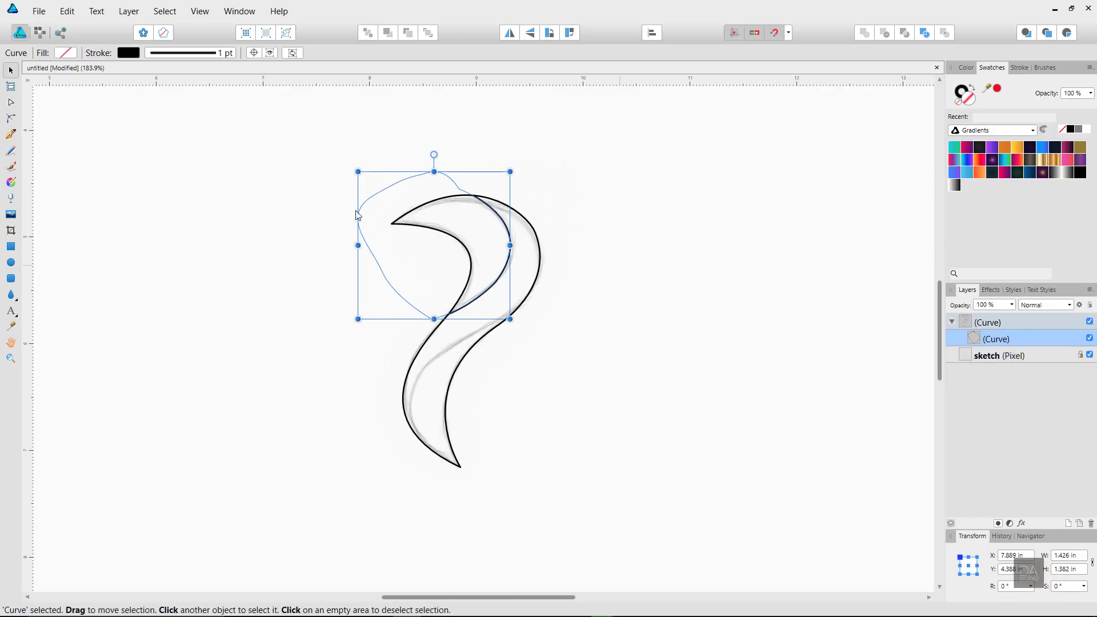
pyautogui.click(11, 103)
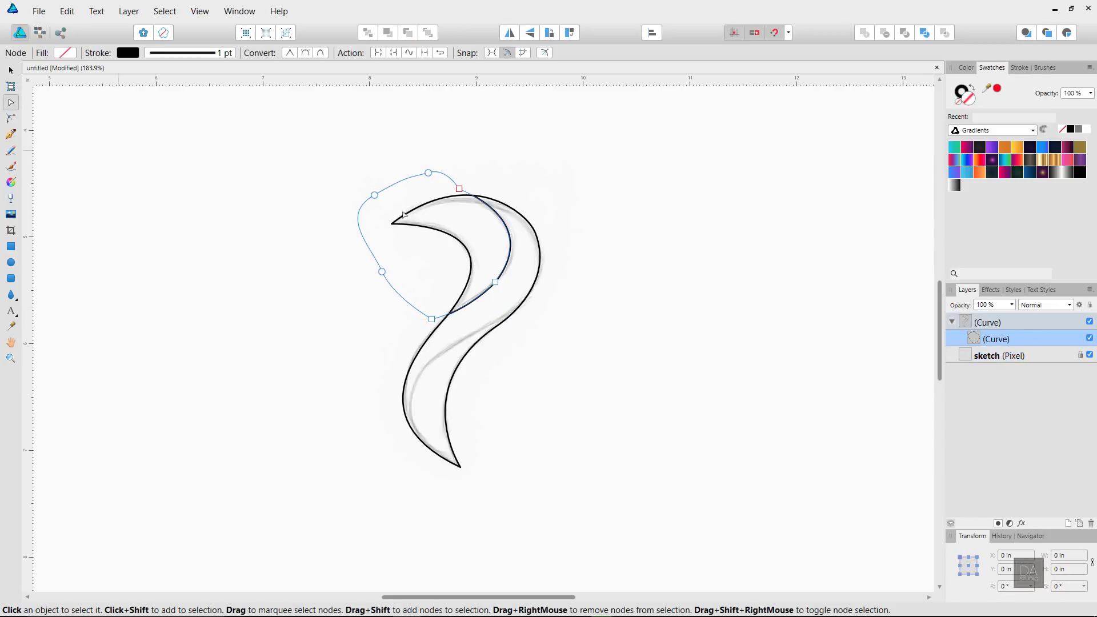
pyautogui.click(460, 189)
pyautogui.moveTo(460, 189); pyautogui.dragTo(422, 199)
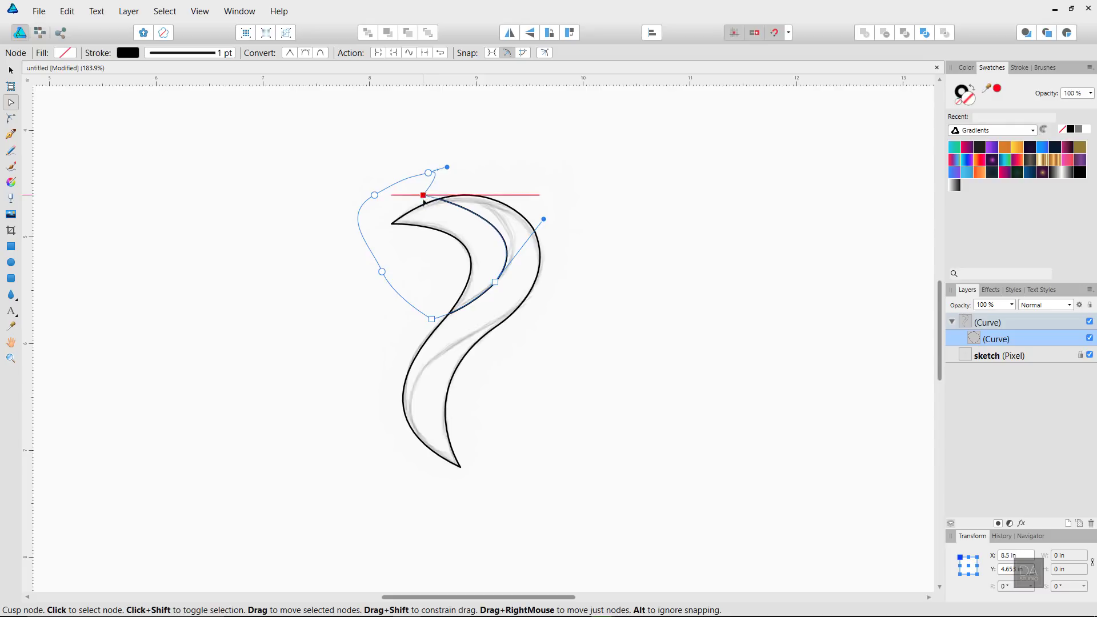
# Refine the inner curve's nodes and handles to follow the sketched top crest
pyautogui.moveTo(543, 219); pyautogui.dragTo(557, 202)
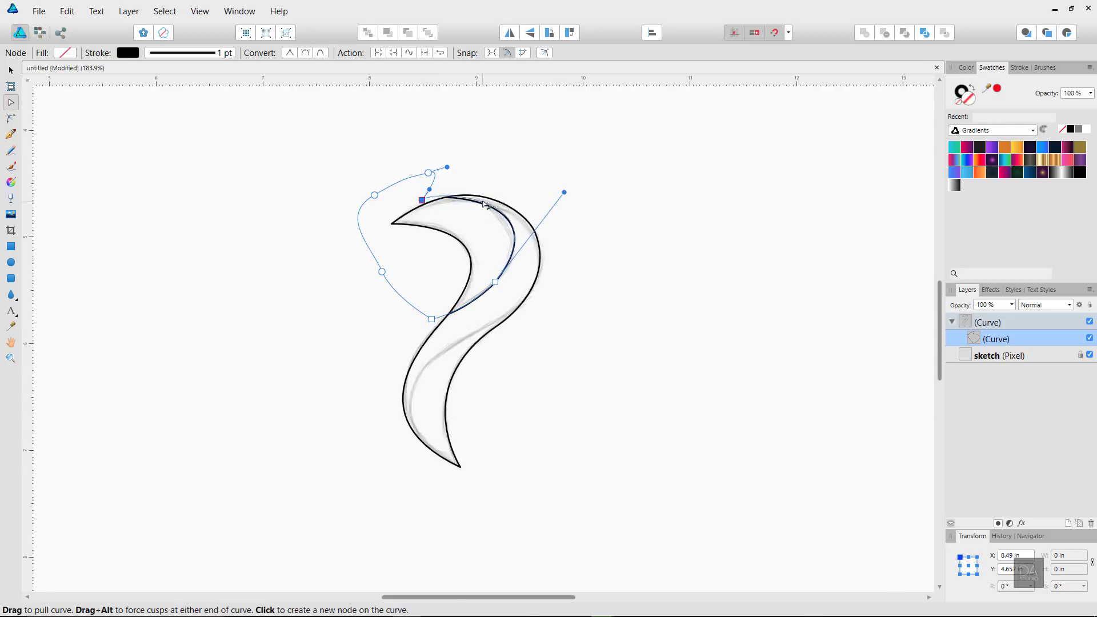
pyautogui.moveTo(477, 214)
pyautogui.mouseDown()
pyautogui.moveTo(473, 201)
pyautogui.moveTo(437, 193)
pyautogui.mouseUp()
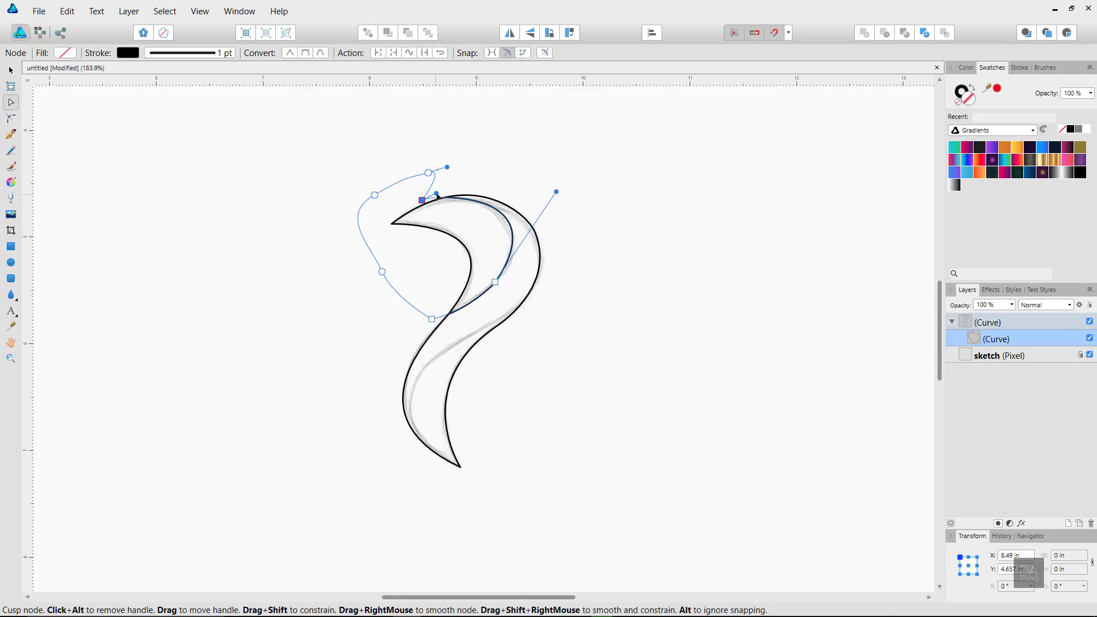
pyautogui.moveTo(556, 192); pyautogui.dragTo(555, 208)
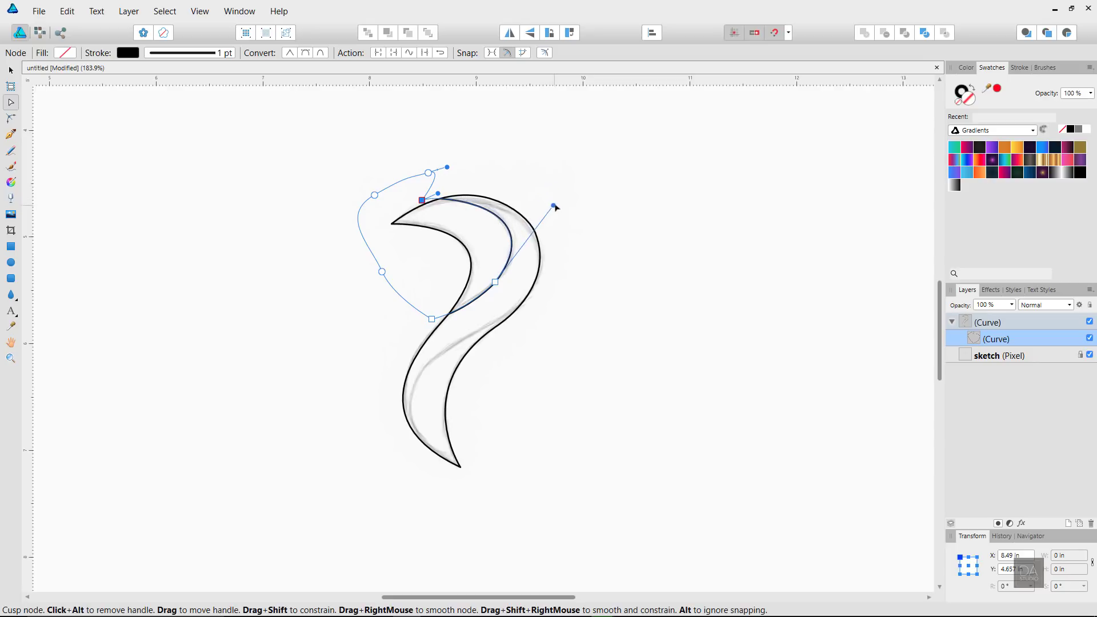
pyautogui.moveTo(438, 194)
pyautogui.mouseDown()
pyautogui.moveTo(452, 177)
pyautogui.moveTo(438, 181)
pyautogui.mouseUp()
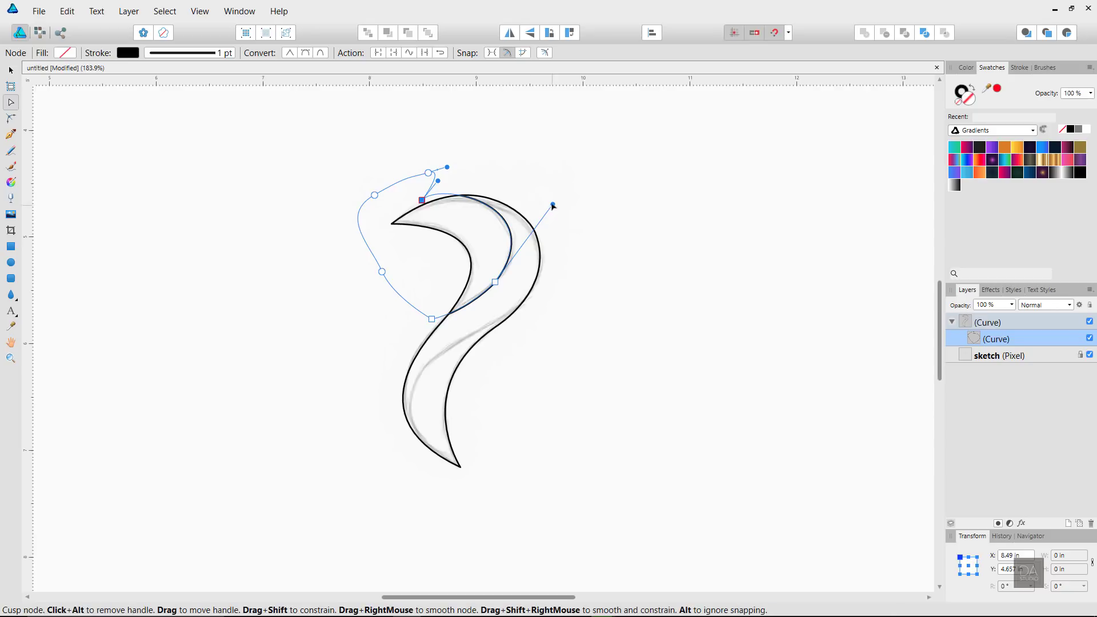
pyautogui.moveTo(553, 205); pyautogui.dragTo(551, 210)
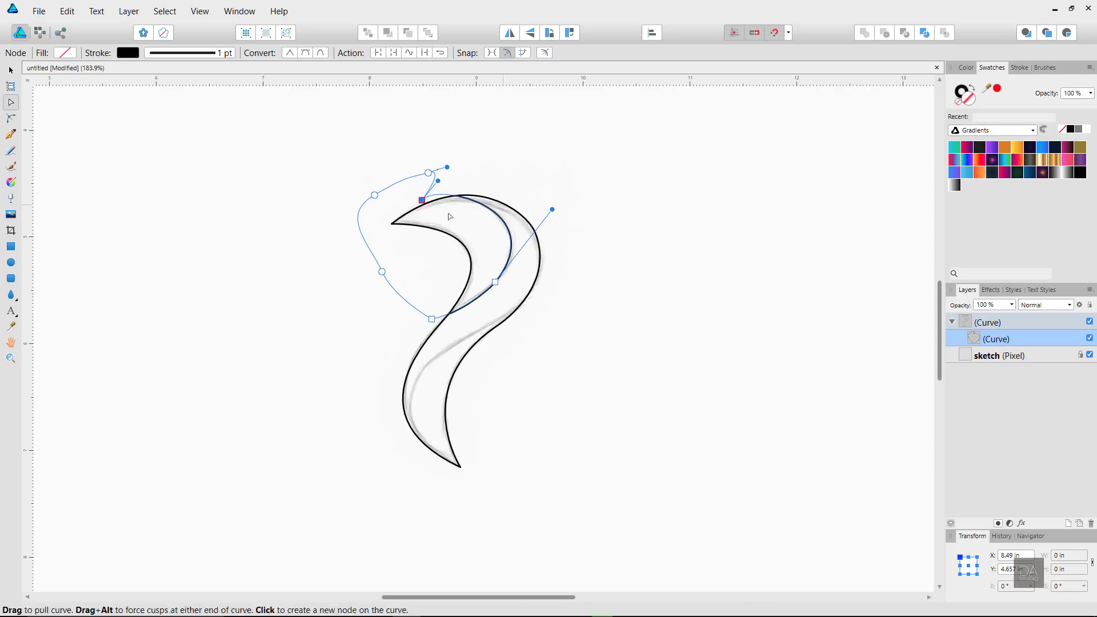
pyautogui.moveTo(422, 200)
pyautogui.mouseDown()
pyautogui.moveTo(391, 215)
pyautogui.moveTo(448, 183)
pyautogui.mouseUp()
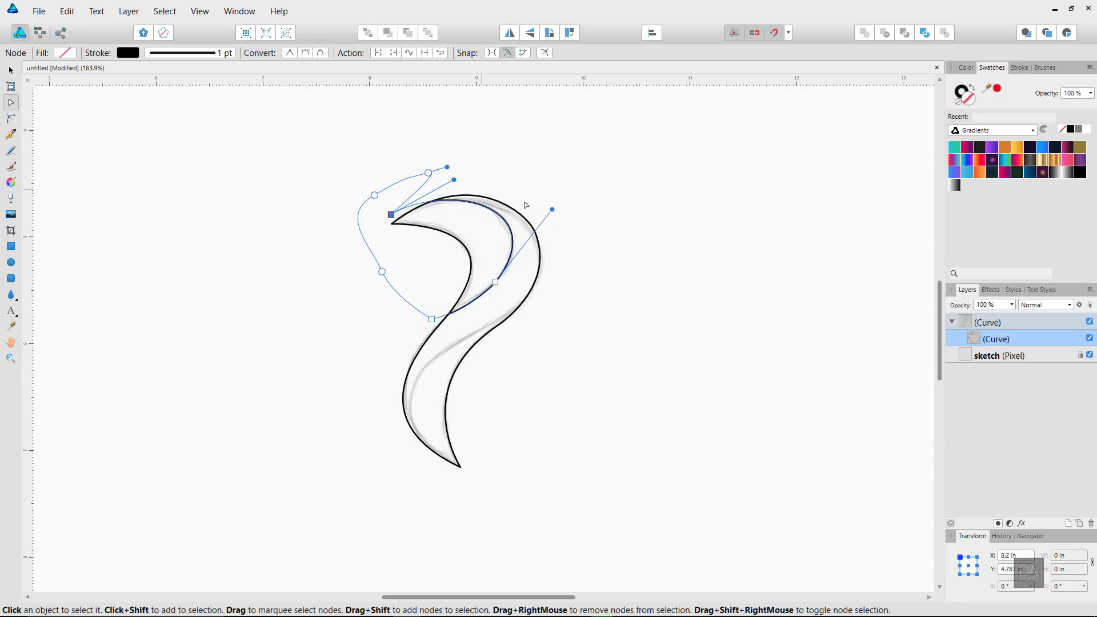
pyautogui.moveTo(552, 211); pyautogui.dragTo(551, 213)
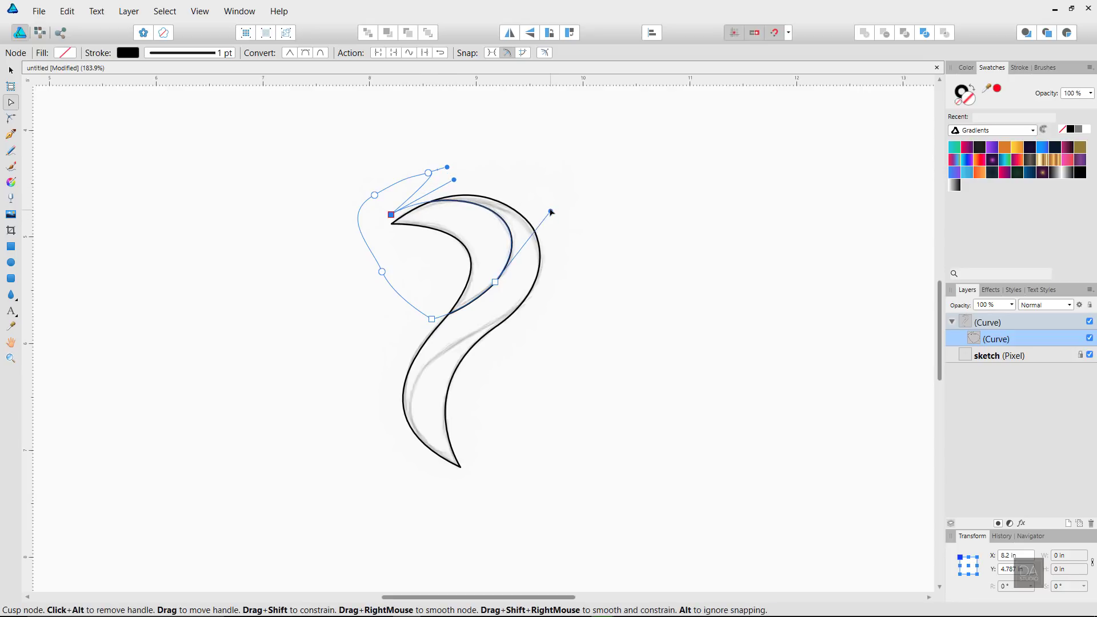
pyautogui.moveTo(454, 180); pyautogui.dragTo(464, 174)
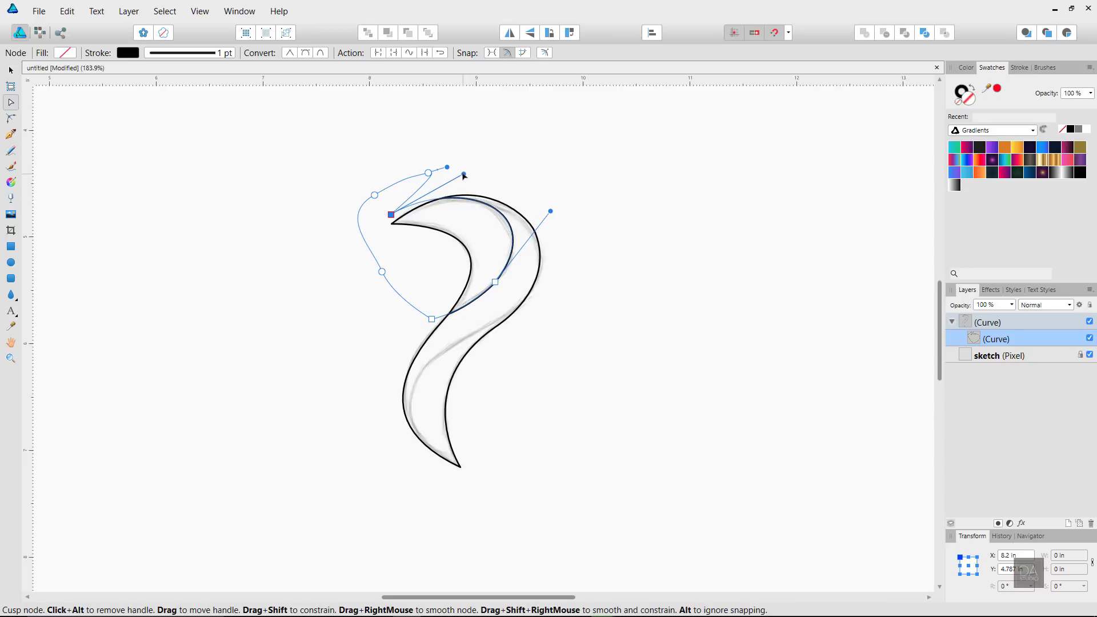
pyautogui.click(603, 216)
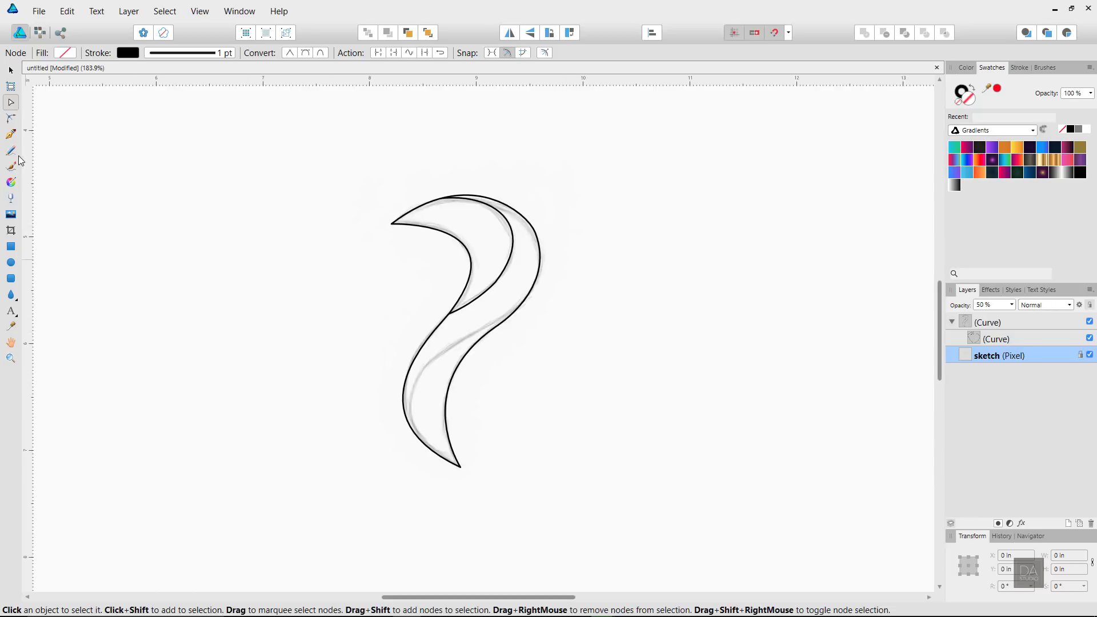
# Start a path on the swoosh's right edge, discarding two false starts
pyautogui.click(11, 135)
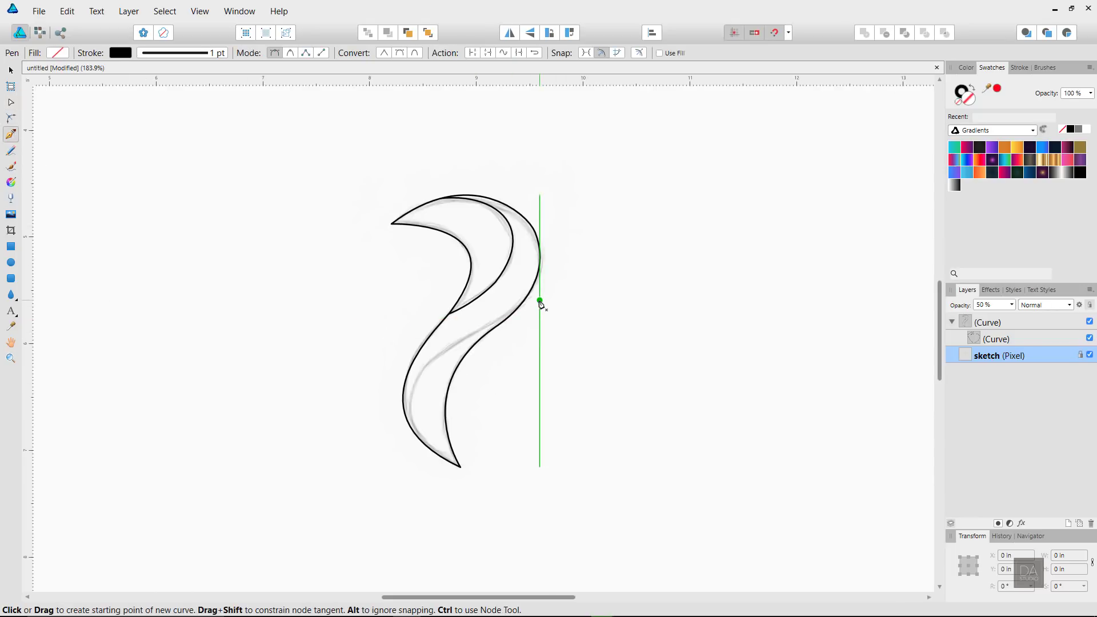
pyautogui.click(540, 300)
pyautogui.moveTo(408, 404); pyautogui.dragTo(404, 486)
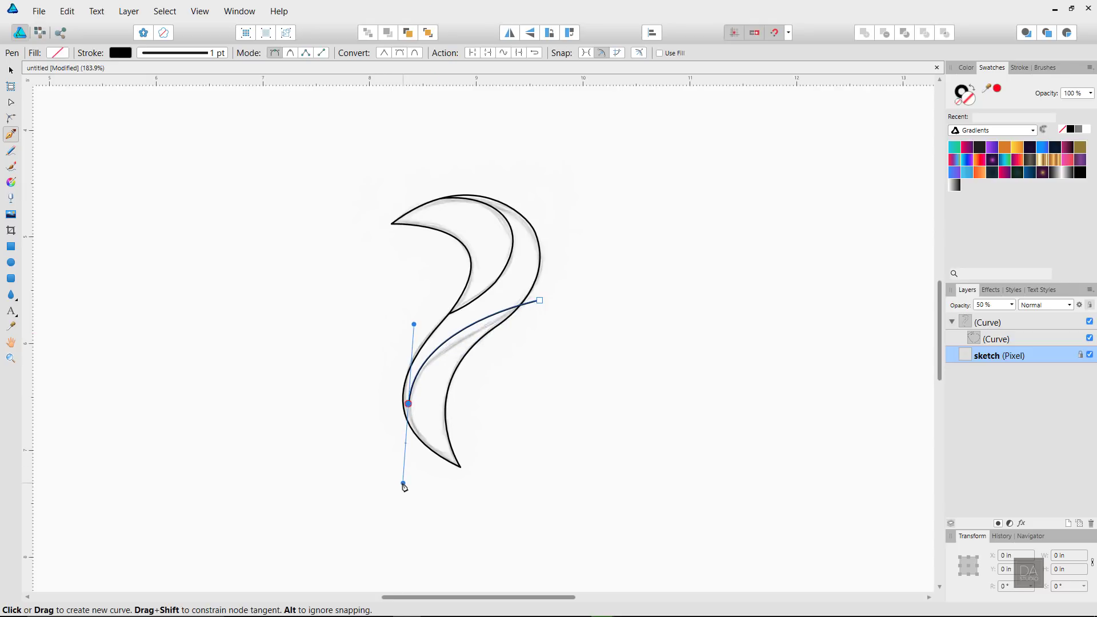
pyautogui.hotkey('ctrl', 'z')
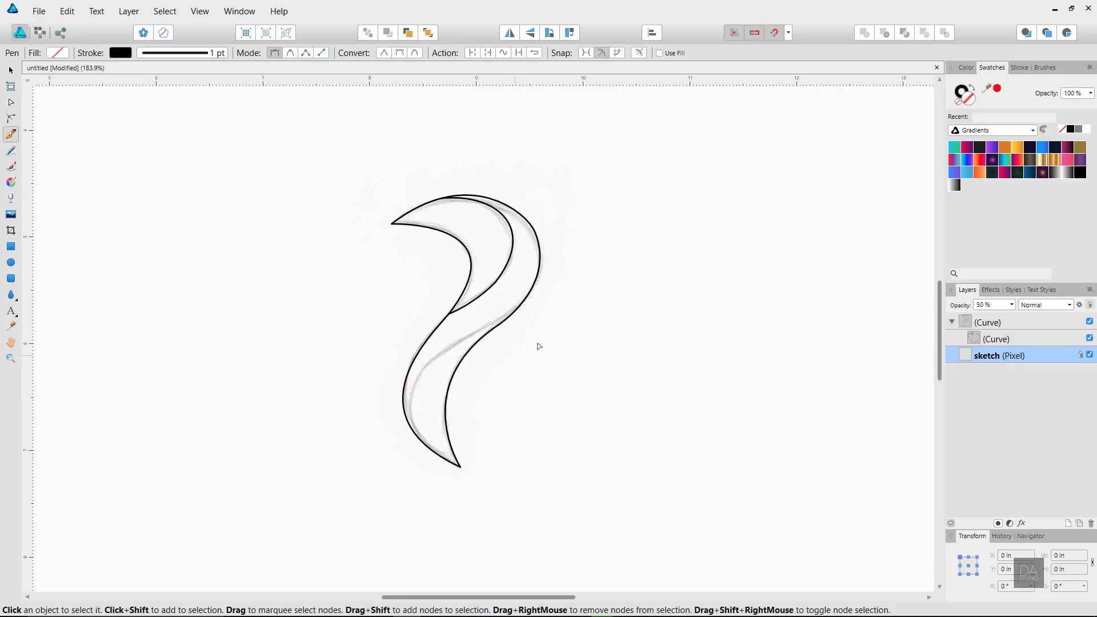
pyautogui.click(539, 273)
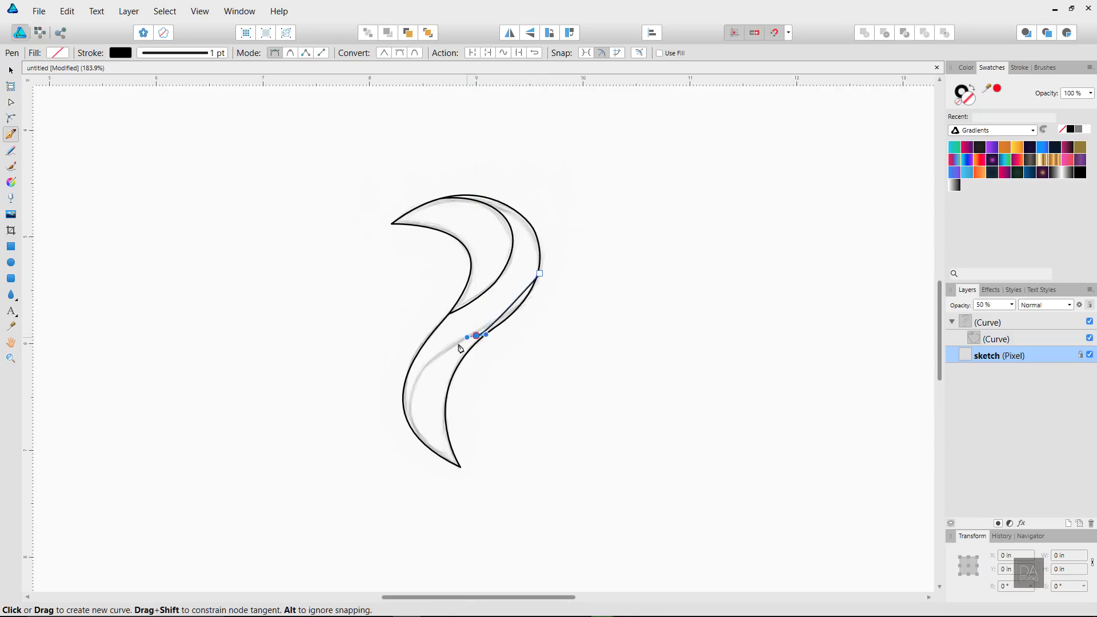
pyautogui.moveTo(455, 344); pyautogui.dragTo(437, 357)
pyautogui.press('Escape')
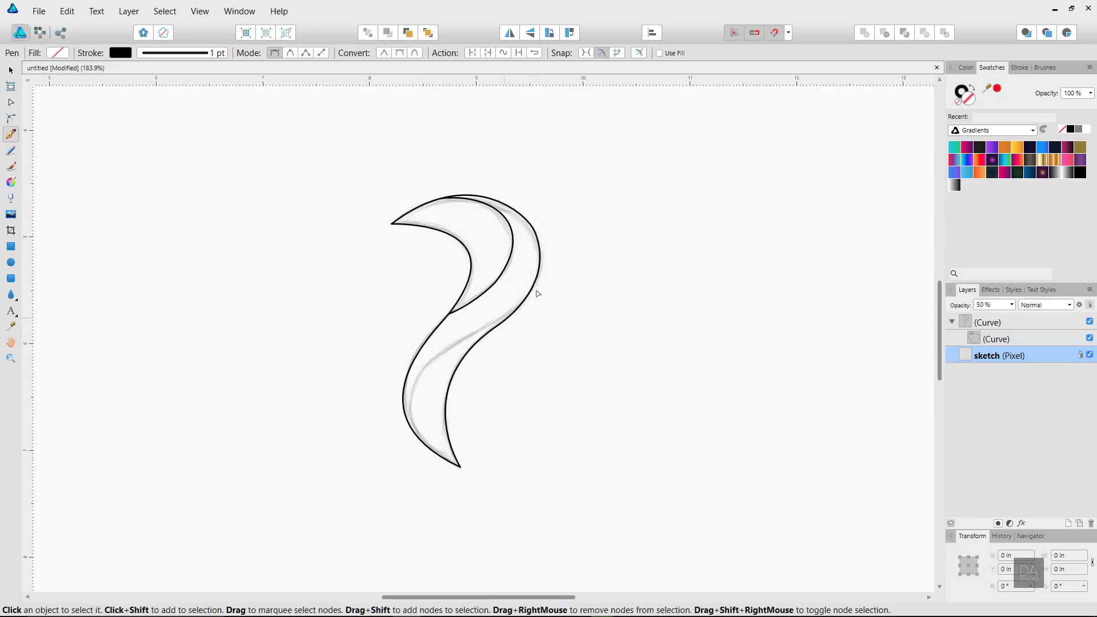
# Trace a closed path along the lower inner line past the tail and move it into the curve group
pyautogui.click(550, 265)
pyautogui.moveTo(458, 343); pyautogui.dragTo(372, 389)
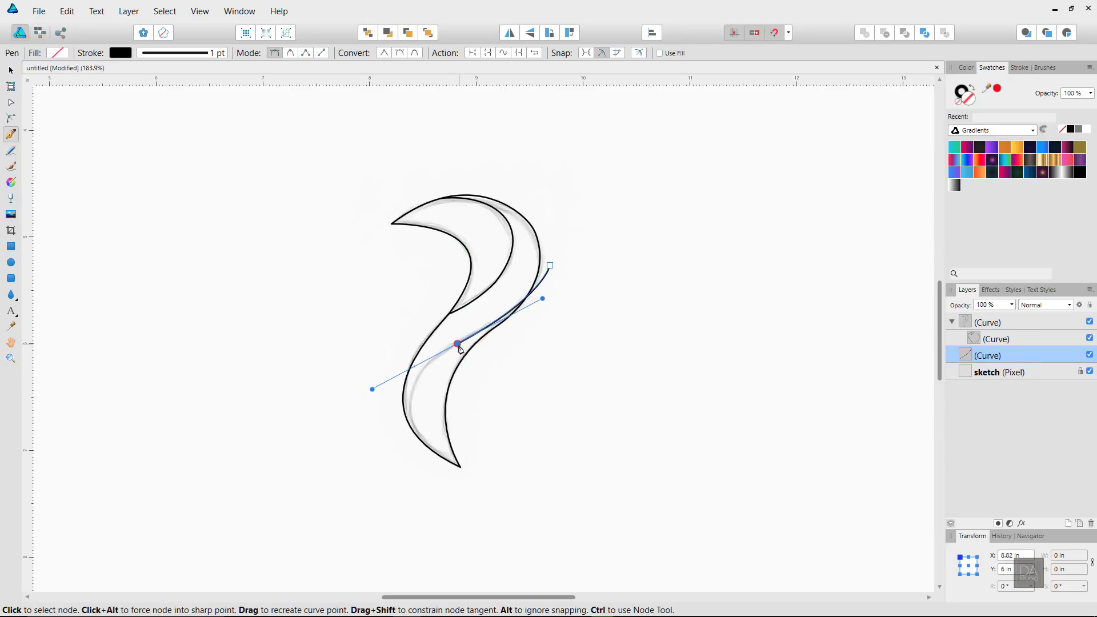
pyautogui.click(457, 343)
pyautogui.moveTo(451, 467); pyautogui.dragTo(546, 541)
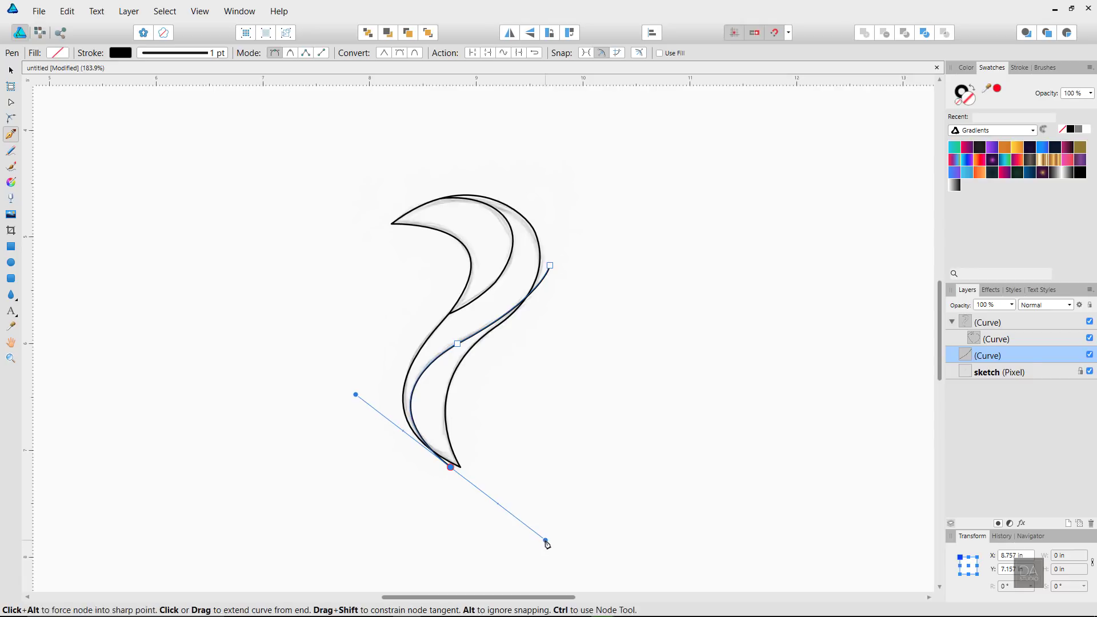
pyautogui.click(451, 468)
pyautogui.moveTo(486, 498); pyautogui.dragTo(502, 489)
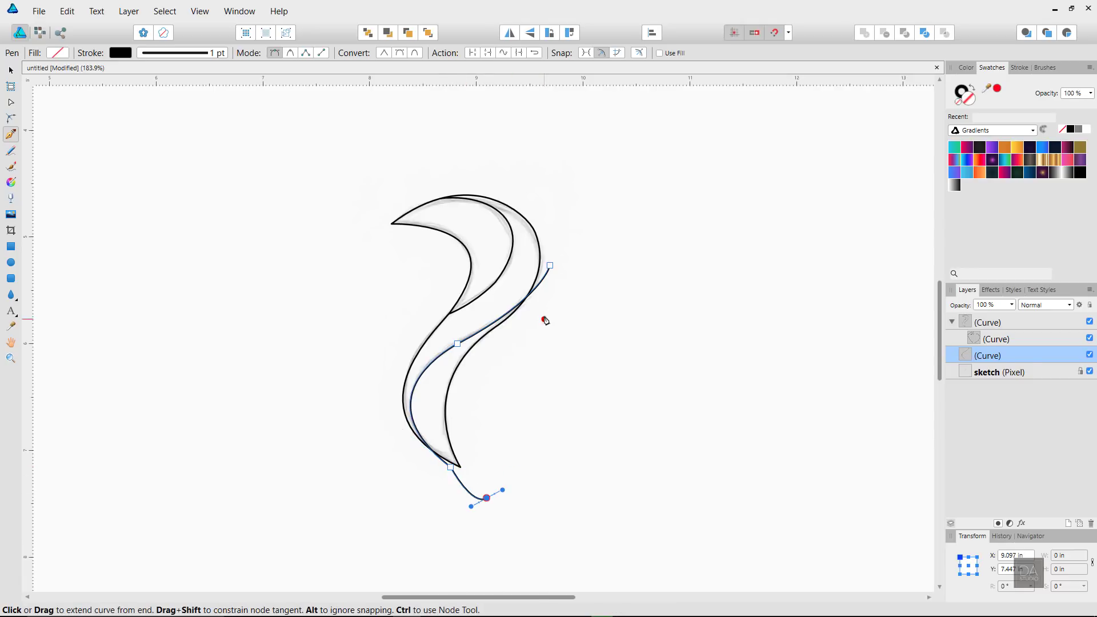
pyautogui.click(550, 266)
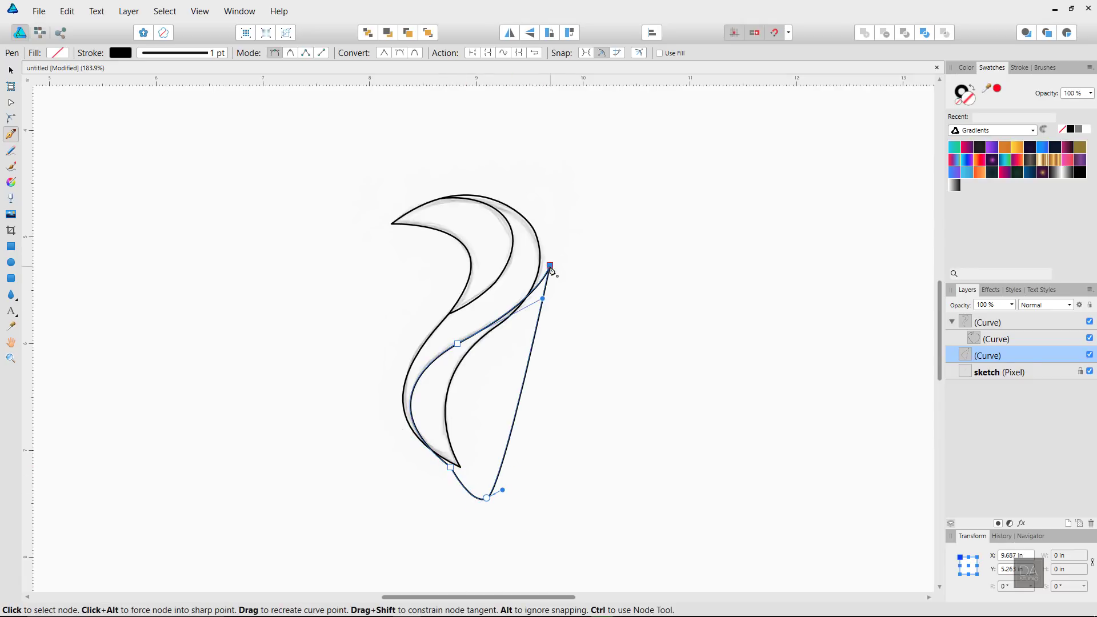
pyautogui.click(10, 71)
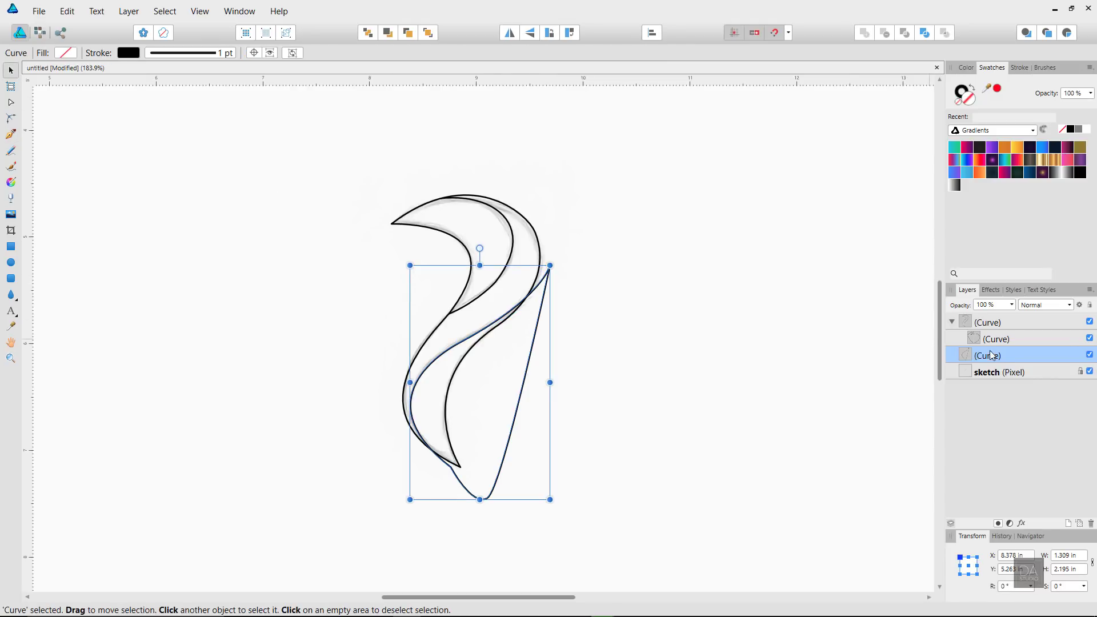
pyautogui.moveTo(1003, 357); pyautogui.dragTo(1005, 328)
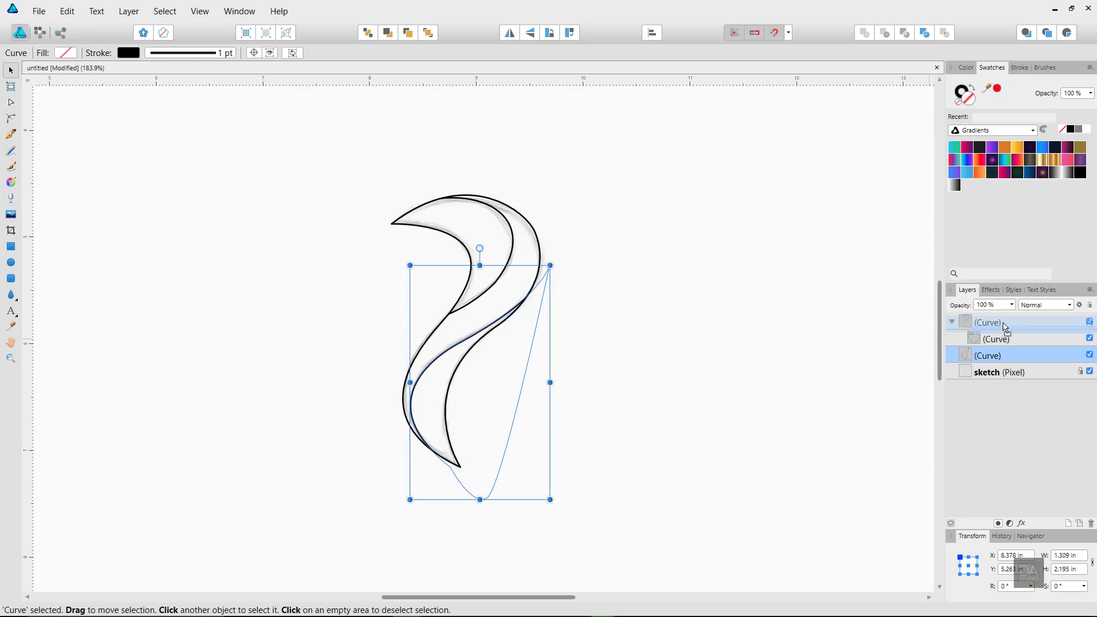
# Toggle the sketch off and on, hide both inner helper curves, and select the swoosh group
pyautogui.click(754, 385)
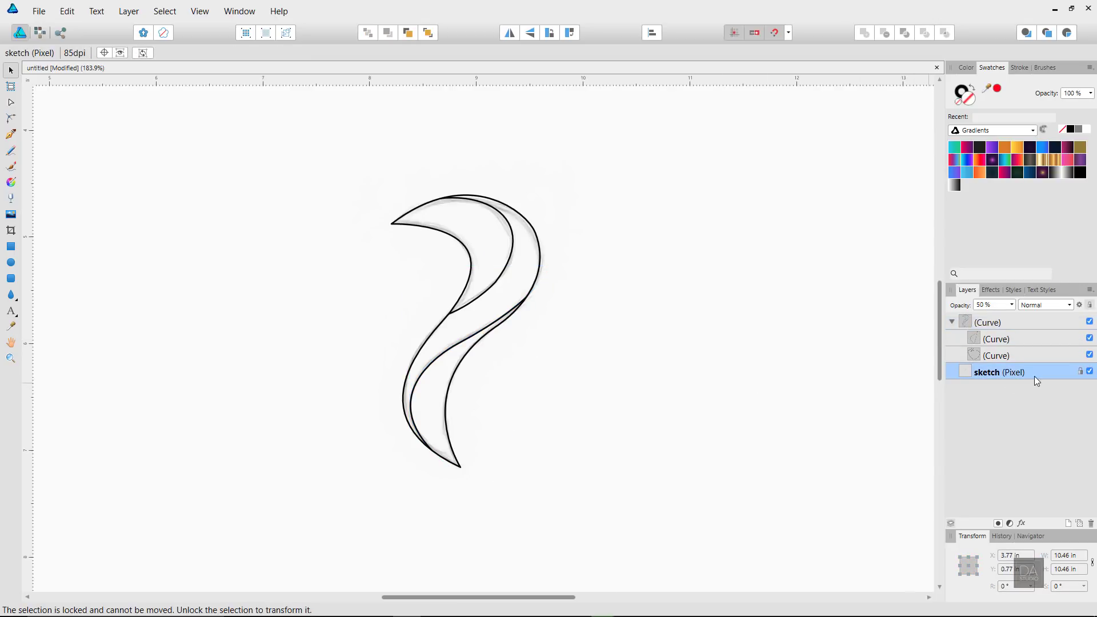
pyautogui.click(1089, 371)
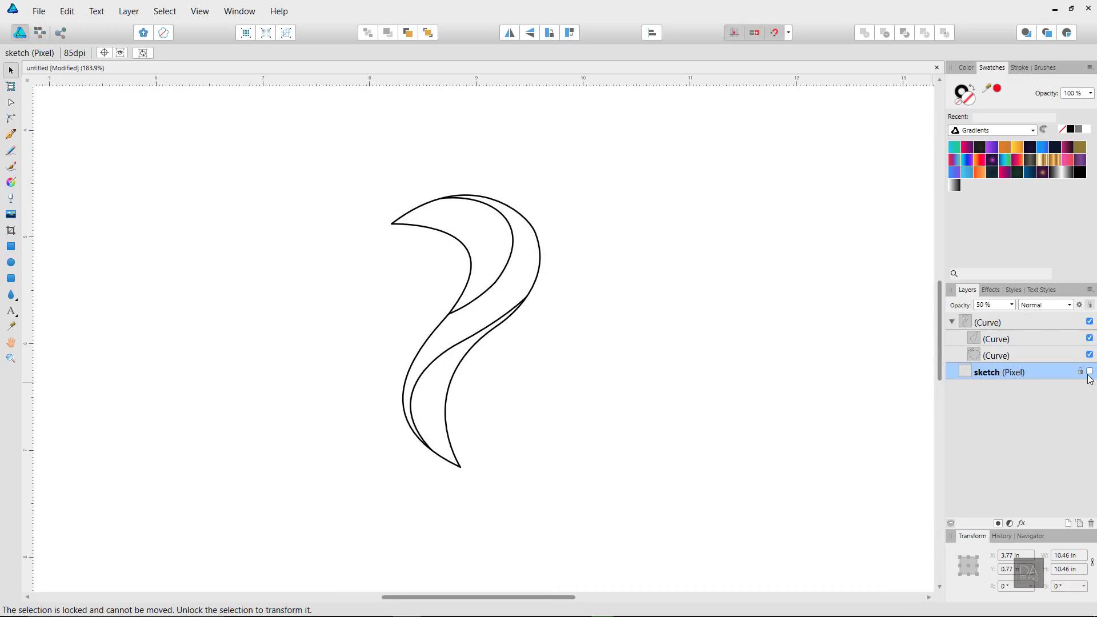
pyautogui.click(1089, 371)
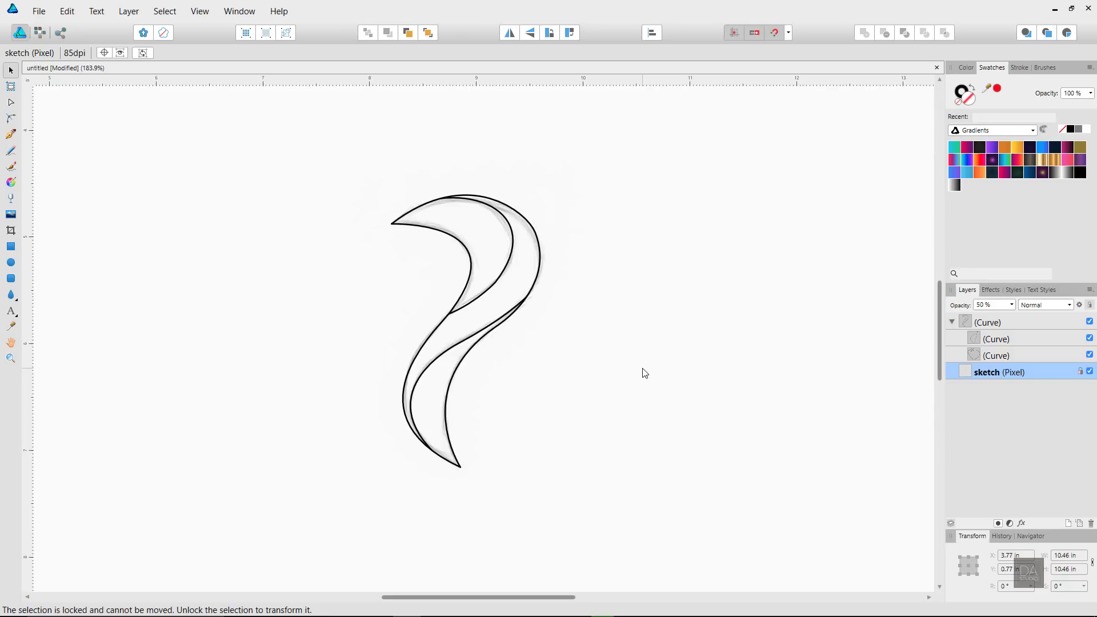
pyautogui.click(1086, 354)
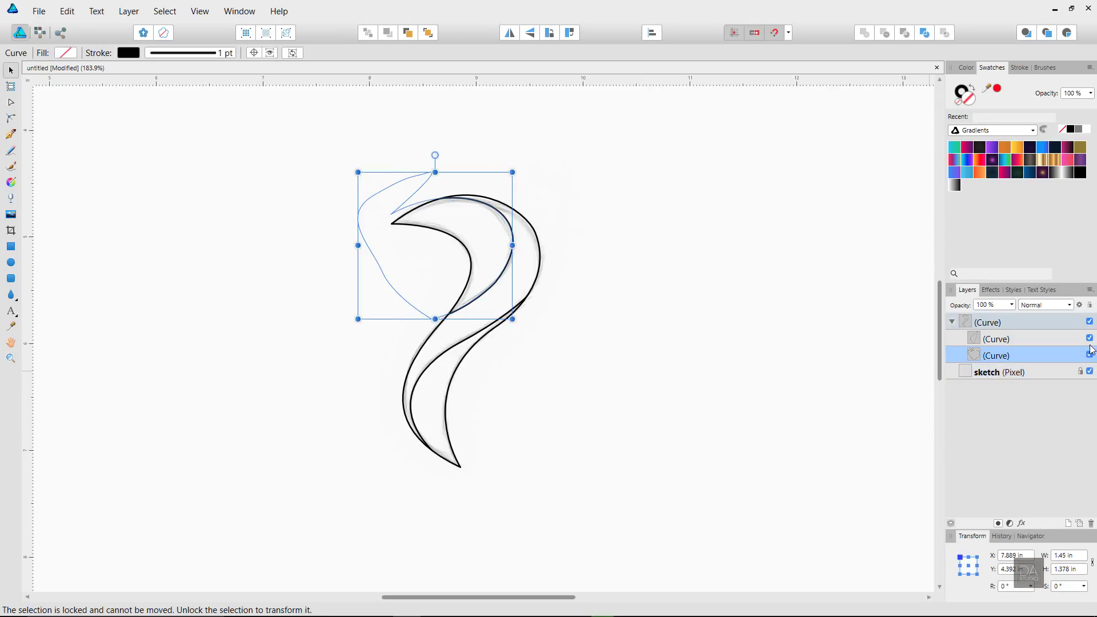
pyautogui.click(1089, 339)
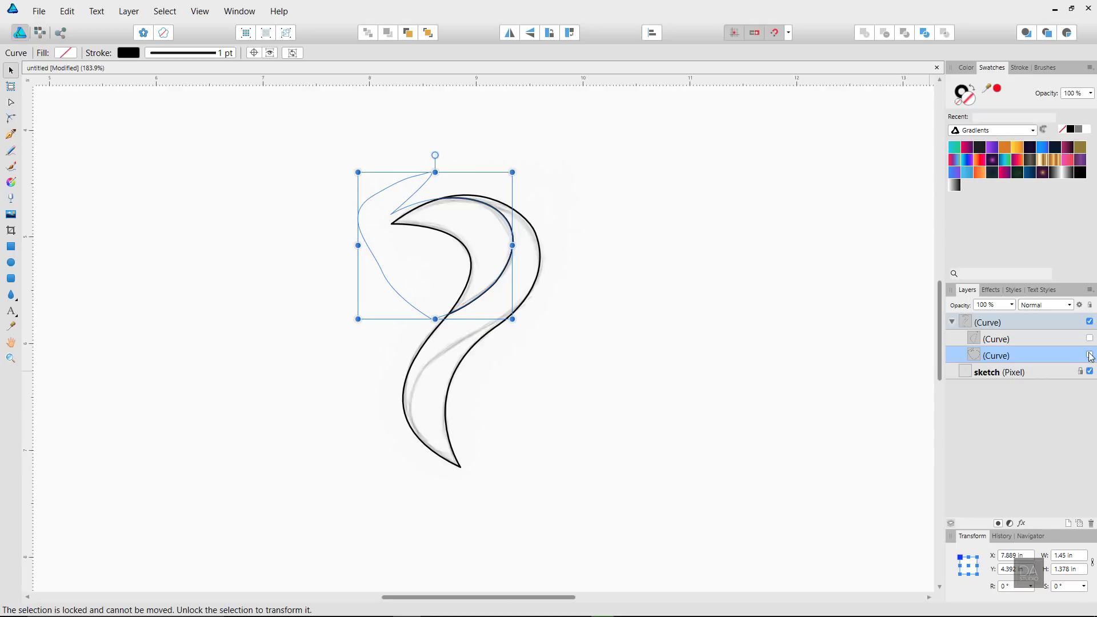
pyautogui.click(1089, 354)
pyautogui.click(999, 323)
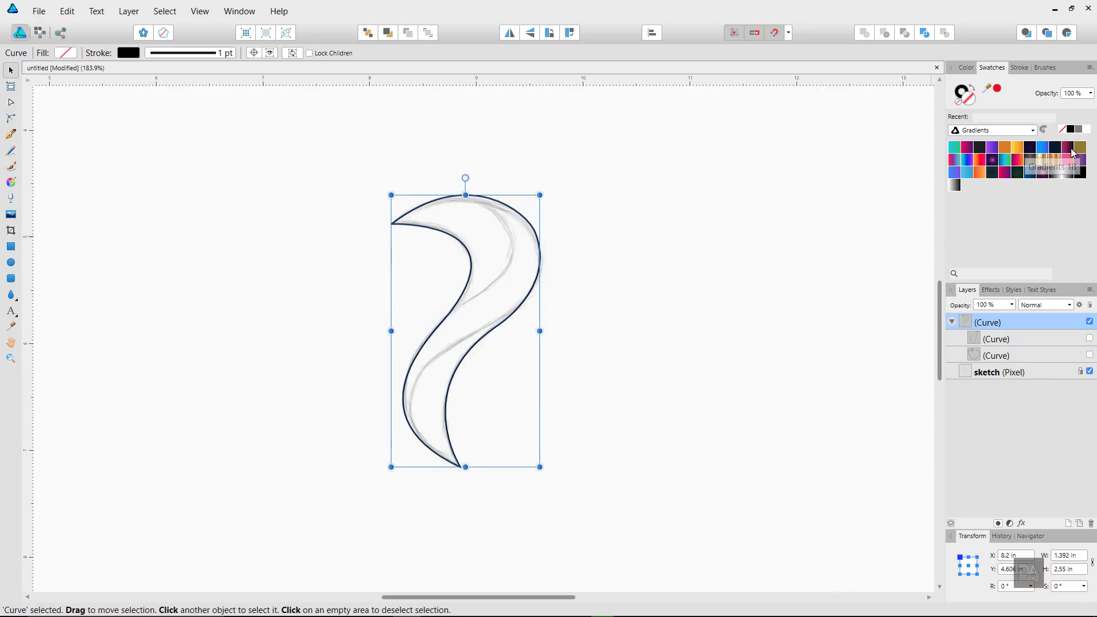
# Fill the swoosh with a diagonal purple-to-orange gradient and re-show the lower inner shape
pyautogui.click(1018, 161)
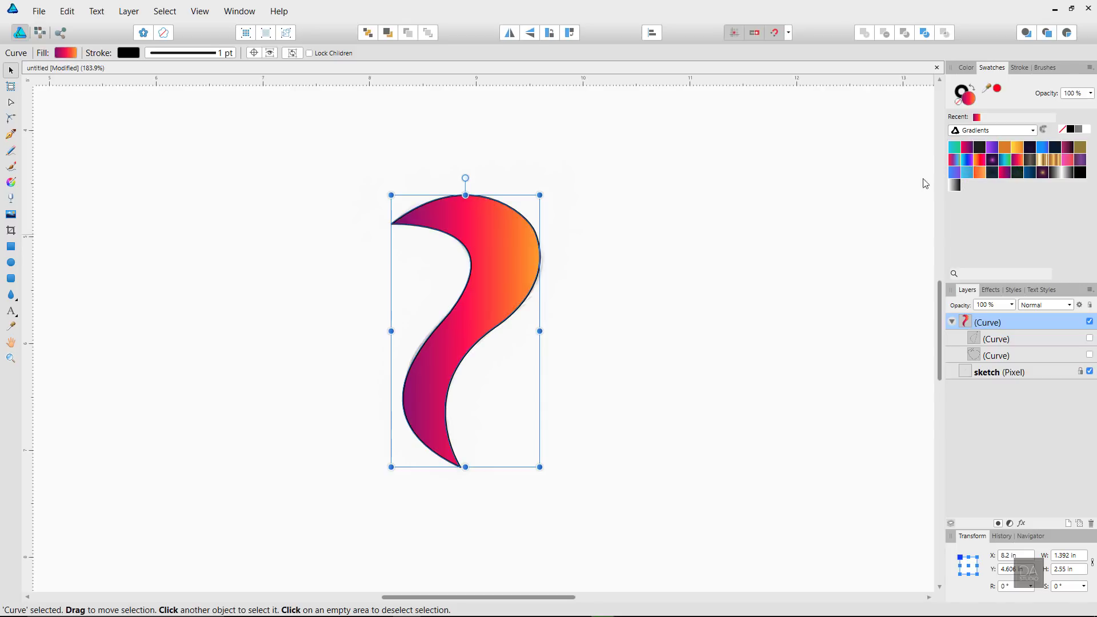
pyautogui.click(11, 181)
pyautogui.moveTo(540, 189); pyautogui.dragTo(391, 499)
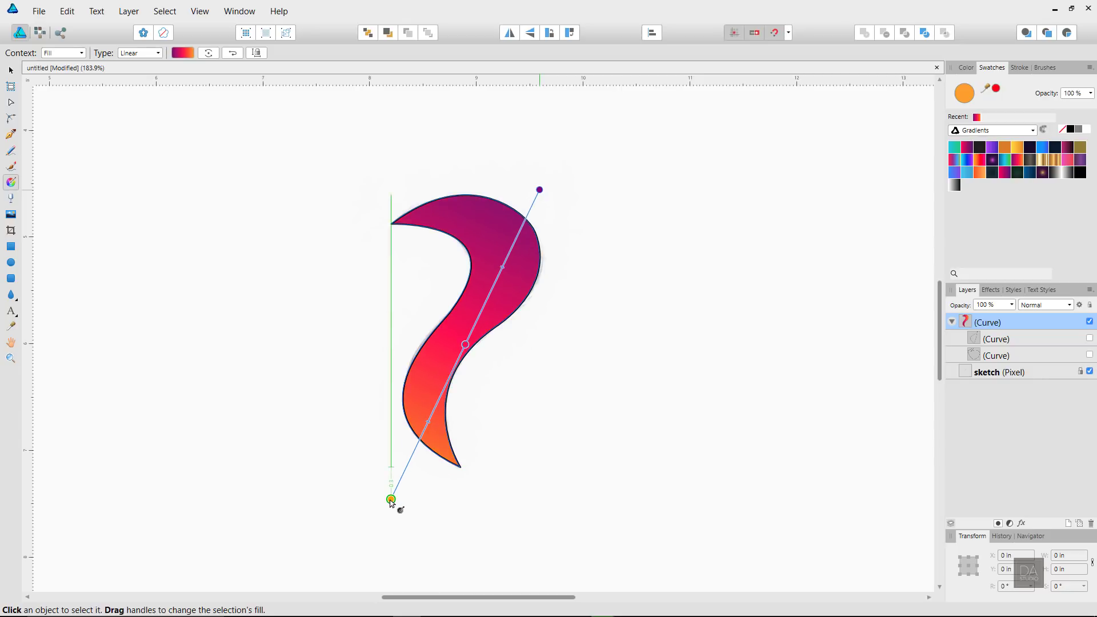
pyautogui.moveTo(391, 499); pyautogui.dragTo(336, 514)
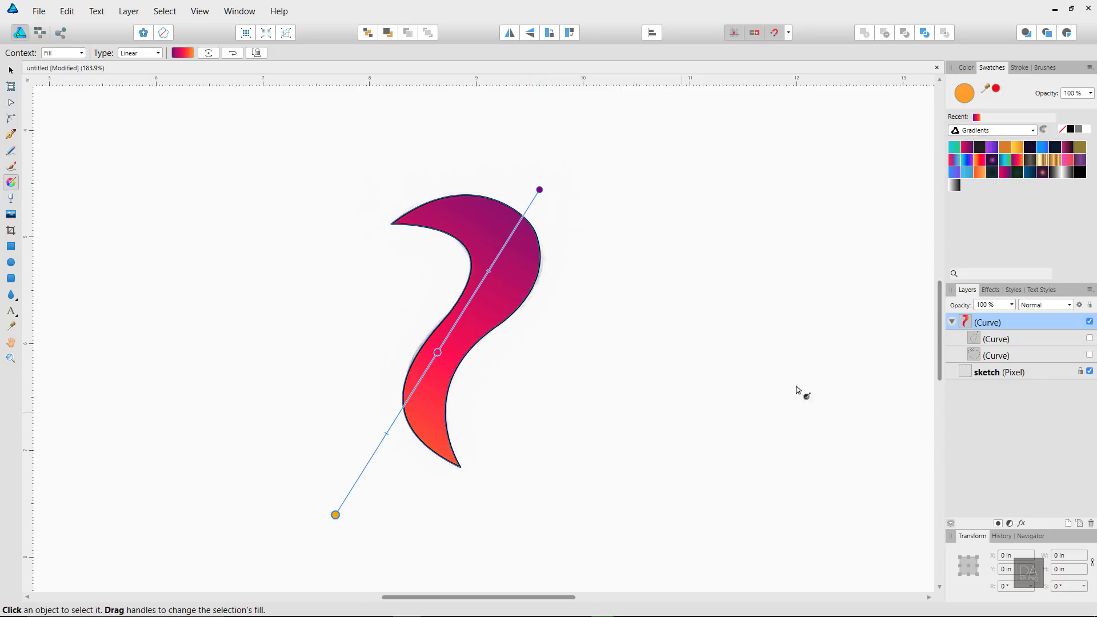
pyautogui.click(1089, 339)
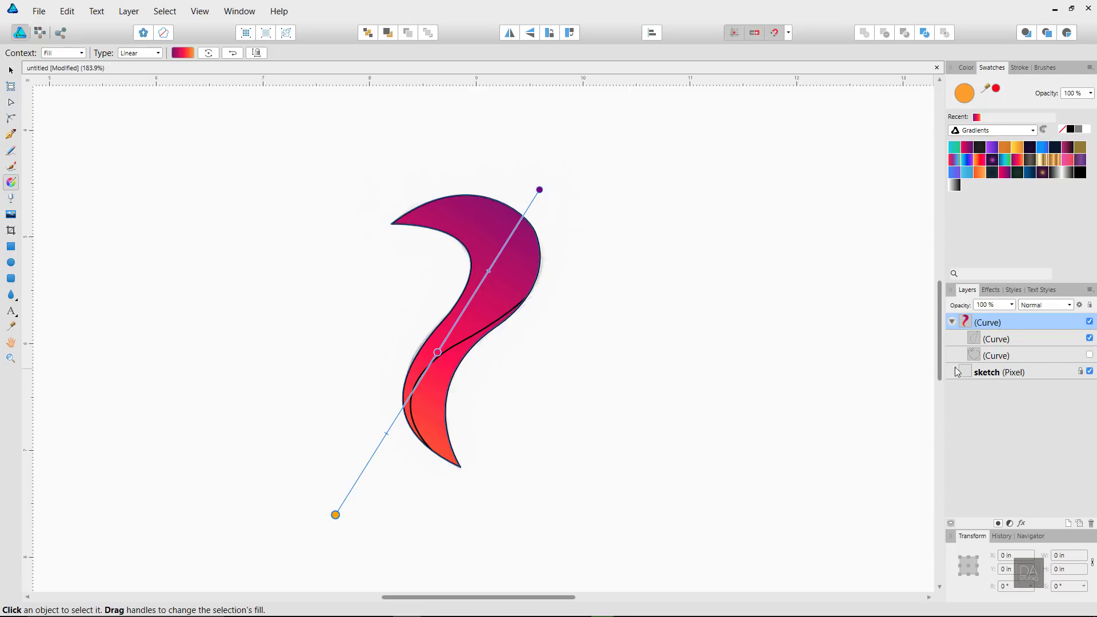
pyautogui.click(1016, 339)
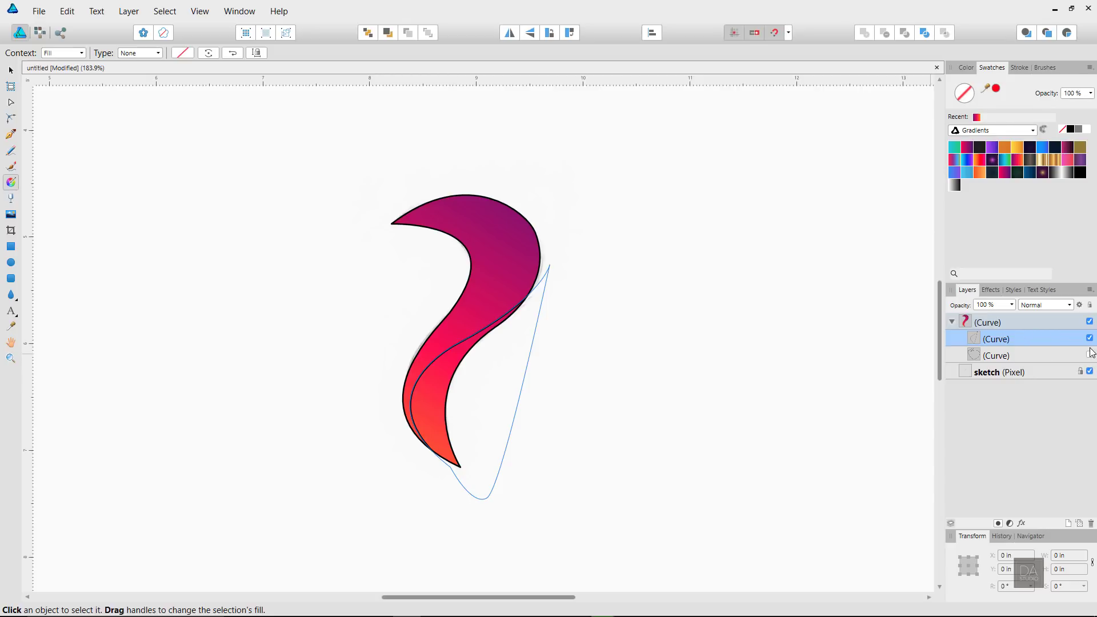
# Give the lower inner shape a blue gradient angled diagonally across it
pyautogui.click(1004, 162)
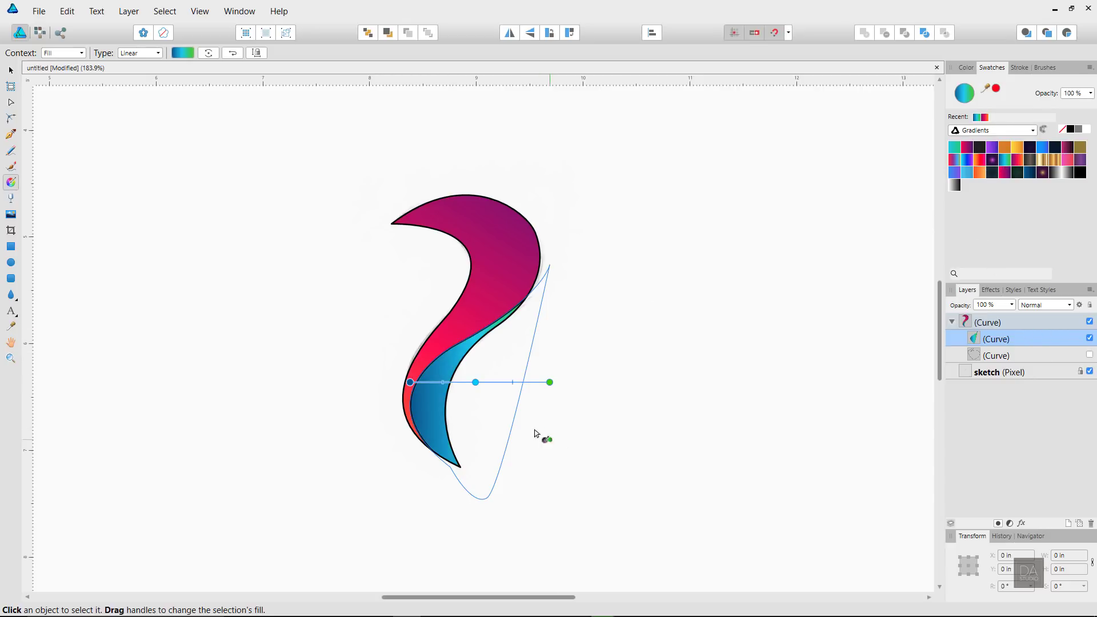
pyautogui.moveTo(549, 440); pyautogui.dragTo(357, 331)
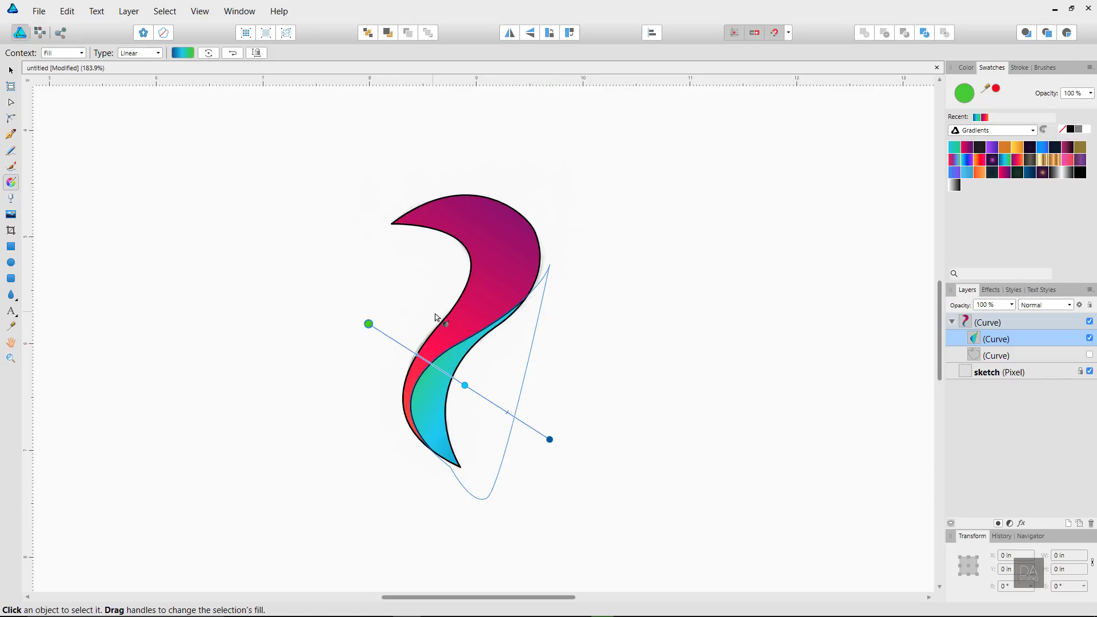
pyautogui.moveTo(433, 309)
pyautogui.mouseDown()
pyautogui.moveTo(514, 512)
pyautogui.moveTo(494, 495)
pyautogui.mouseUp()
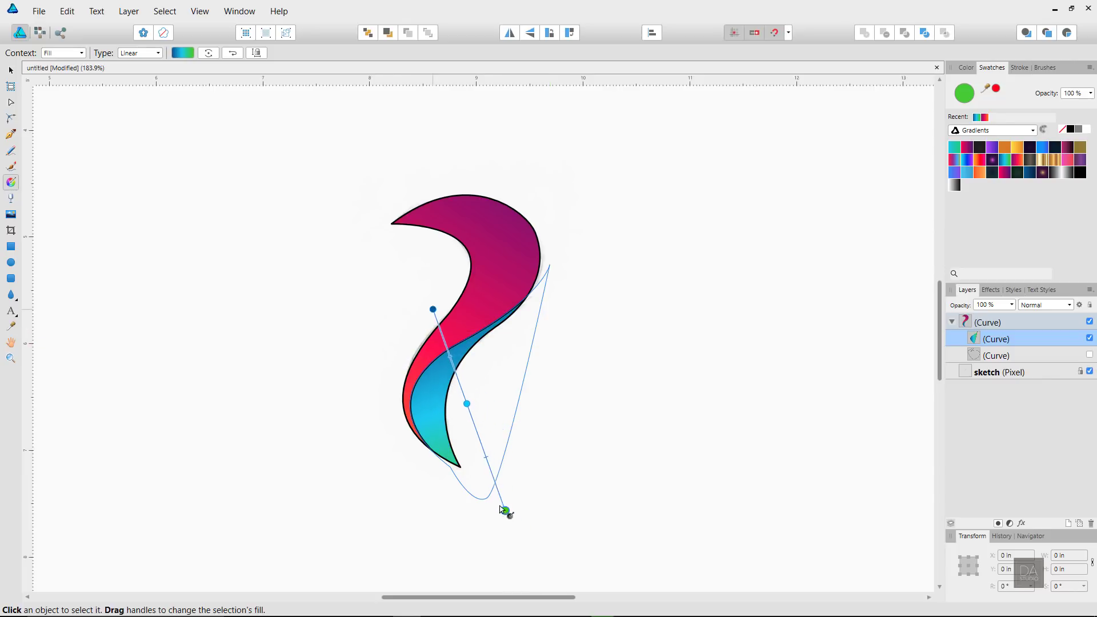
# Show the third curve and fill it with a teal gradient angled diagonally across the top
pyautogui.click(1010, 355)
pyautogui.click(1006, 170)
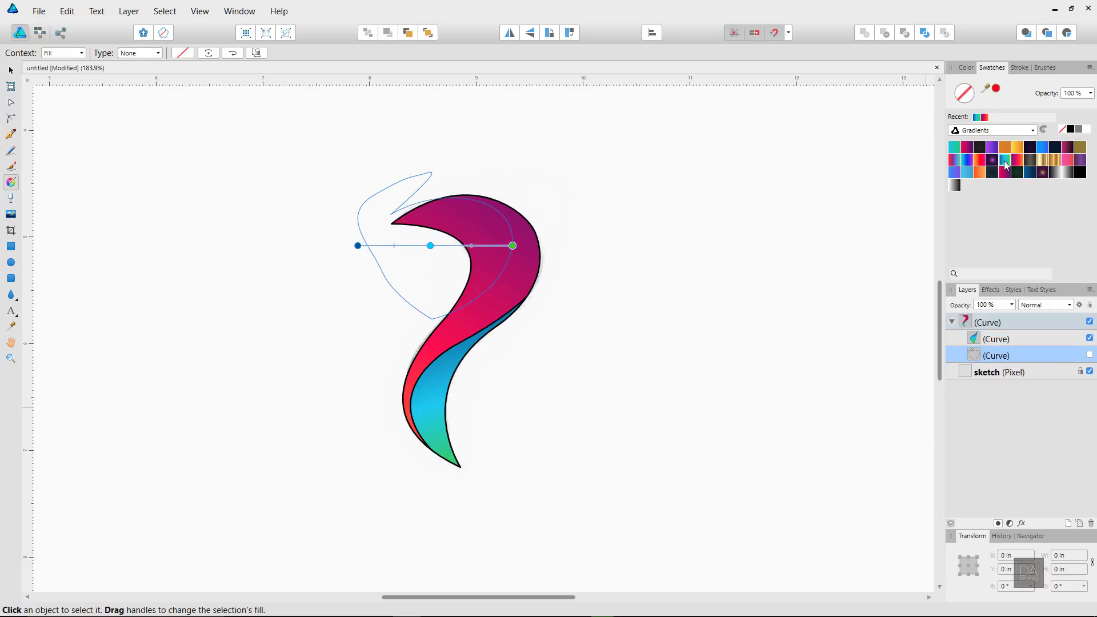
pyautogui.click(1089, 355)
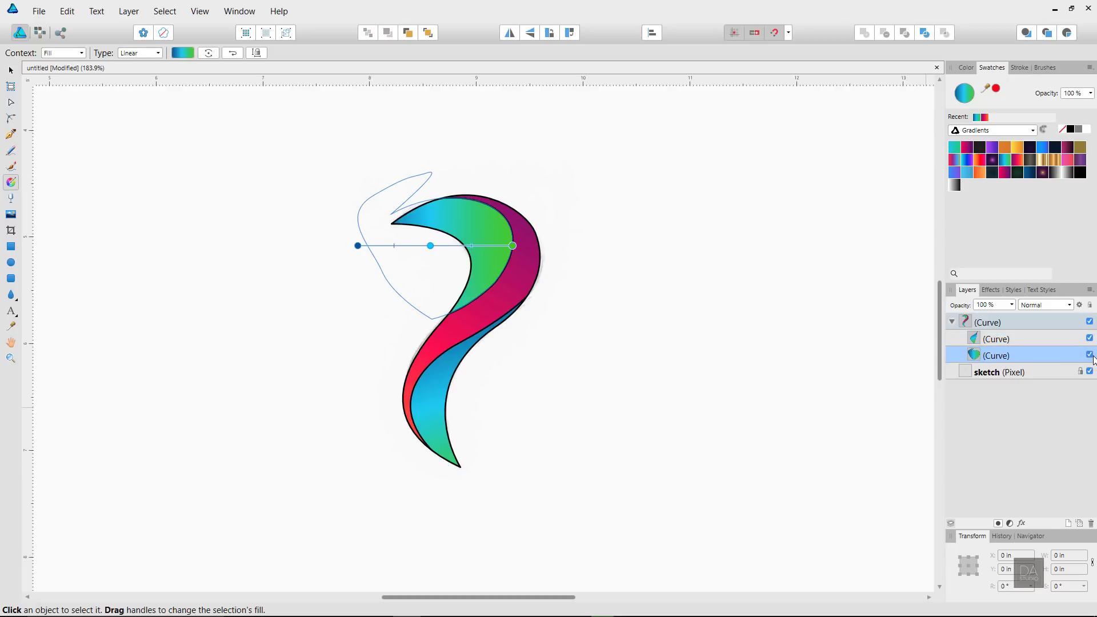
pyautogui.moveTo(513, 336)
pyautogui.mouseDown()
pyautogui.moveTo(344, 107)
pyautogui.moveTo(281, 209)
pyautogui.moveTo(257, 213)
pyautogui.mouseUp()
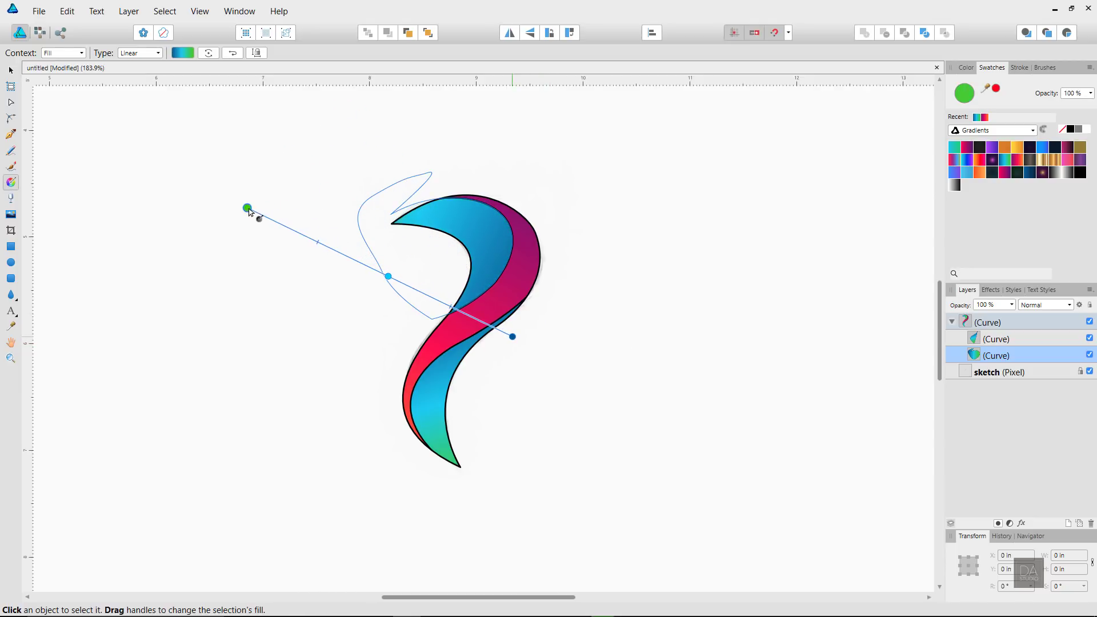
# Set the curve group's stroke to None, then click through the curve and sketch layers
pyautogui.press('v')
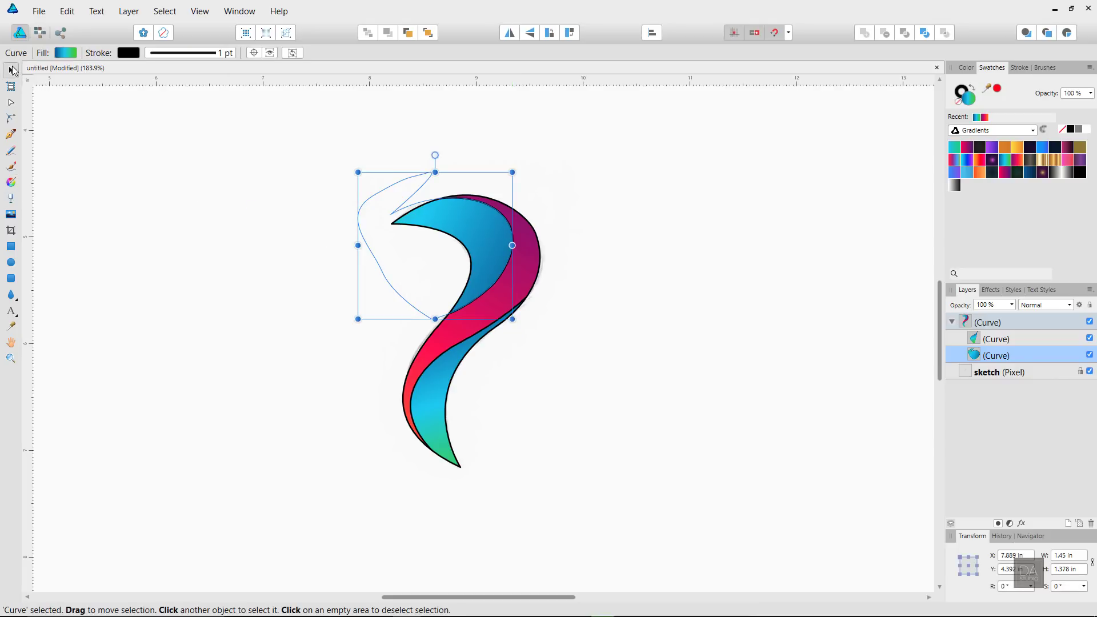
pyautogui.click(991, 327)
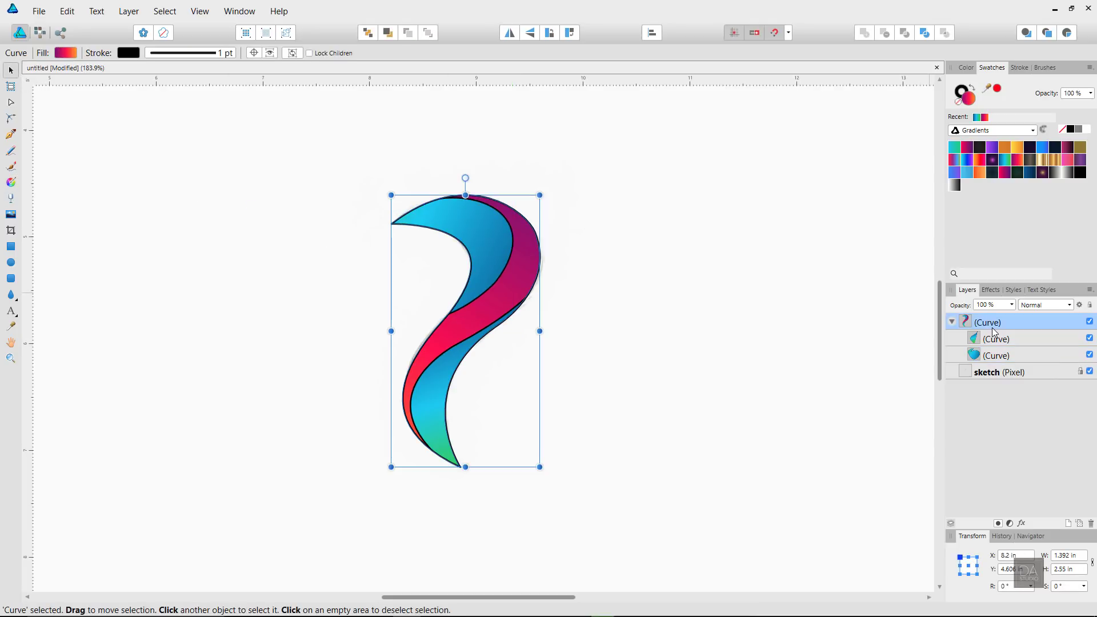
pyautogui.click(959, 102)
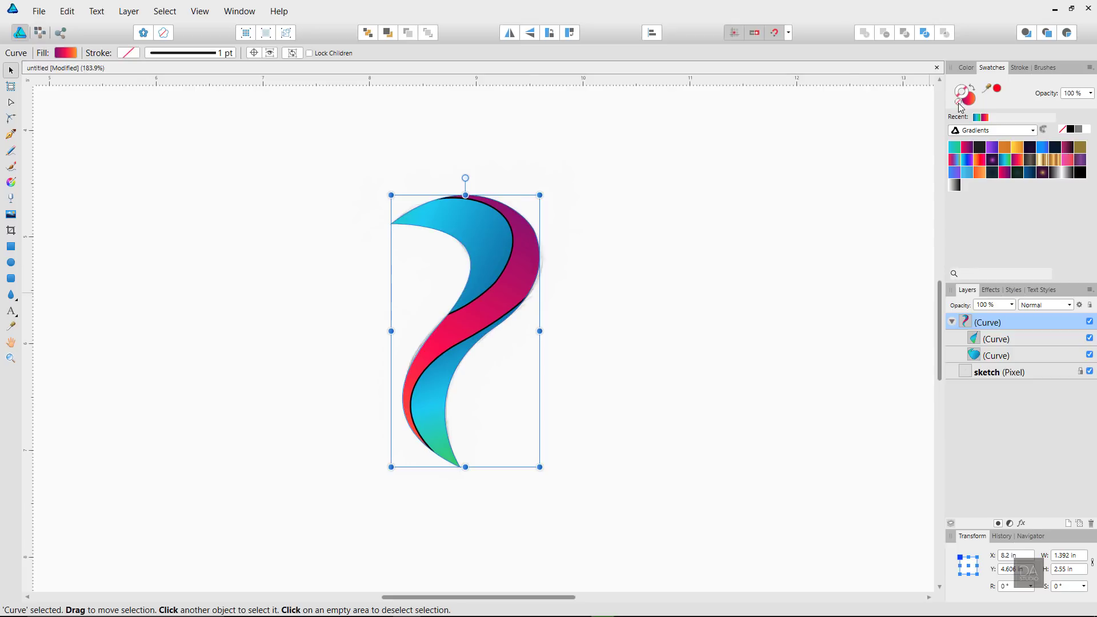
pyautogui.click(1037, 355)
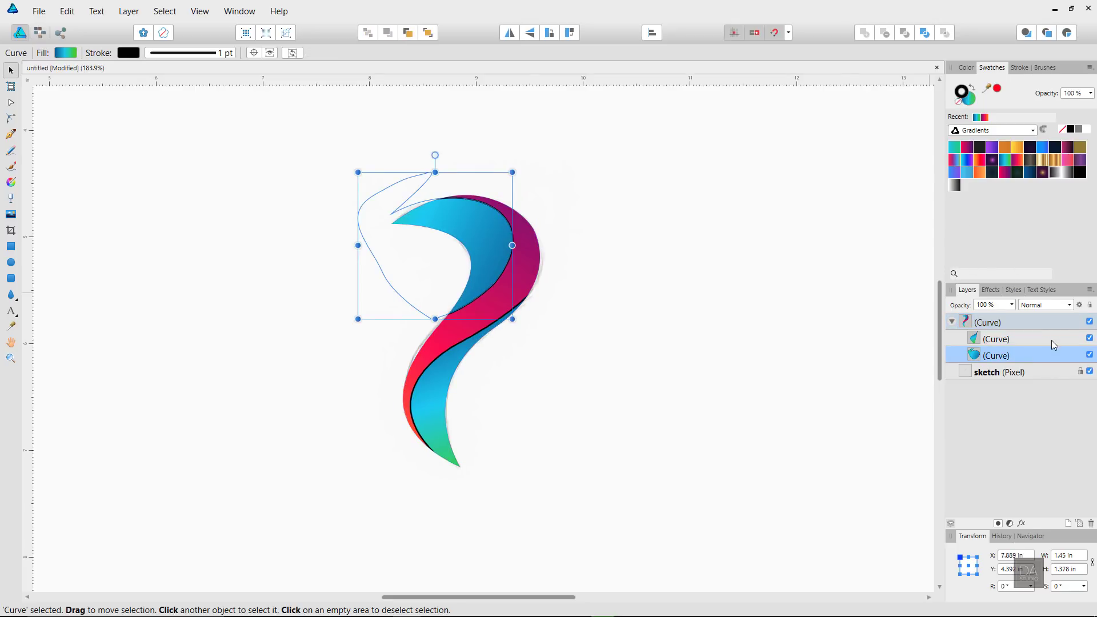
pyautogui.keyDown('shift'); pyautogui.click(1051, 339); pyautogui.keyUp('shift')
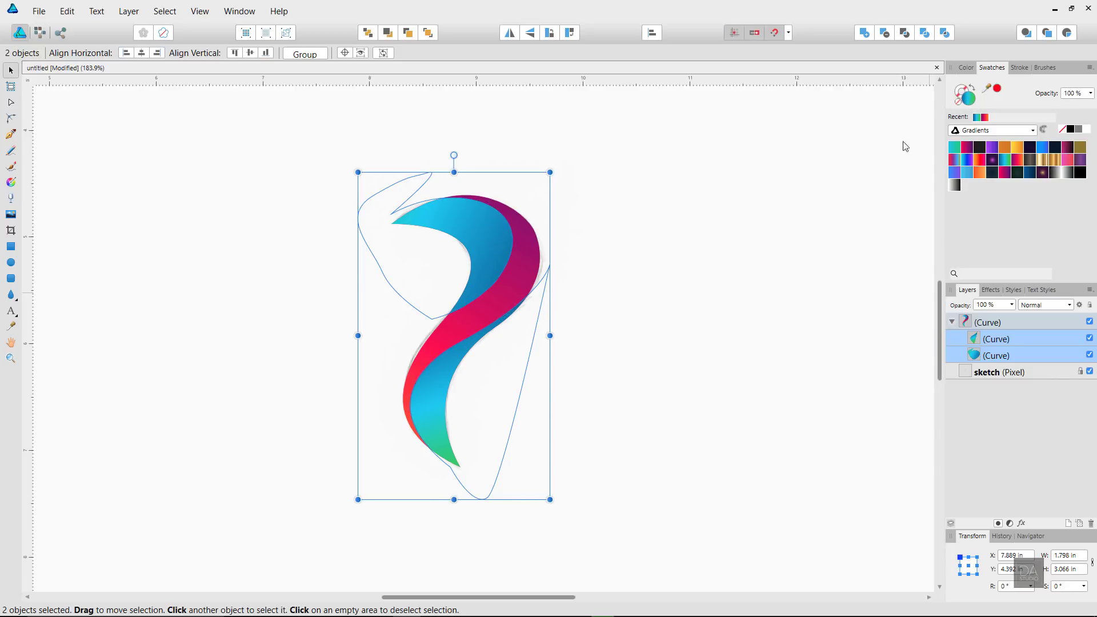
pyautogui.click(708, 231)
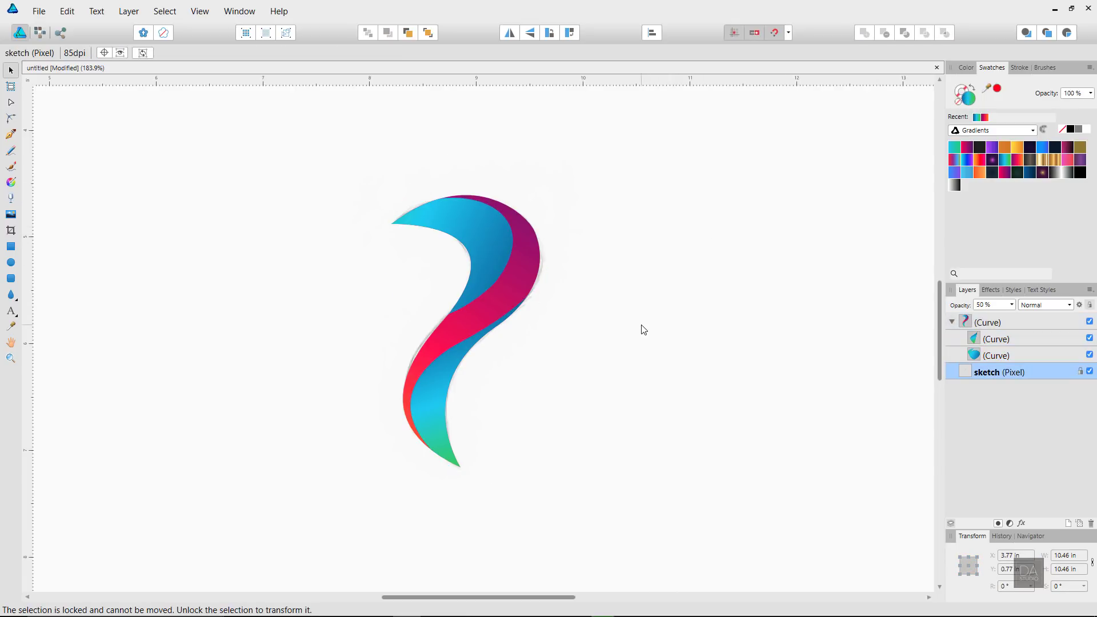
# Redraw the pink band's gradient purple to red to orange, raising the red stop
pyautogui.click(513, 276)
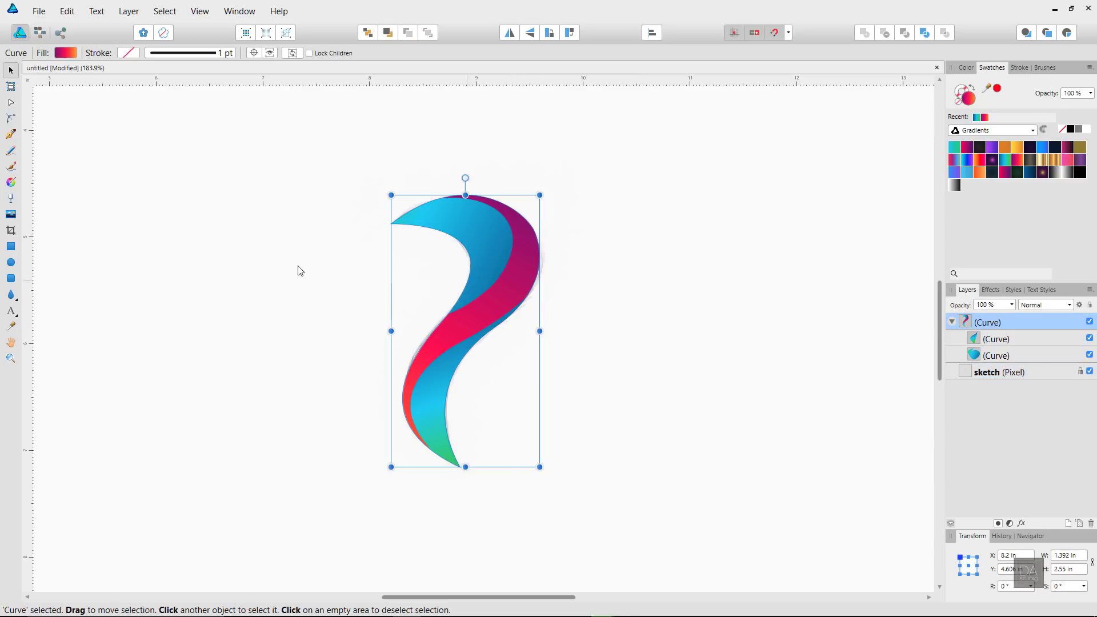
pyautogui.press('g')
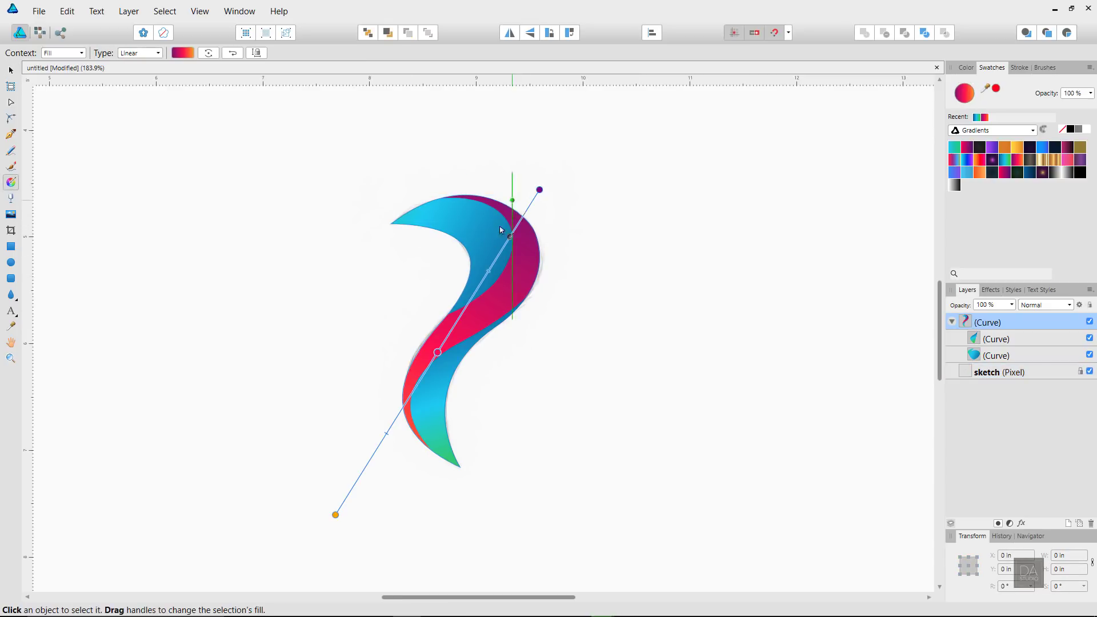
pyautogui.moveTo(512, 201)
pyautogui.mouseDown()
pyautogui.moveTo(428, 434)
pyautogui.moveTo(404, 423)
pyautogui.mouseUp()
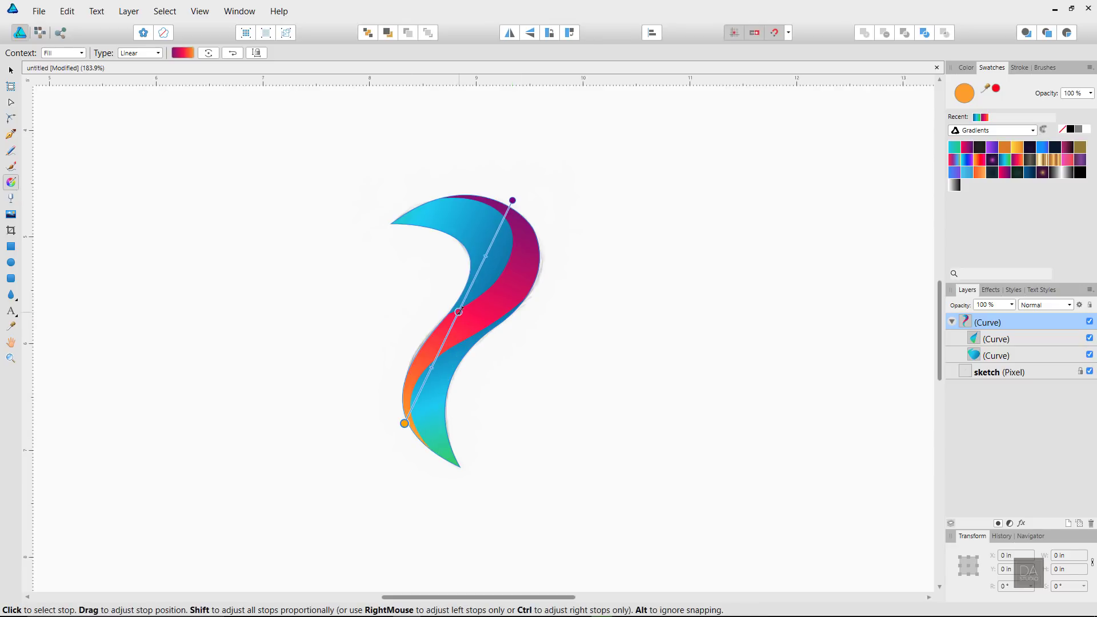
pyautogui.moveTo(458, 312); pyautogui.dragTo(466, 297)
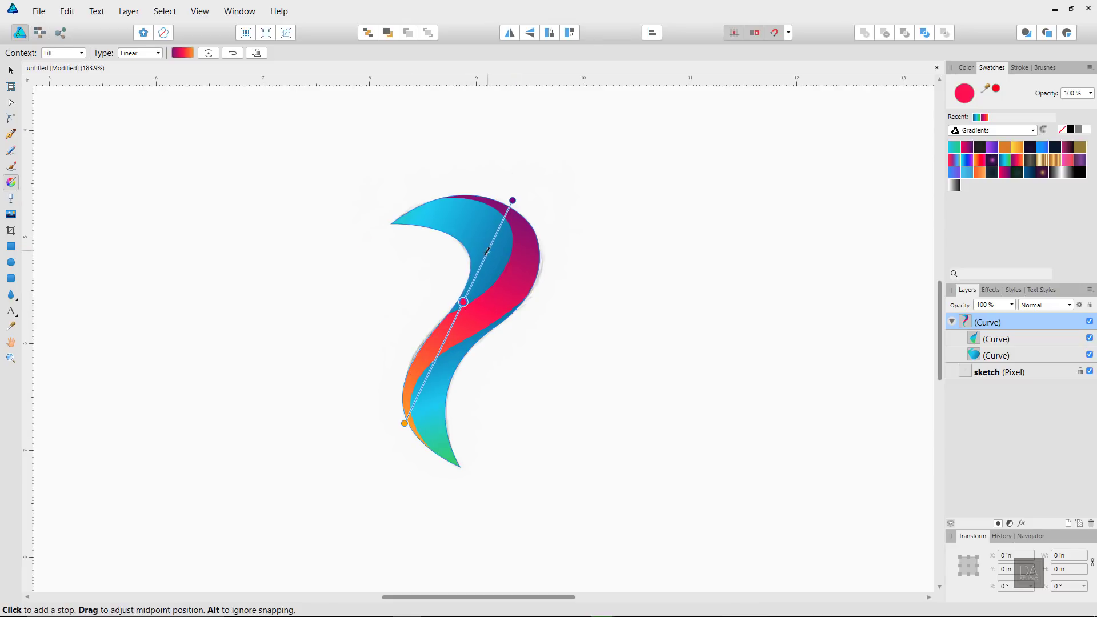
pyautogui.click(492, 244)
# Re-angle the upper blue piece's gradient dark blue to cyan, adjusting its cyan and dark blue stops
pyautogui.click(506, 261)
pyautogui.moveTo(504, 278)
pyautogui.mouseDown()
pyautogui.moveTo(378, 229)
pyautogui.moveTo(335, 229)
pyautogui.mouseUp()
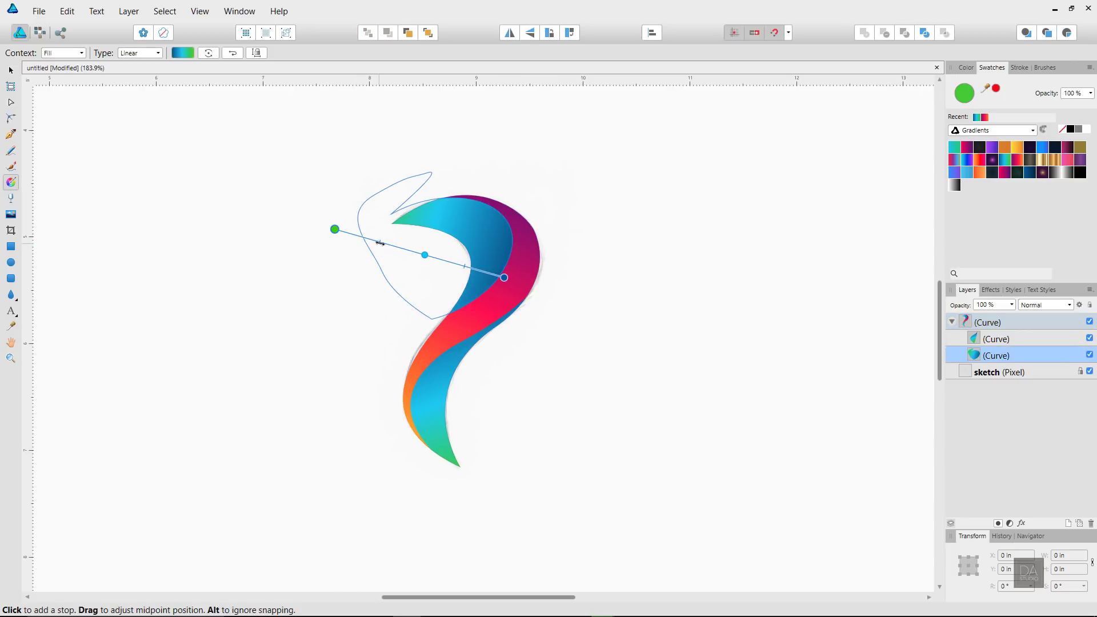
pyautogui.click(348, 231)
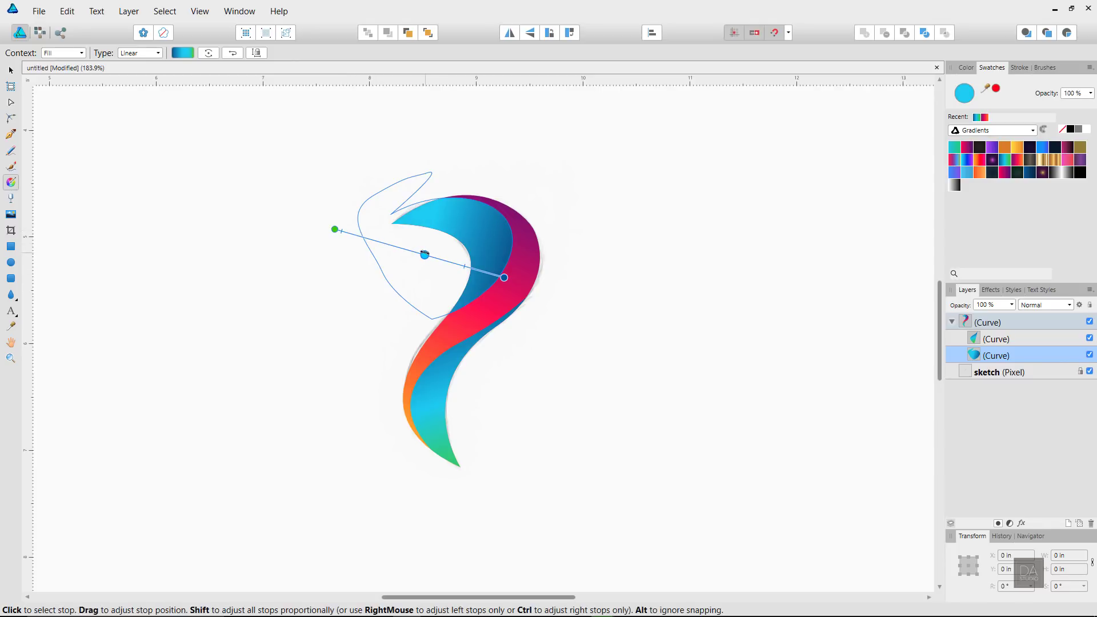
pyautogui.moveTo(425, 255); pyautogui.dragTo(429, 256)
pyautogui.click(504, 278)
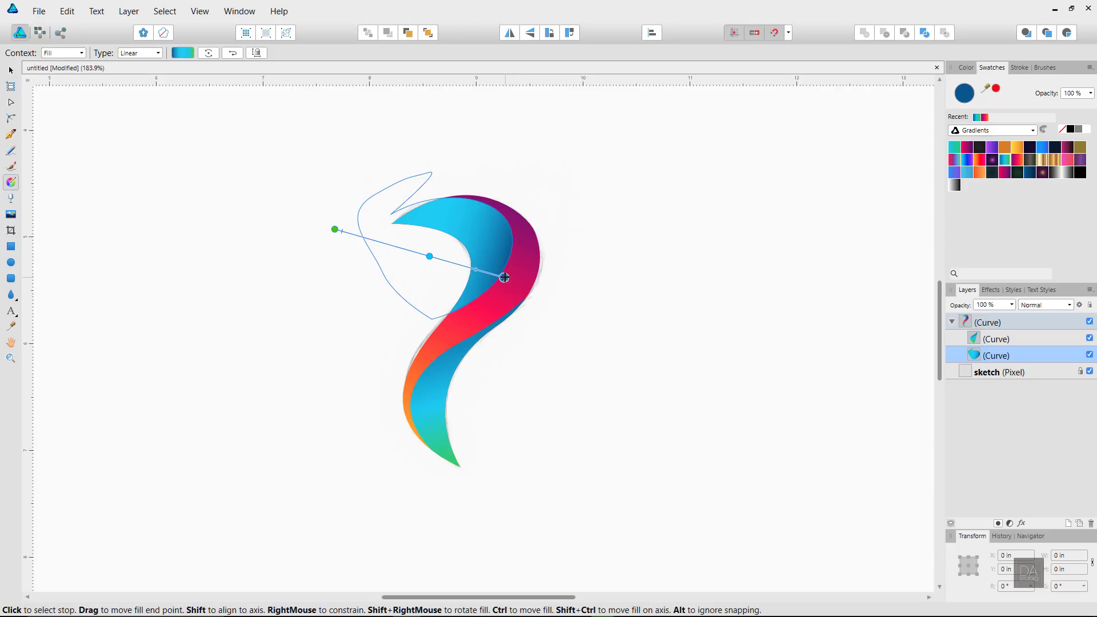
pyautogui.moveTo(504, 278)
pyautogui.mouseDown()
pyautogui.moveTo(485, 312)
pyautogui.moveTo(476, 307)
pyautogui.mouseUp()
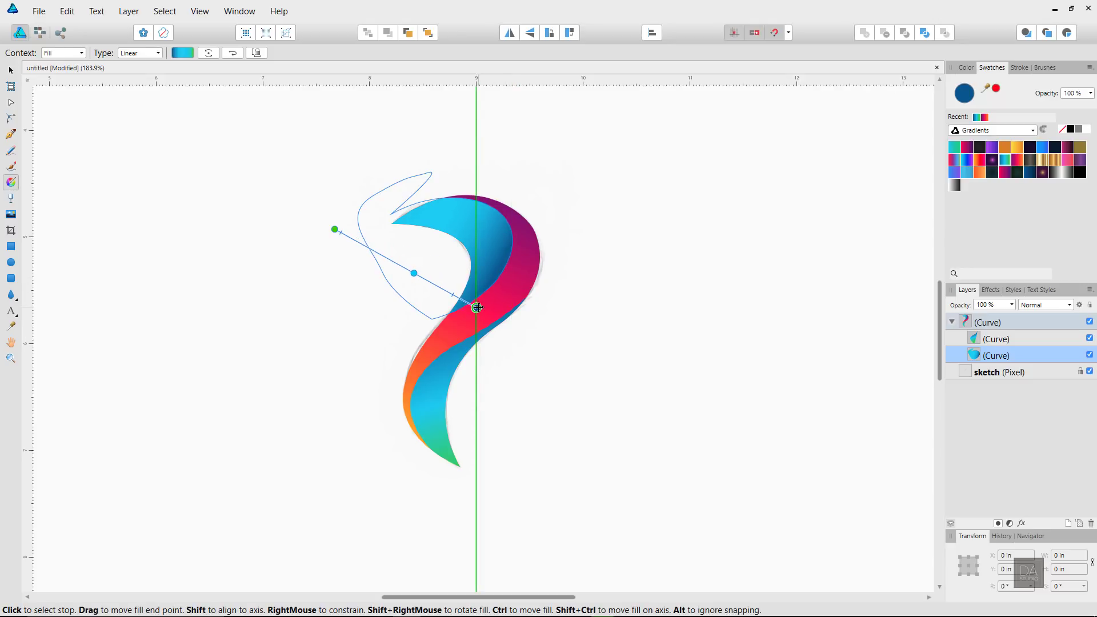
pyautogui.click(444, 380)
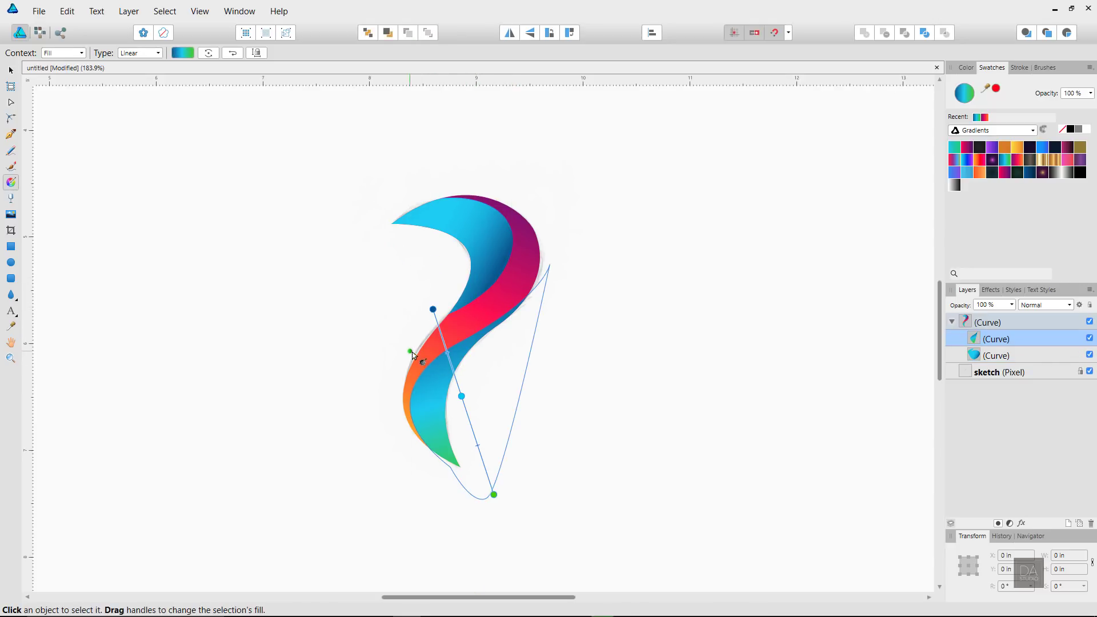
# Redraw the lower blue piece's gradient diagonally downward from dark blue to cyan
pyautogui.moveTo(410, 351)
pyautogui.mouseDown()
pyautogui.moveTo(585, 483)
pyautogui.moveTo(568, 499)
pyautogui.mouseUp()
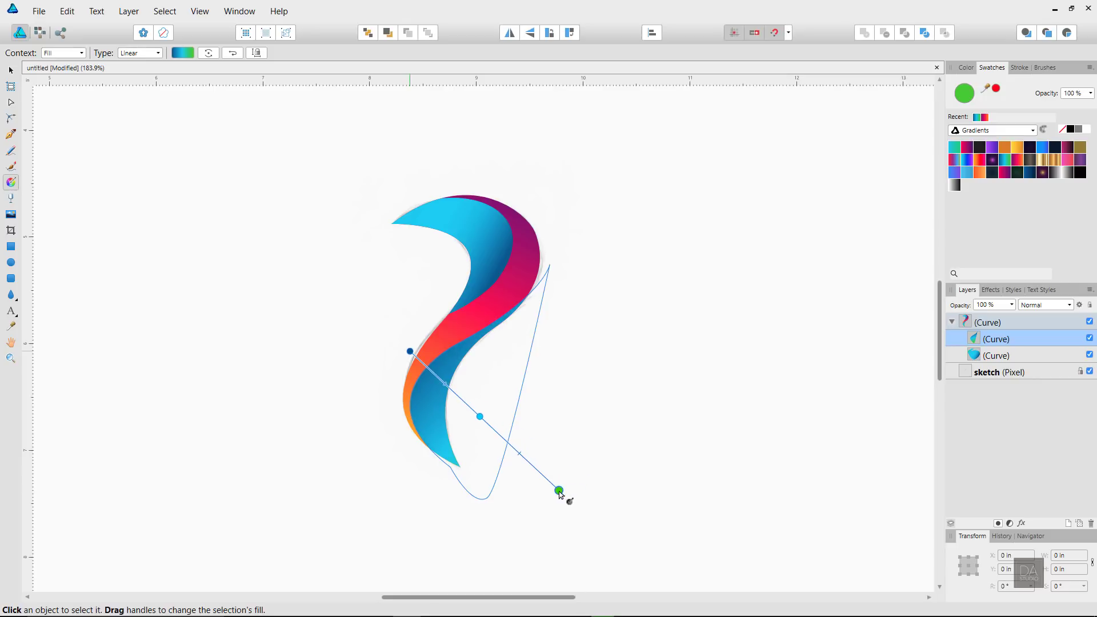
pyautogui.click(409, 350)
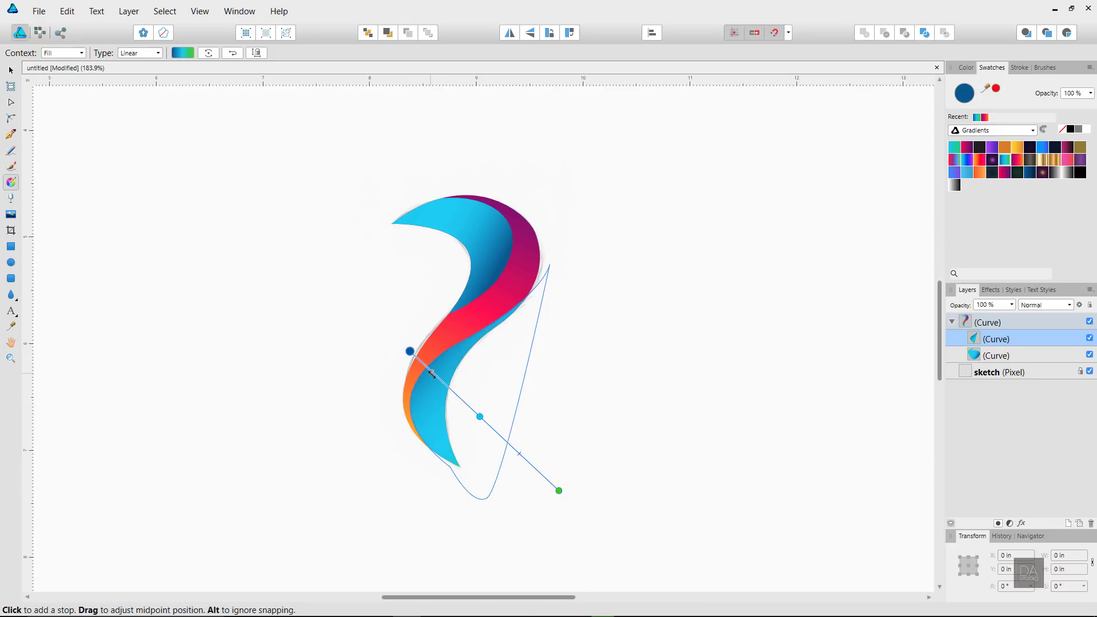
pyautogui.click(480, 416)
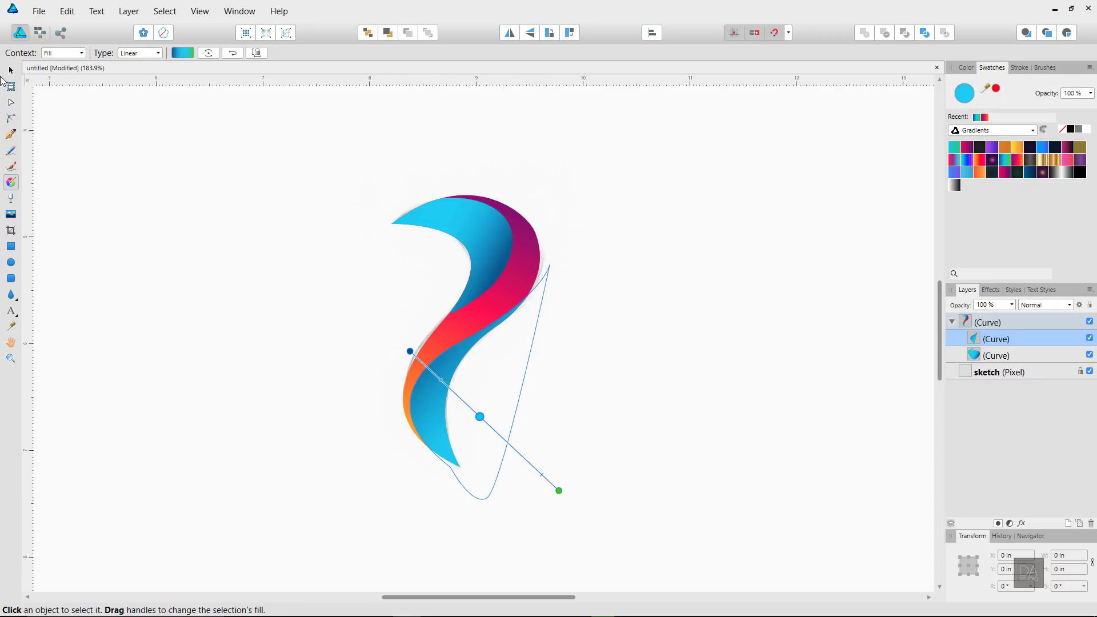
# Copy and paste the group's two inner blue curves to duplicate them
pyautogui.press('v')
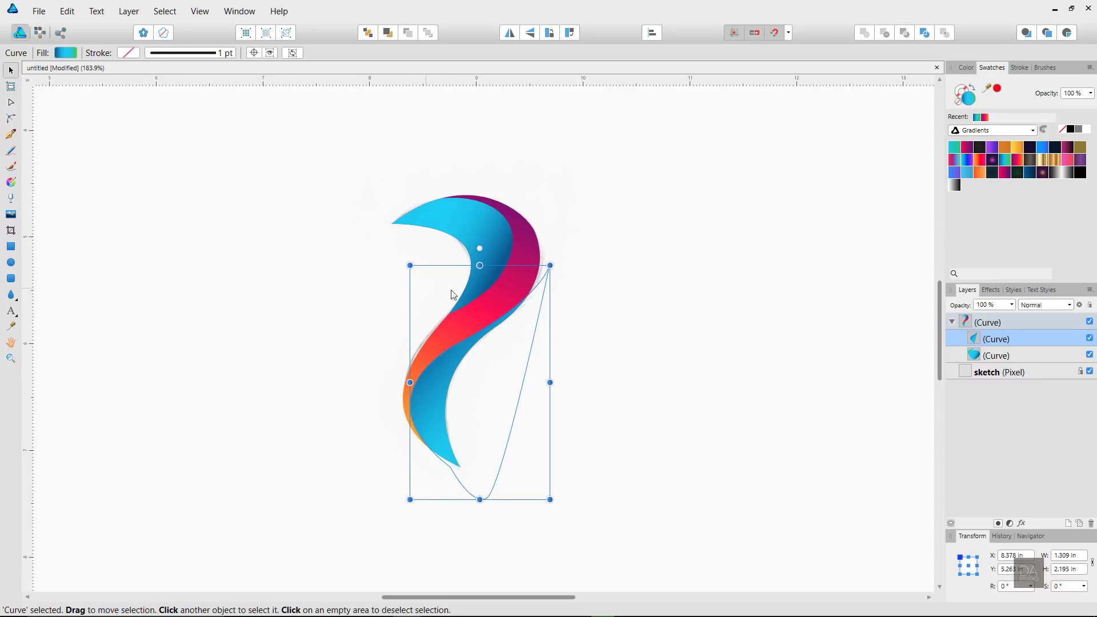
pyautogui.click(491, 302)
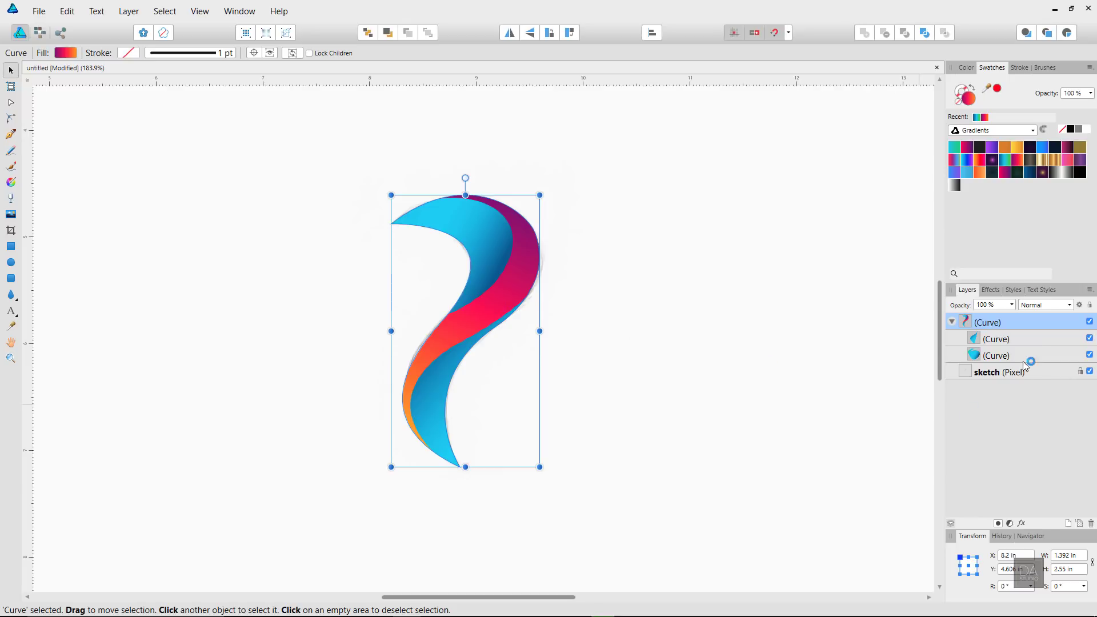
pyautogui.click(1023, 340)
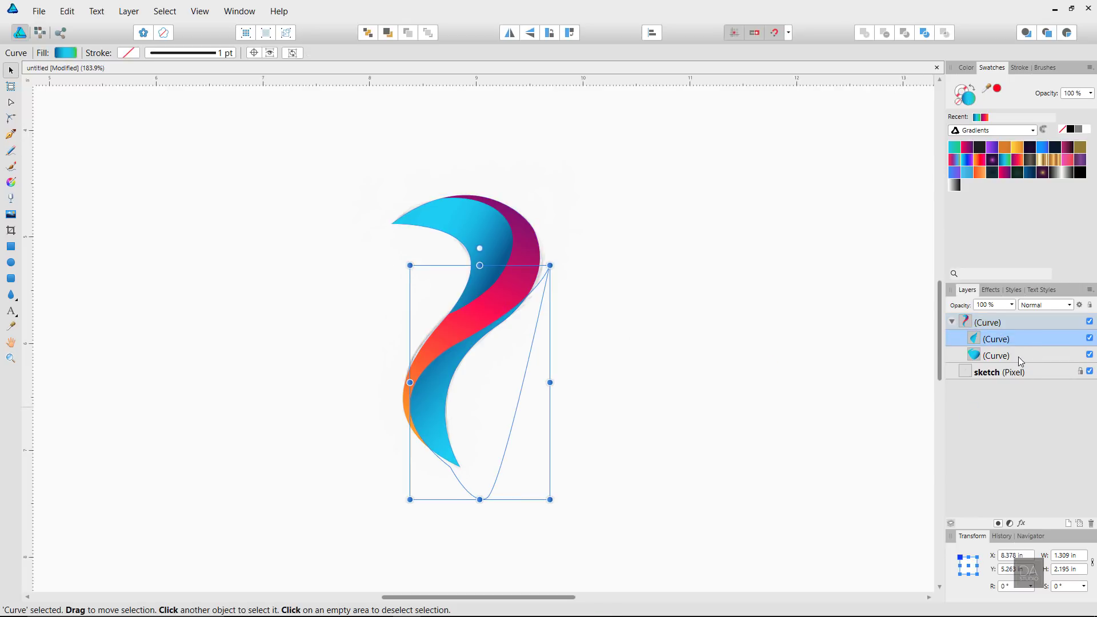
pyautogui.keyDown('shift'); pyautogui.click(1018, 357); pyautogui.keyUp('shift')
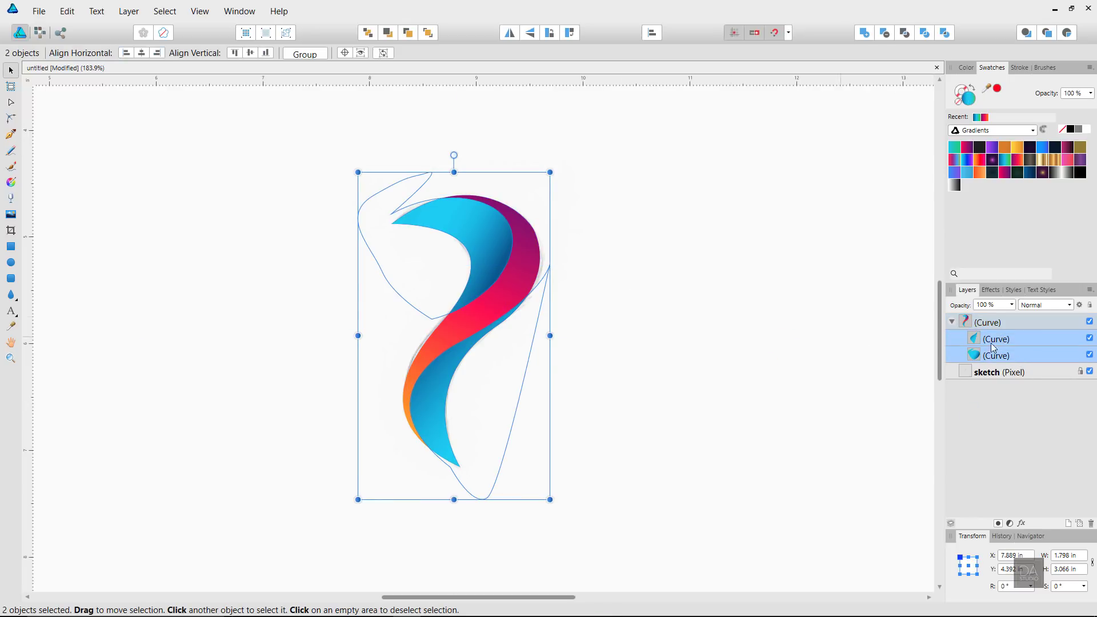
pyautogui.click(67, 11)
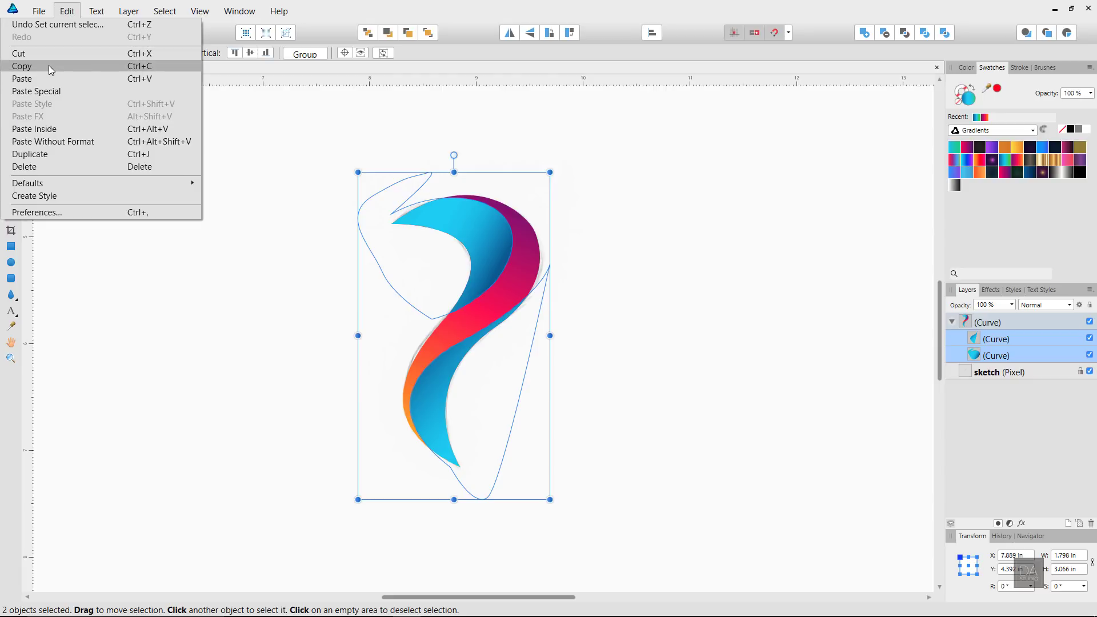
pyautogui.click(49, 65)
pyautogui.click(67, 11)
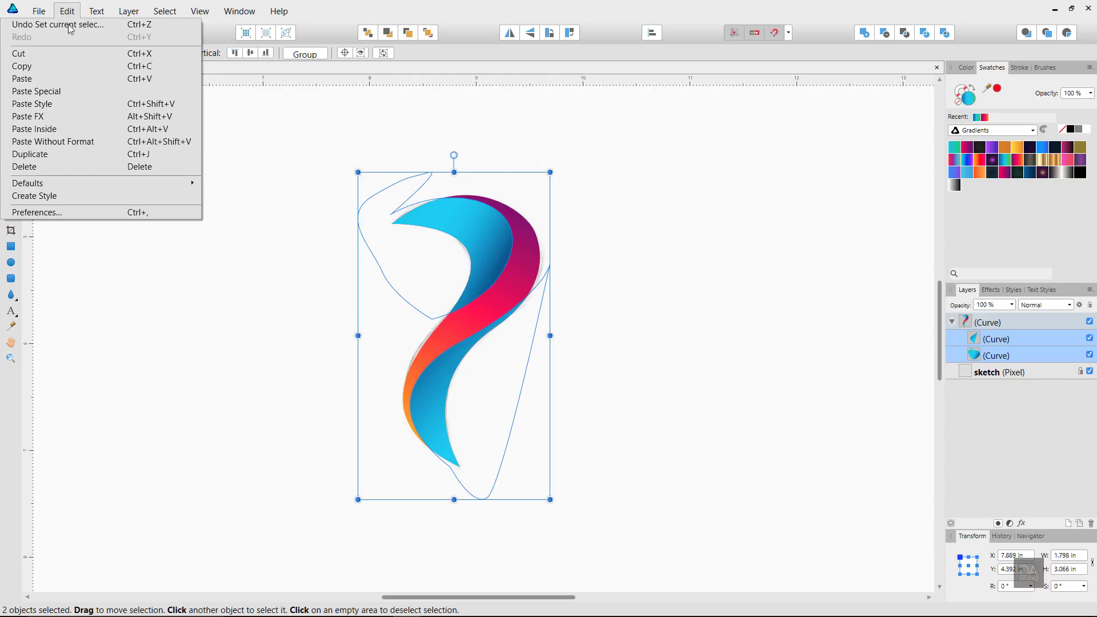
pyautogui.click(50, 79)
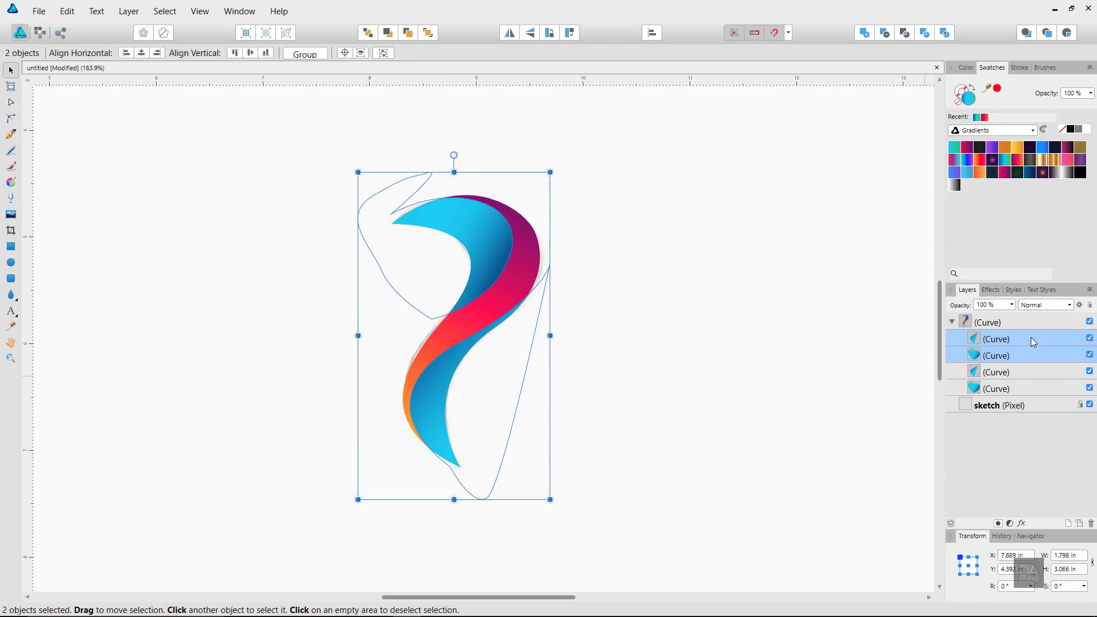
# Move the duplicates up the layer stack and swap fill to stroke, leaving outlines
pyautogui.moveTo(1030, 337); pyautogui.dragTo(1029, 317)
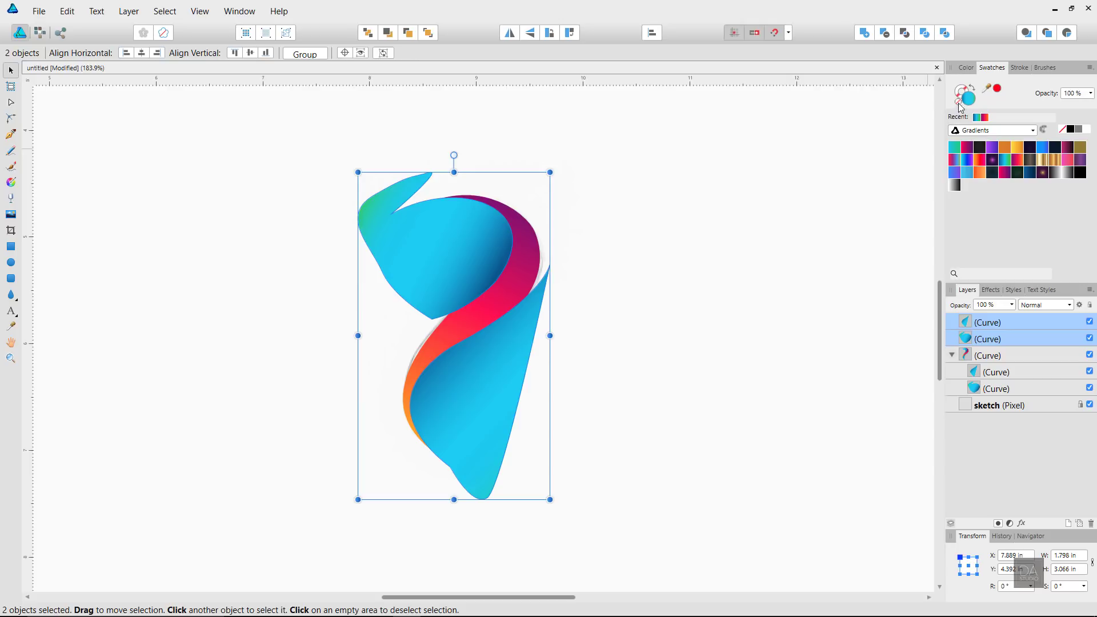
pyautogui.click(975, 90)
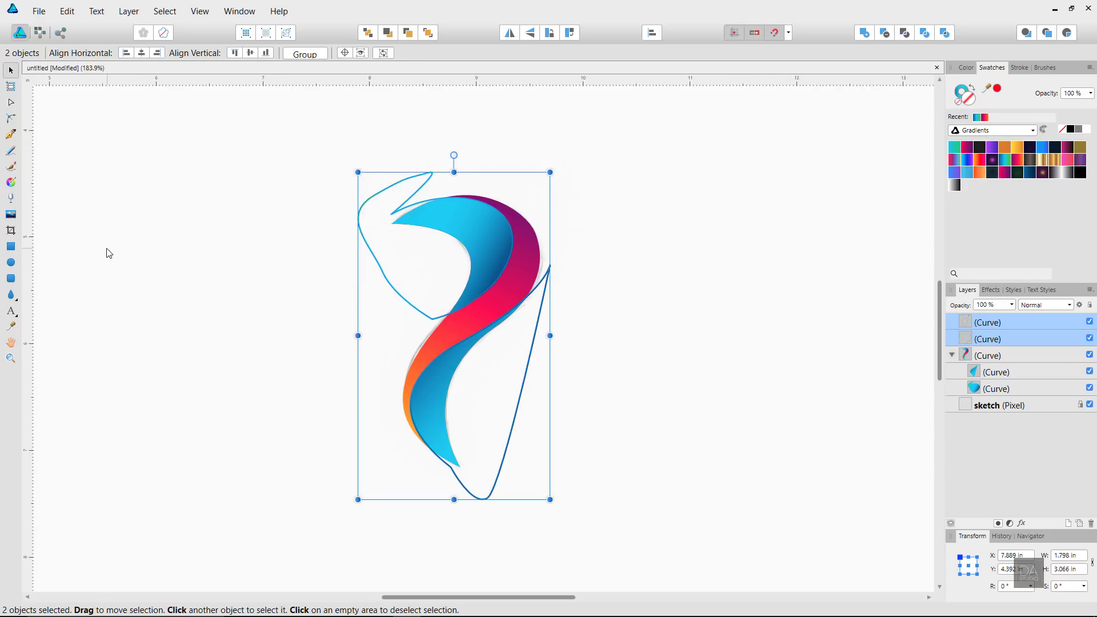
pyautogui.click(285, 276)
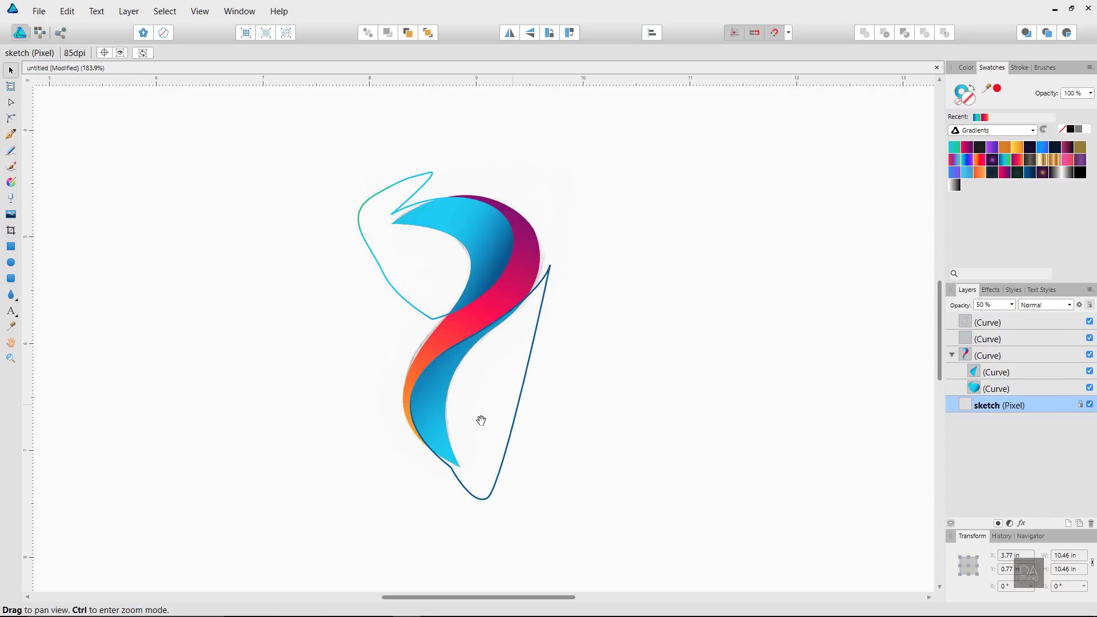
# Break the dark blue outline at two new nodes along the swoosh's lower edge
pyautogui.scroll(5, 486, 487)
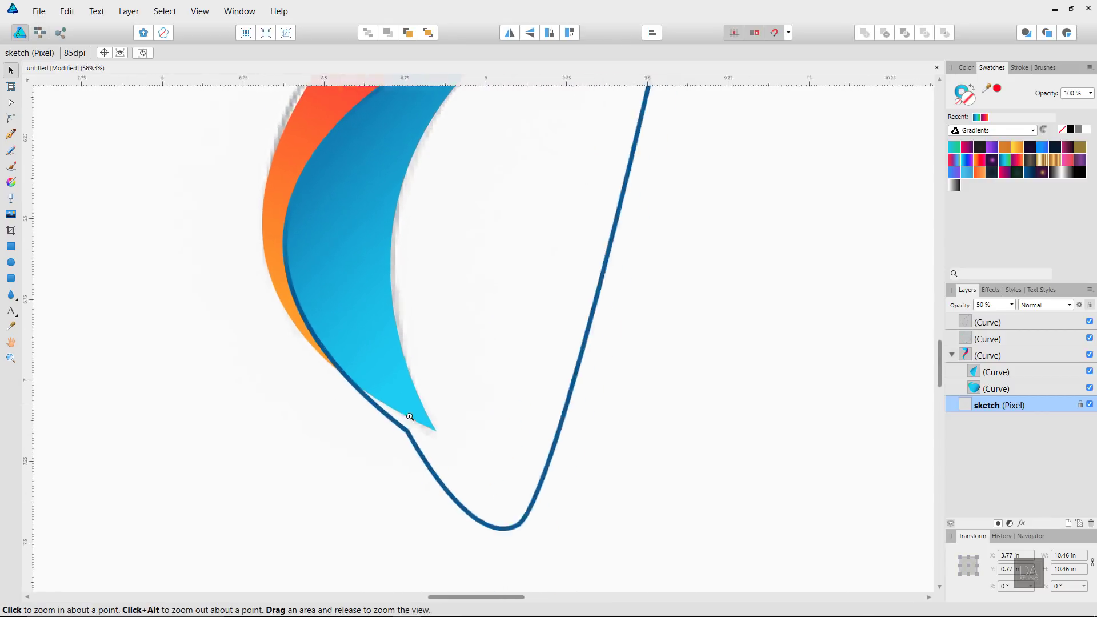
pyautogui.scroll(3, 352, 425)
pyautogui.click(452, 449)
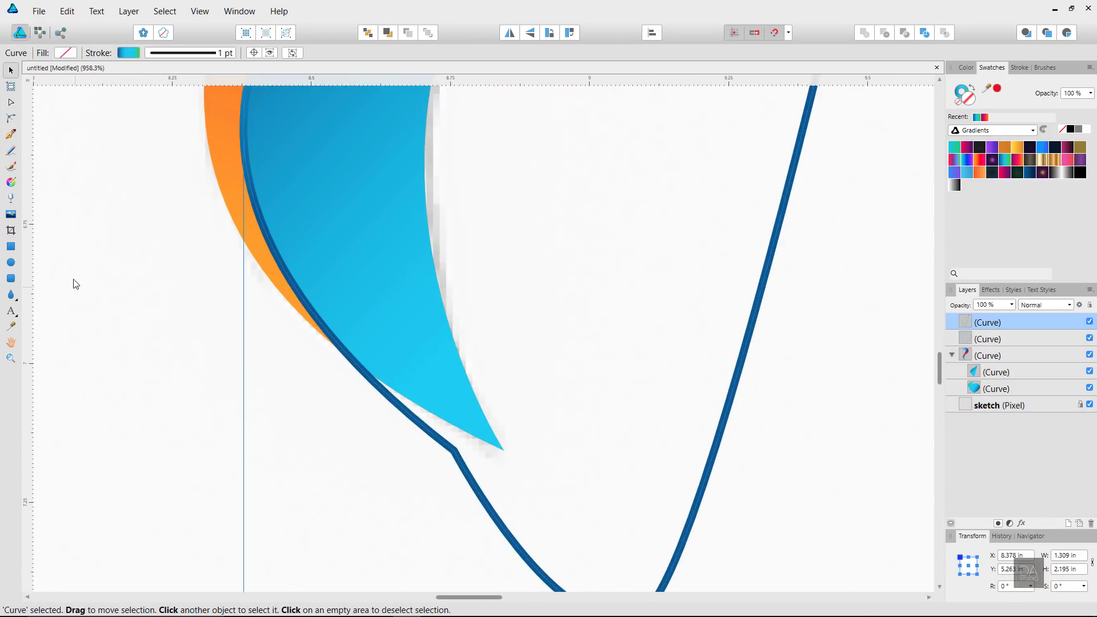
pyautogui.click(11, 102)
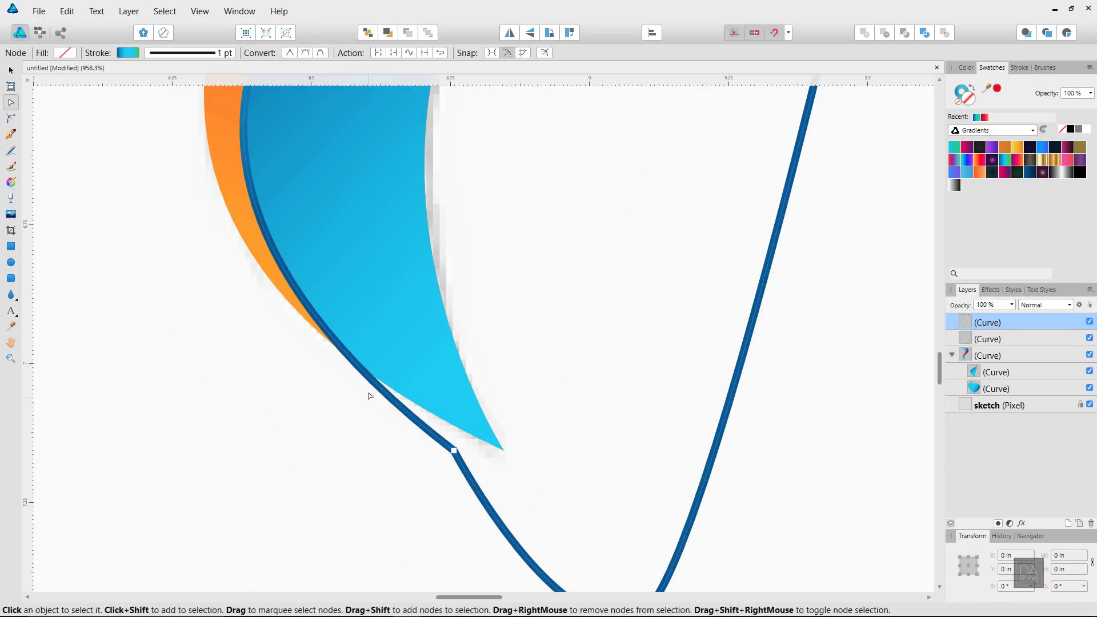
pyautogui.click(354, 364)
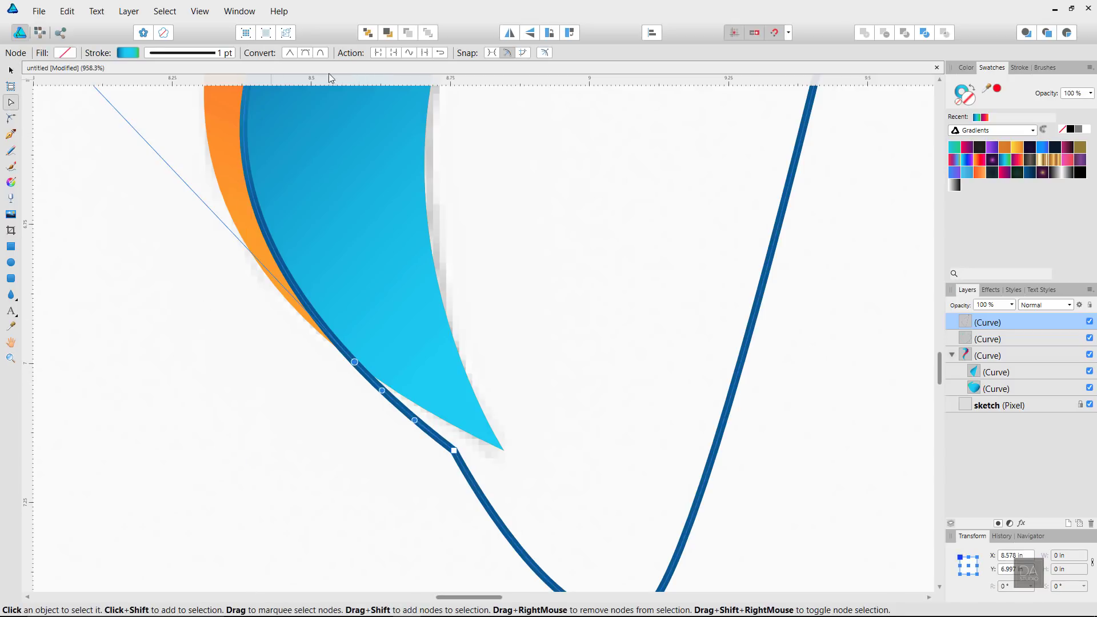
pyautogui.click(375, 56)
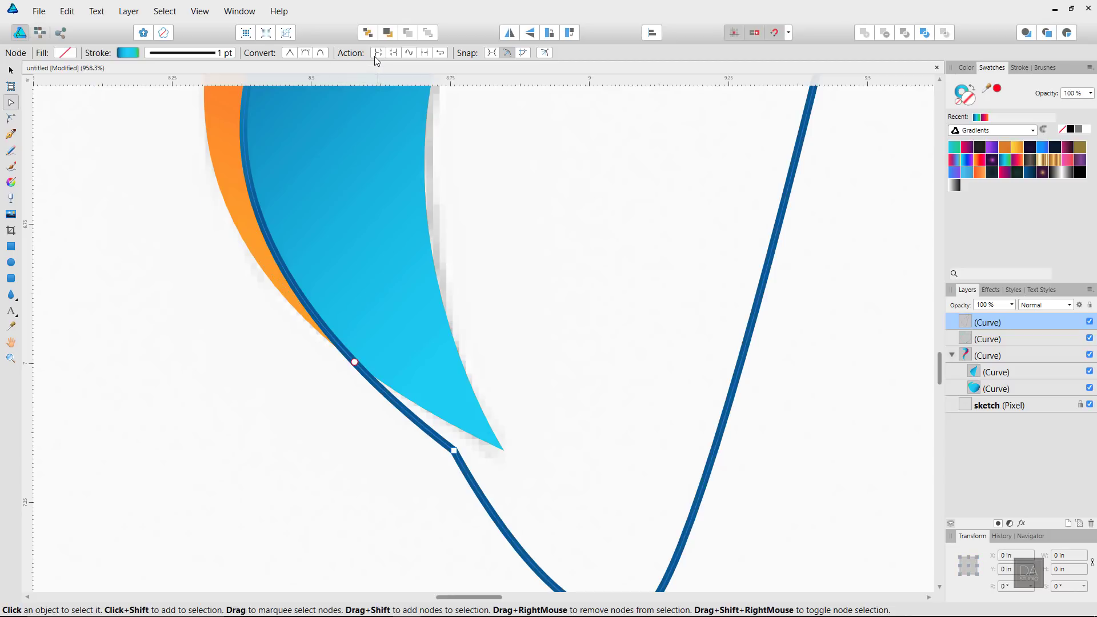
pyautogui.scroll(5, 523, 242)
pyautogui.scroll(5, 485, 225)
pyautogui.scroll(3, 541, 230)
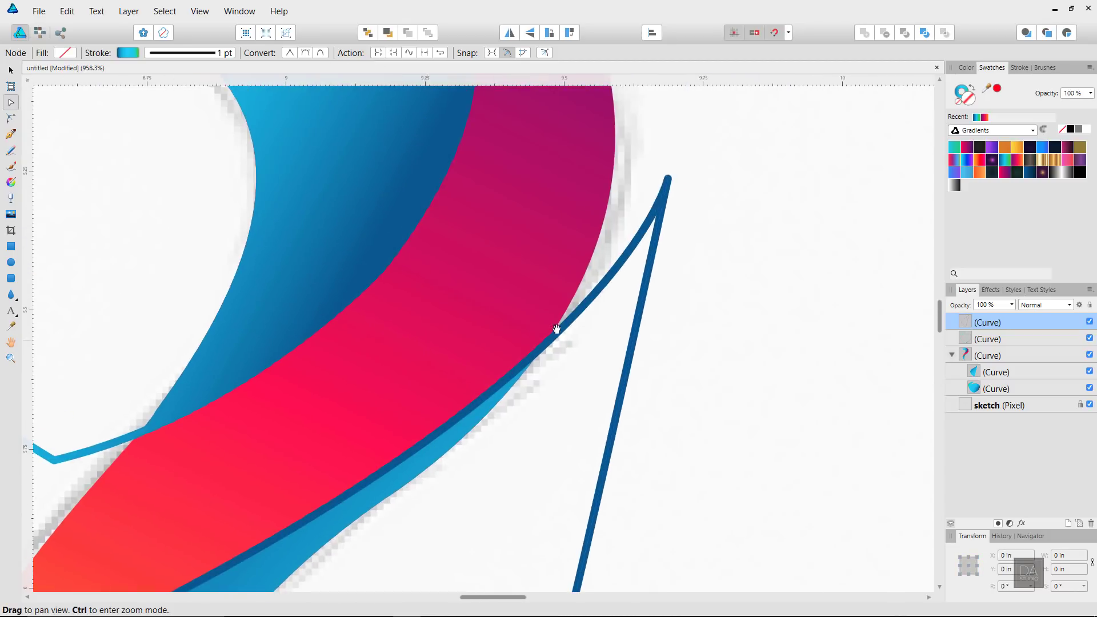
pyautogui.click(544, 348)
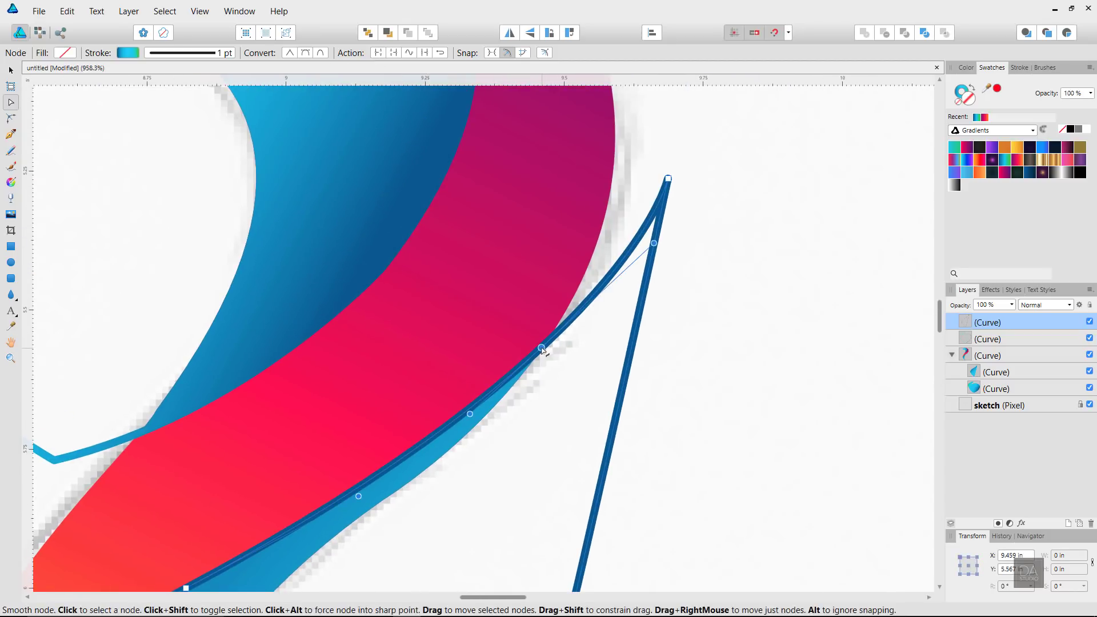
pyautogui.click(377, 55)
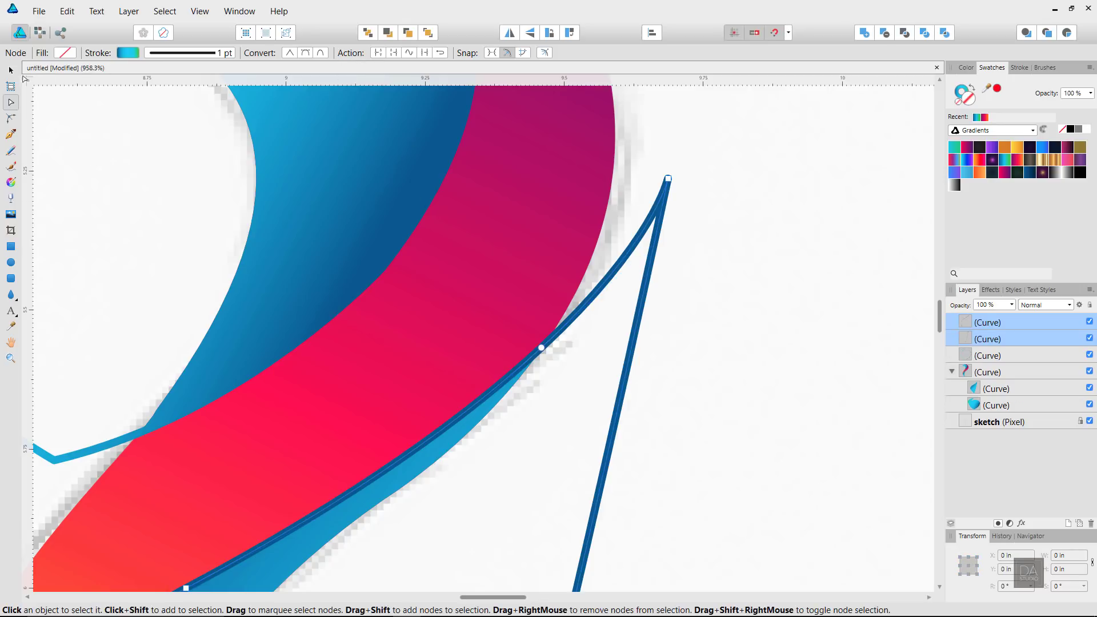
# Delete the unwanted upper-right piece of the dark blue outline
pyautogui.press('v')
pyautogui.click(648, 331)
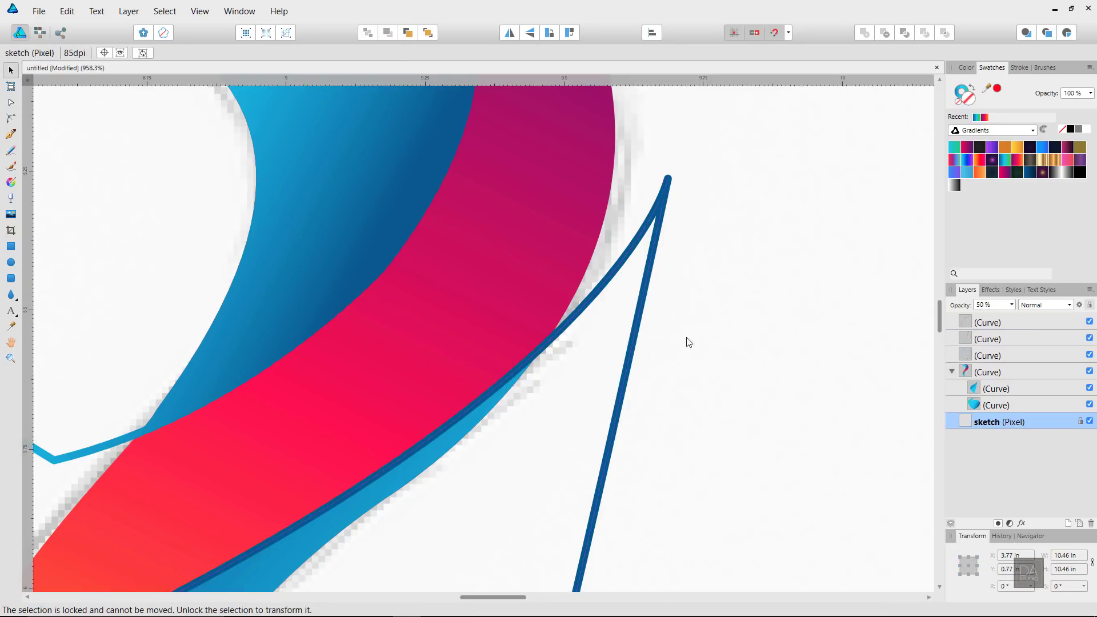
pyautogui.moveTo(637, 323); pyautogui.dragTo(706, 332)
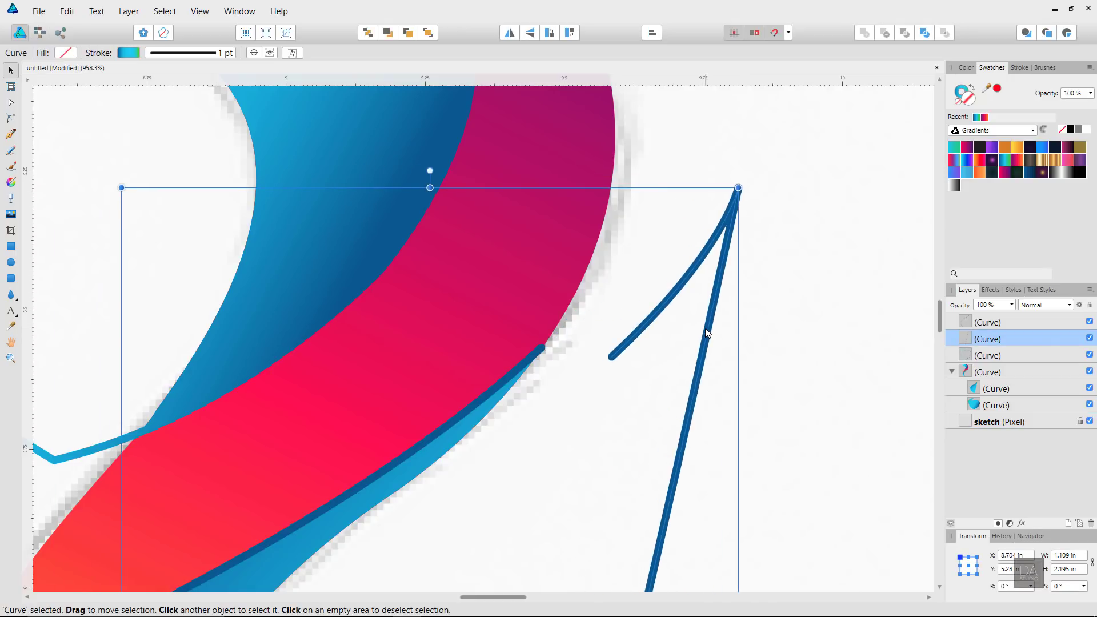
pyautogui.press('Delete')
# Add a node on the light blue outline where it meets the swoosh's top
pyautogui.moveTo(676, 382); pyautogui.dragTo(406, 342)
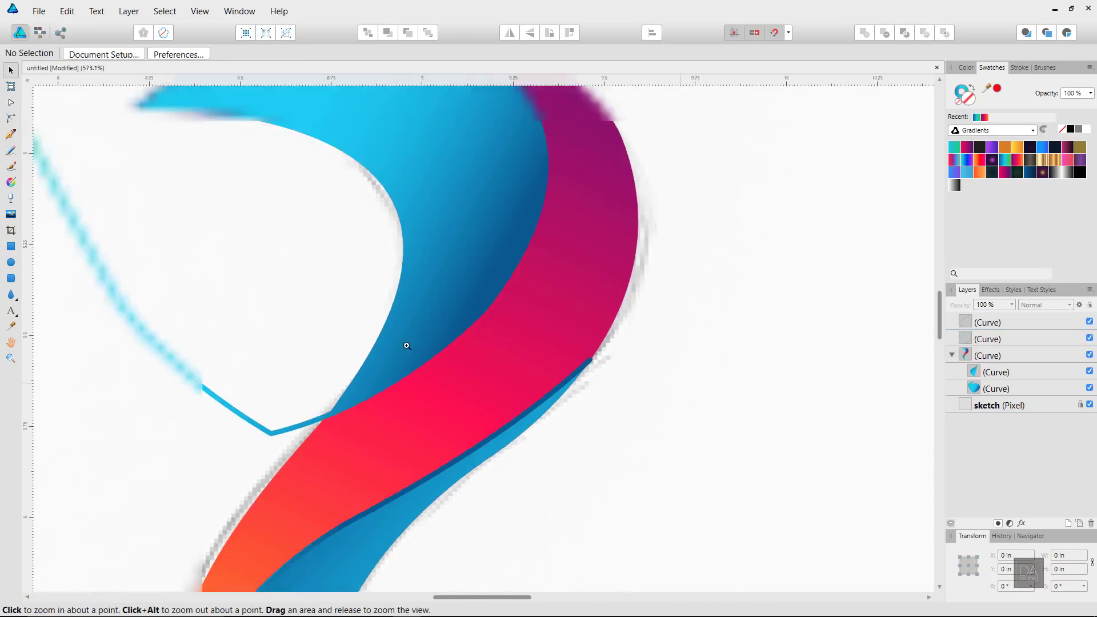
pyautogui.moveTo(550, 490); pyautogui.dragTo(522, 286)
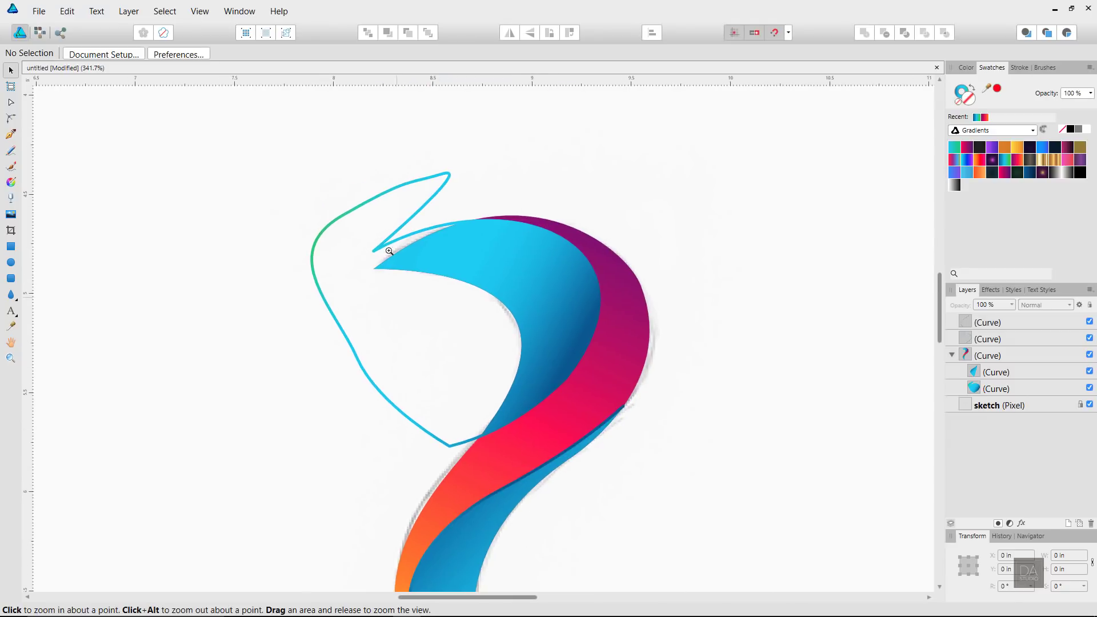
pyautogui.moveTo(387, 246)
pyautogui.keyDown('ctrl'); pyautogui.mouseDown()
pyautogui.moveTo(556, 234)
pyautogui.moveTo(404, 258)
pyautogui.mouseUp(); pyautogui.keyUp('ctrl')
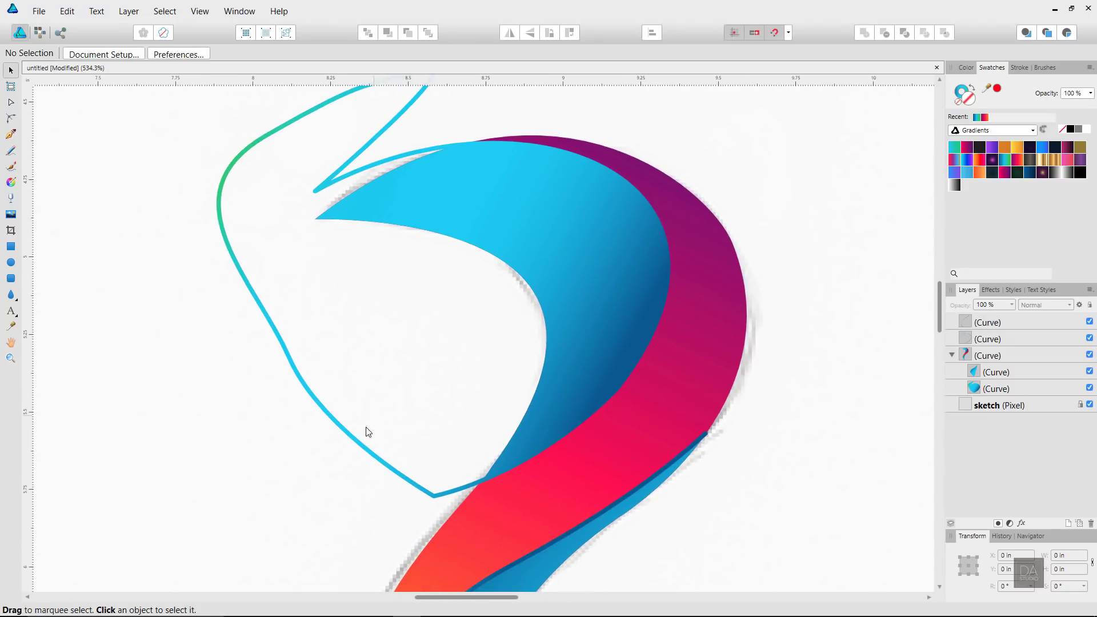
pyautogui.click(357, 438)
pyautogui.click(10, 101)
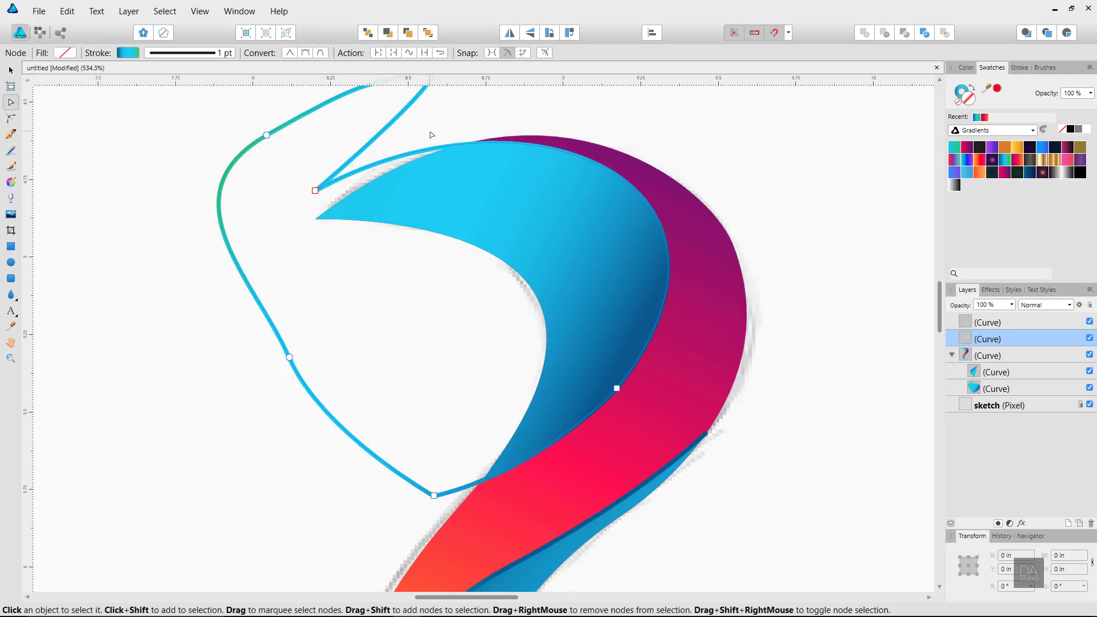
pyautogui.moveTo(432, 135); pyautogui.dragTo(484, 155)
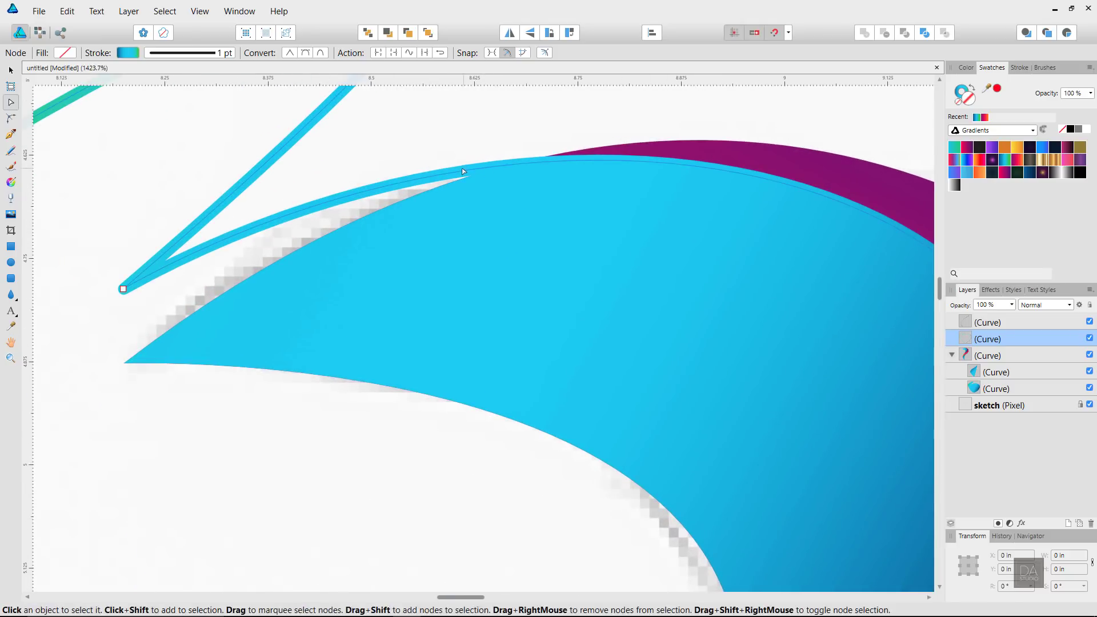
pyautogui.click(472, 170)
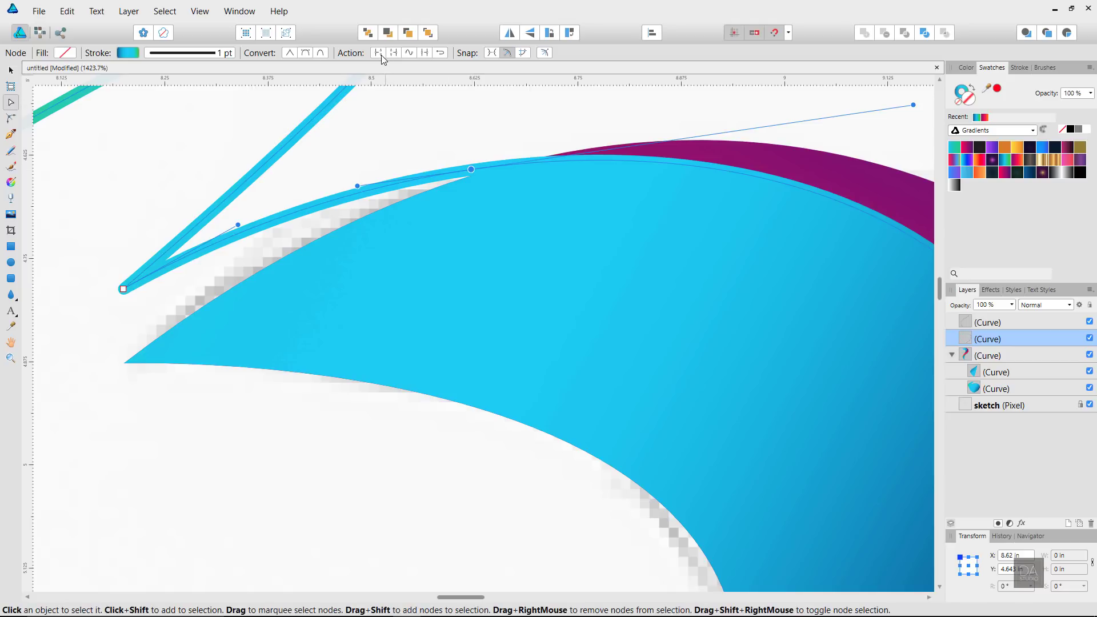
pyautogui.press('Escape')
# Break the light blue outline where it meets the red band
pyautogui.scroll(-3, 490, 275)
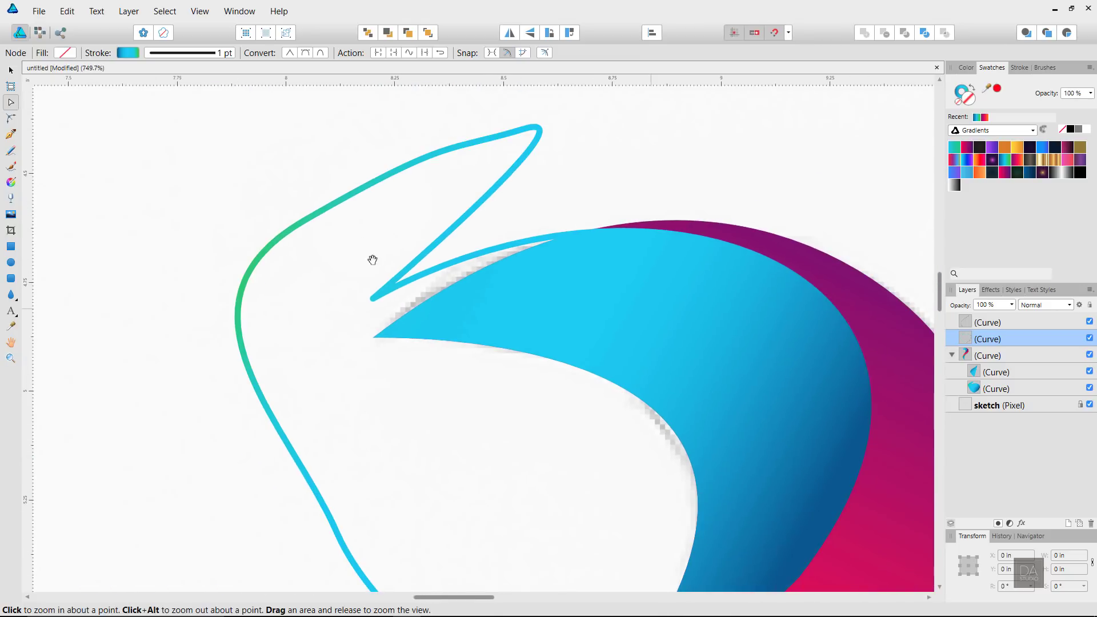
pyautogui.scroll(3, 474, 461)
pyautogui.scroll(2, 715, 470)
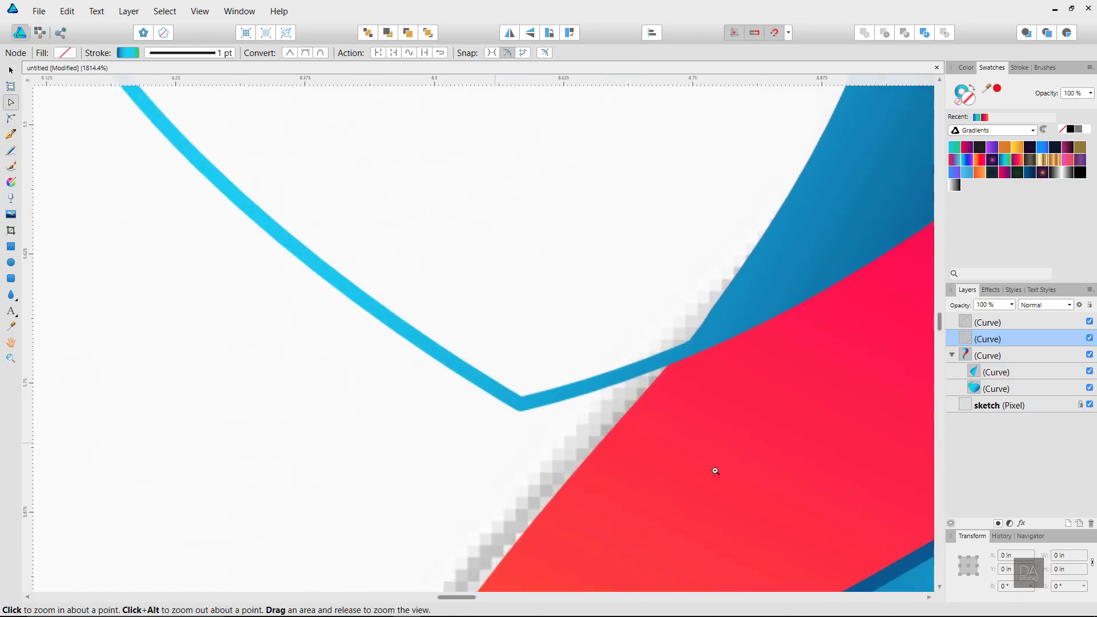
pyautogui.click(677, 351)
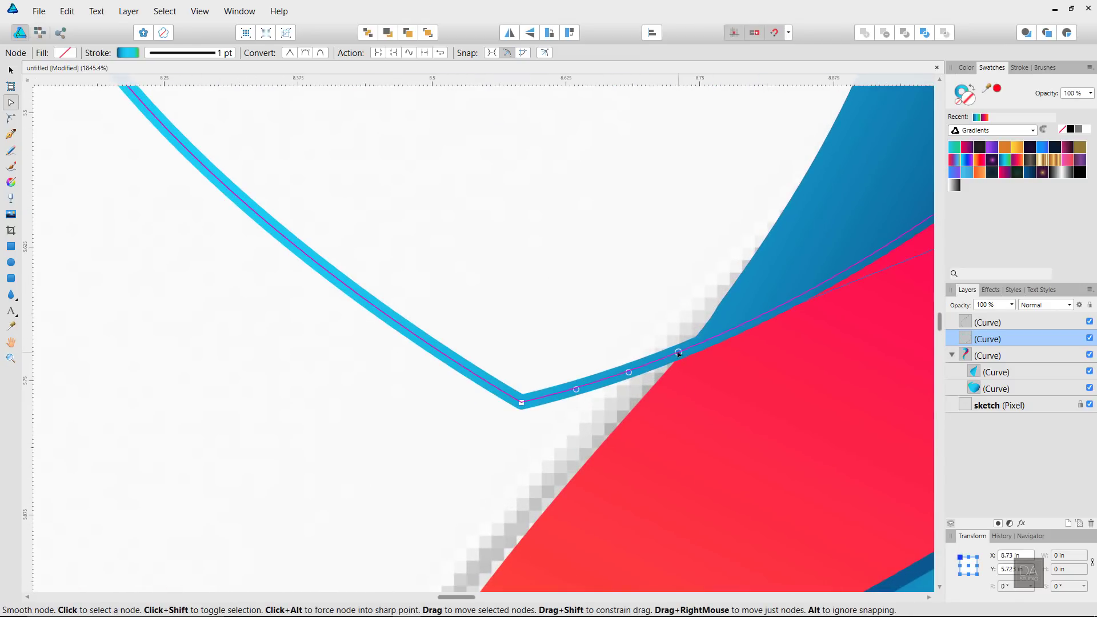
pyautogui.click(377, 52)
# Delete the leftover light blue loop and select the two remaining edge strips
pyautogui.scroll(-2, 571, 268)
pyautogui.scroll(-2, 570, 269)
pyautogui.scroll(-2, 445, 252)
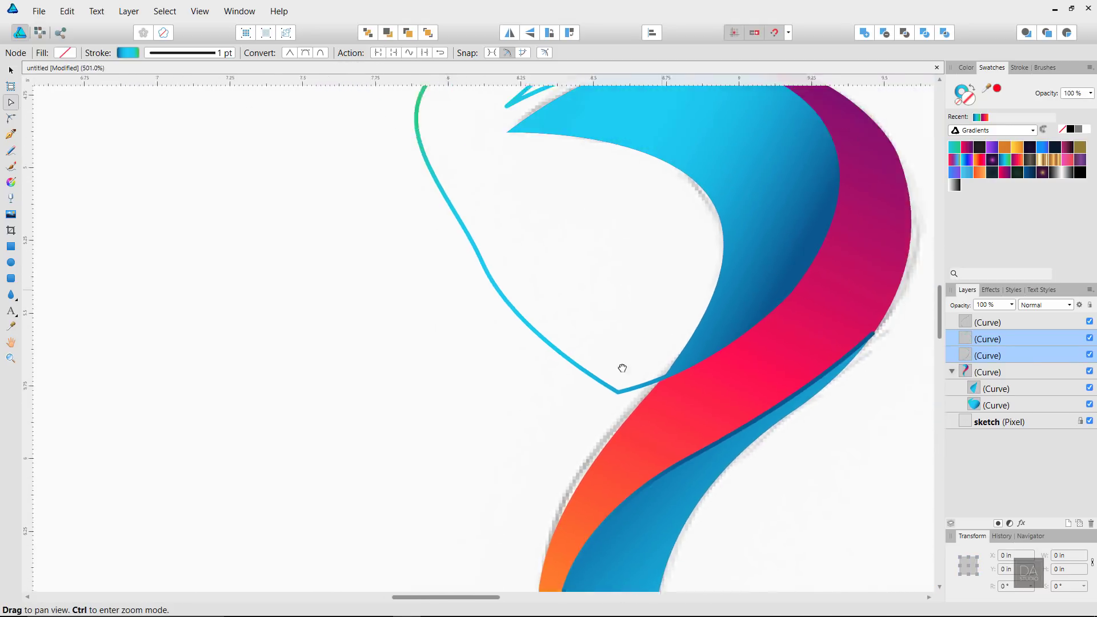
pyautogui.scroll(-2, 622, 367)
pyautogui.click(11, 70)
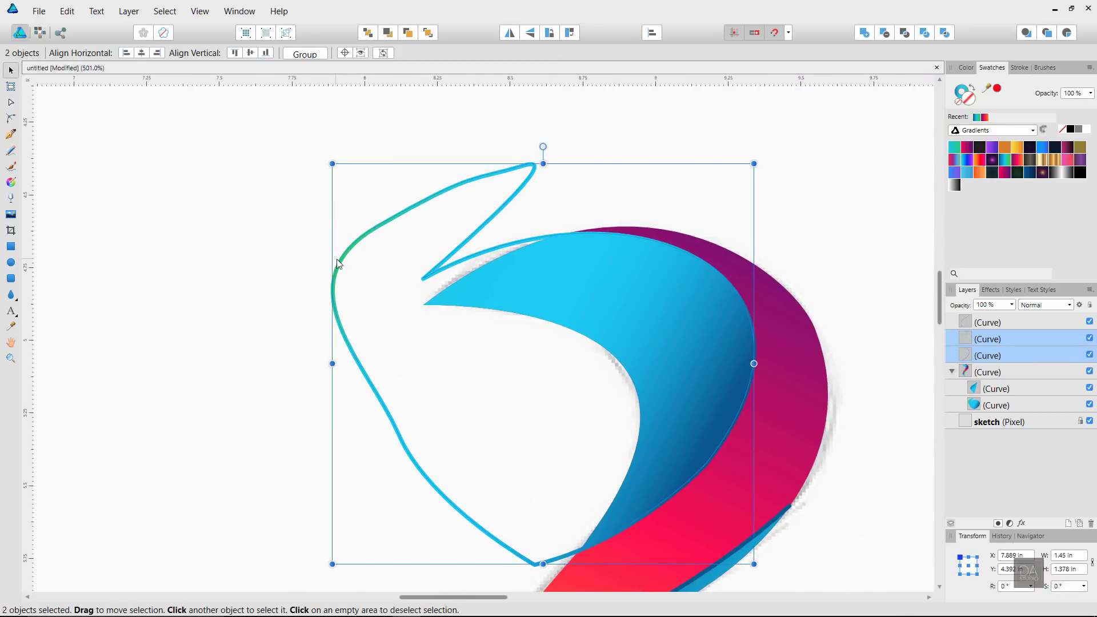
pyautogui.click(351, 303)
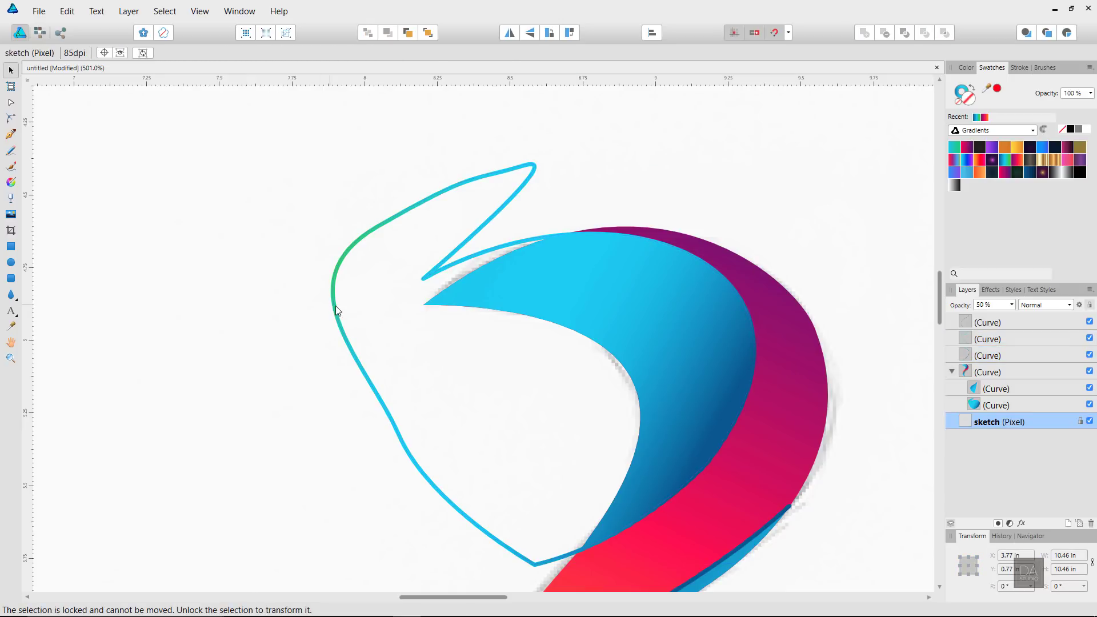
pyautogui.click(335, 307)
pyautogui.press('Delete')
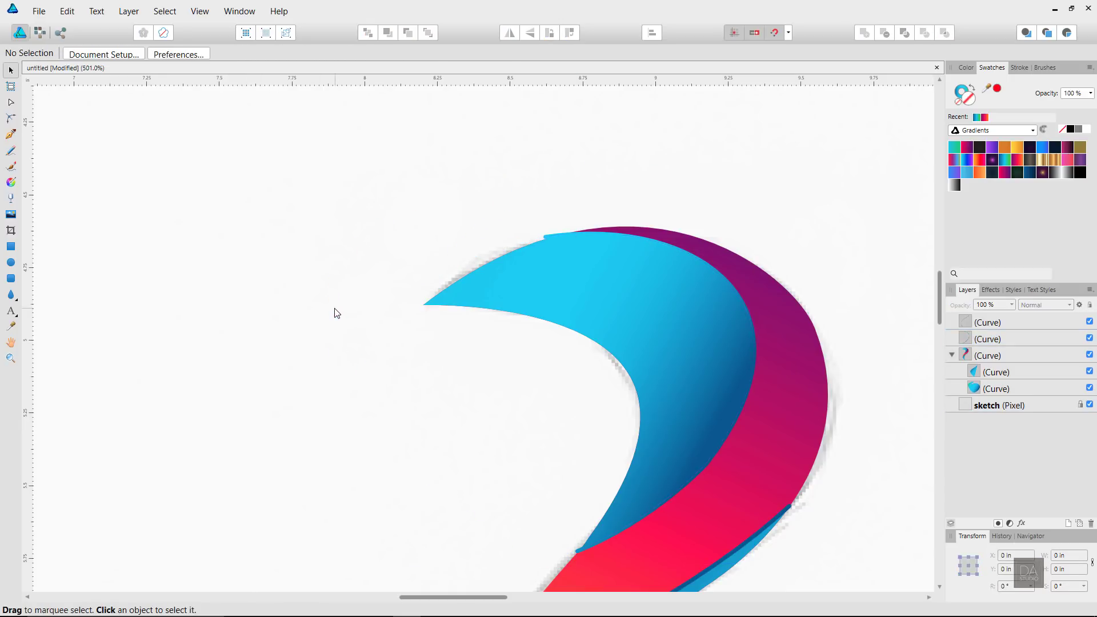
pyautogui.moveTo(651, 520); pyautogui.dragTo(542, 369)
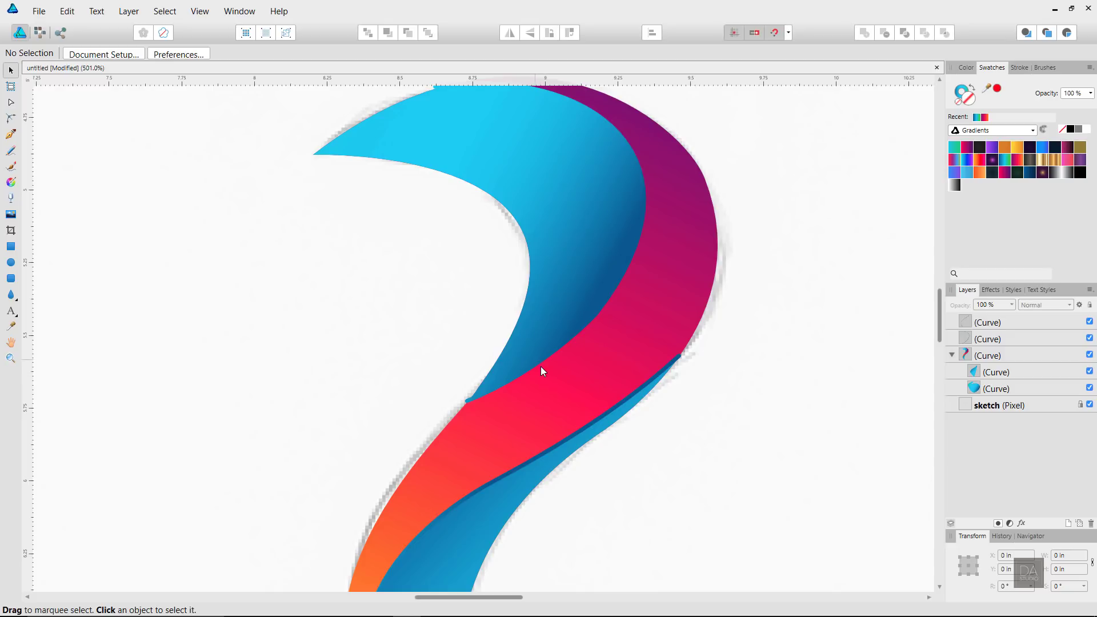
pyautogui.click(540, 366)
pyautogui.keyDown('shift'); pyautogui.click(597, 417); pyautogui.keyUp('shift')
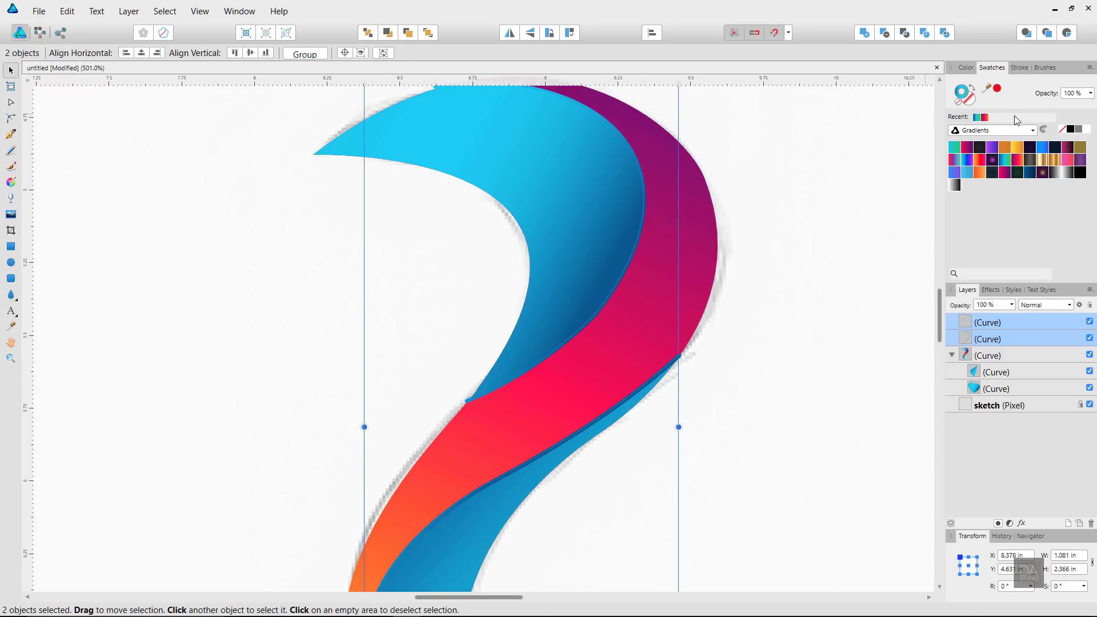
# Give both edge strips a white stroke with a bell-shaped pressure taper
pyautogui.click(1088, 130)
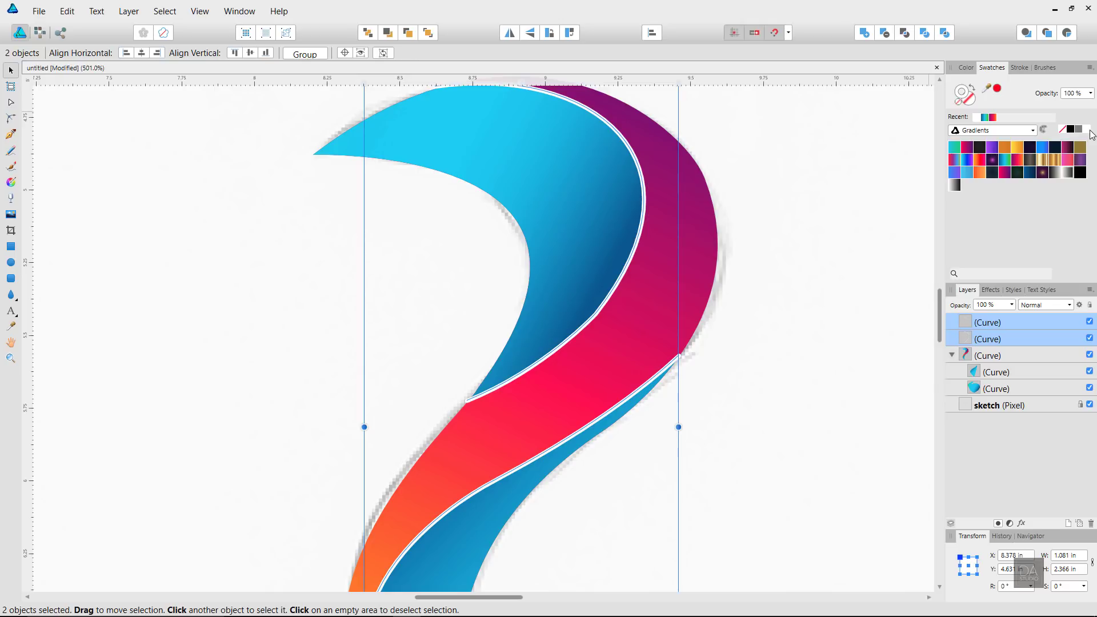
pyautogui.click(1017, 68)
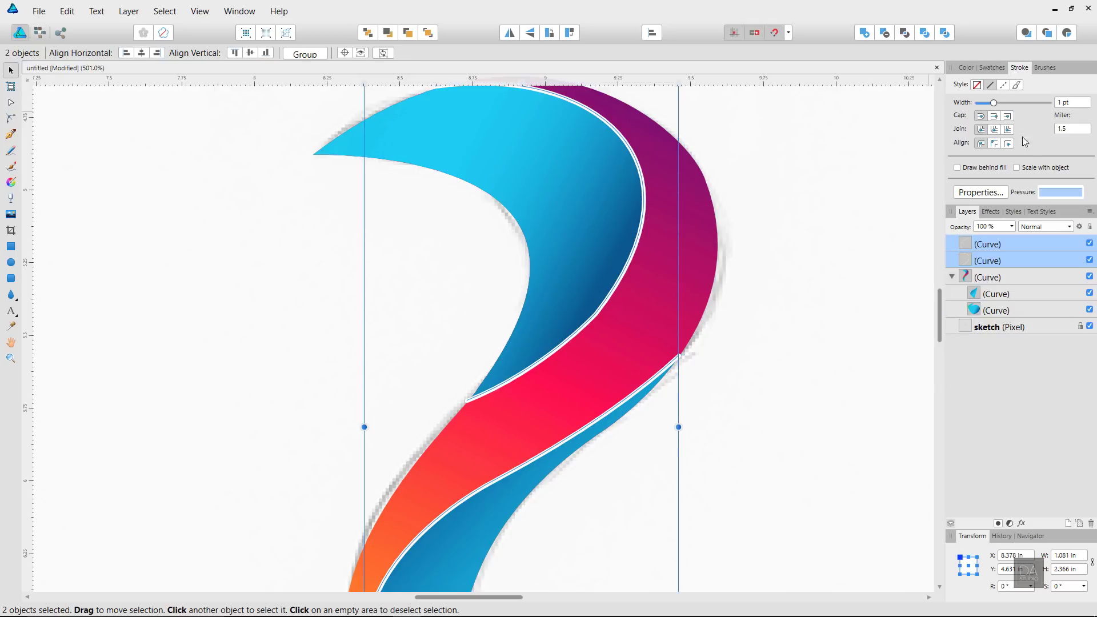
pyautogui.click(1045, 195)
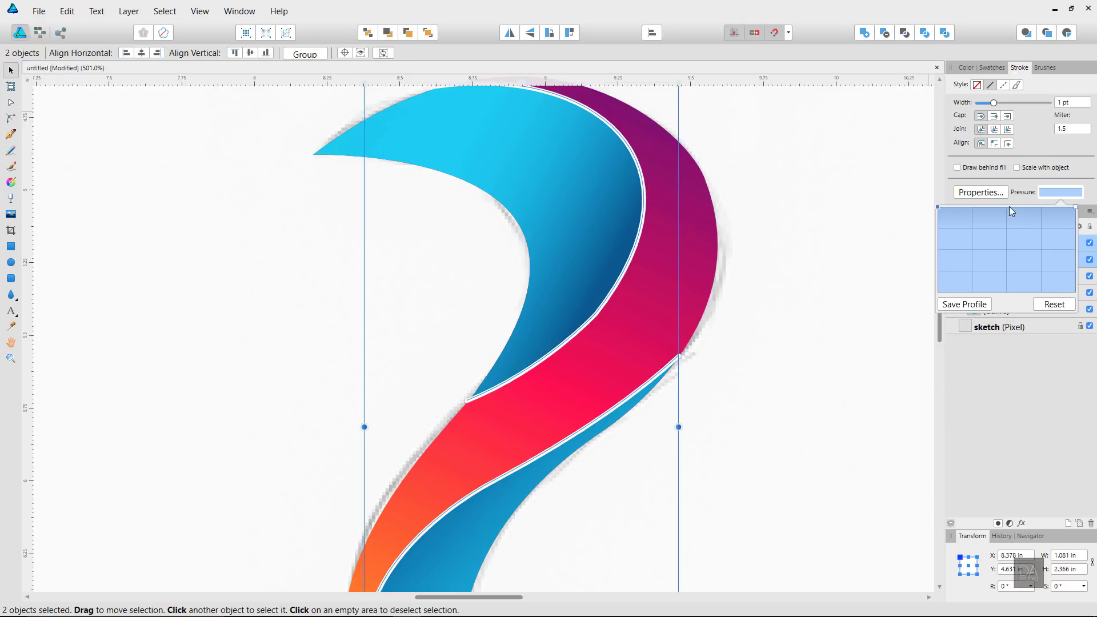
pyautogui.click(1006, 207)
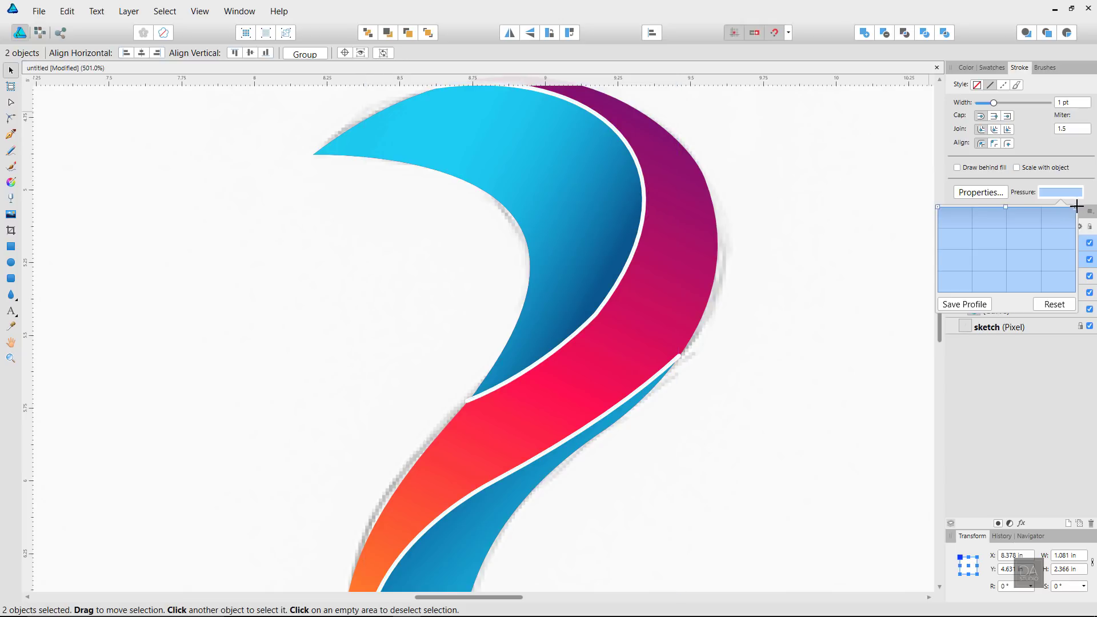
pyautogui.moveTo(1076, 206); pyautogui.dragTo(1075, 292)
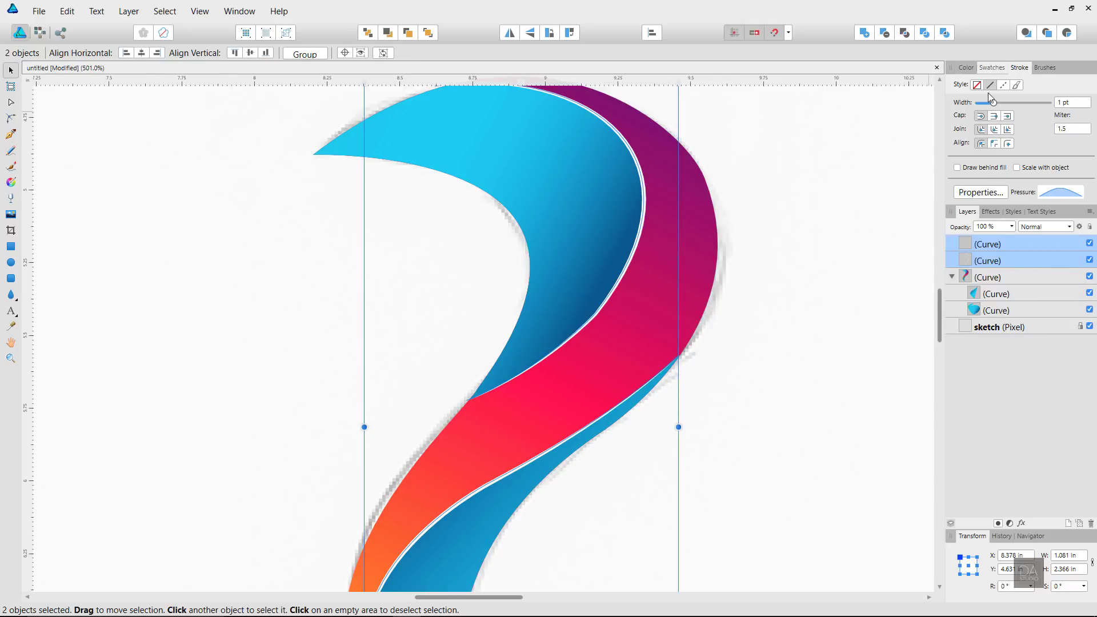
# Set the two highlight strokes' blend mode to Overlay
pyautogui.click(1037, 227)
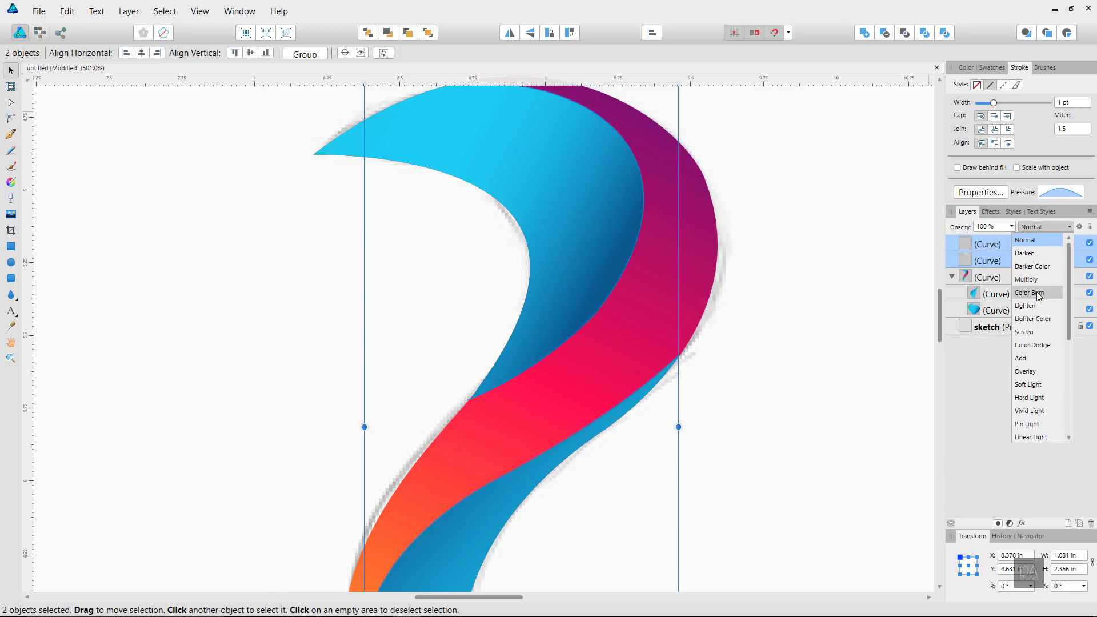
pyautogui.click(1036, 370)
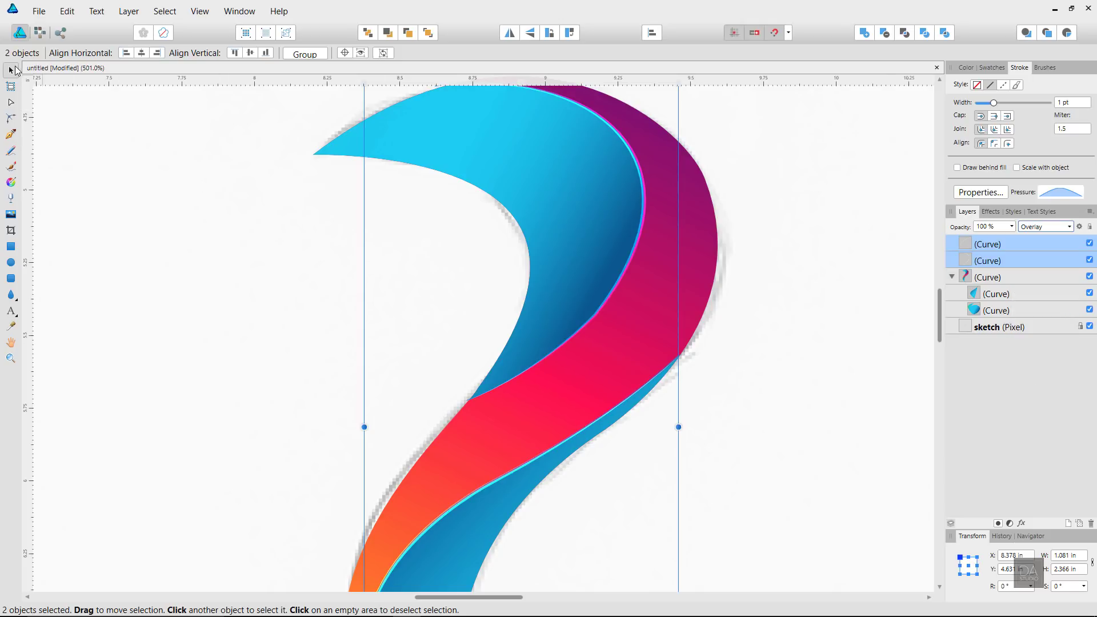
pyautogui.click(280, 277)
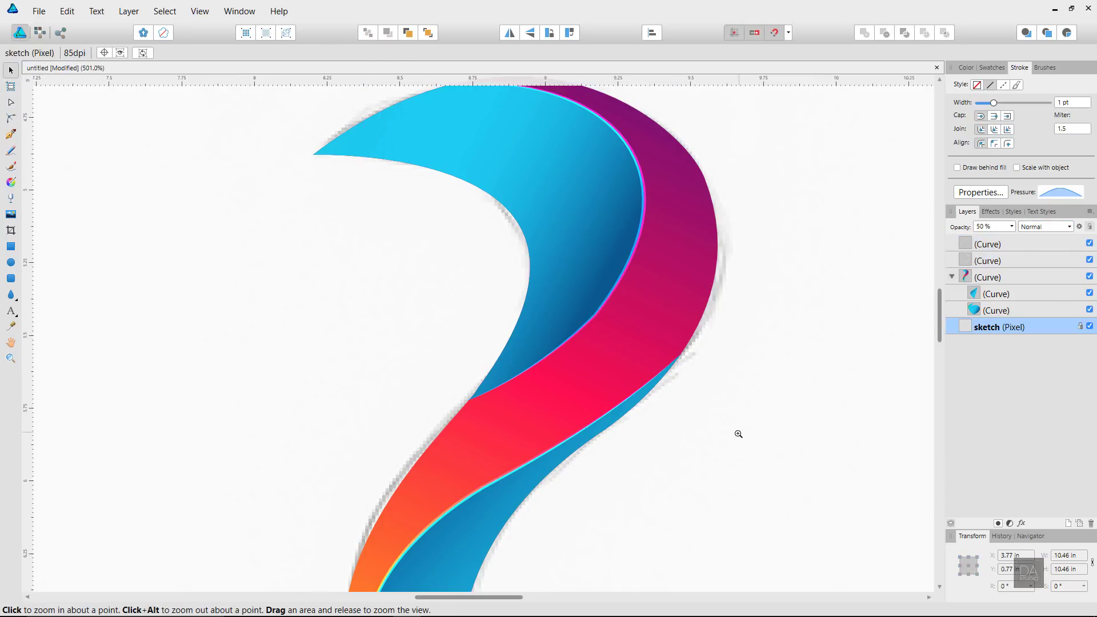
# Hide the sketch layer and zoom out to leave room below the logo
pyautogui.moveTo(734, 436); pyautogui.dragTo(433, 365)
pyautogui.moveTo(557, 415); pyautogui.dragTo(456, 317)
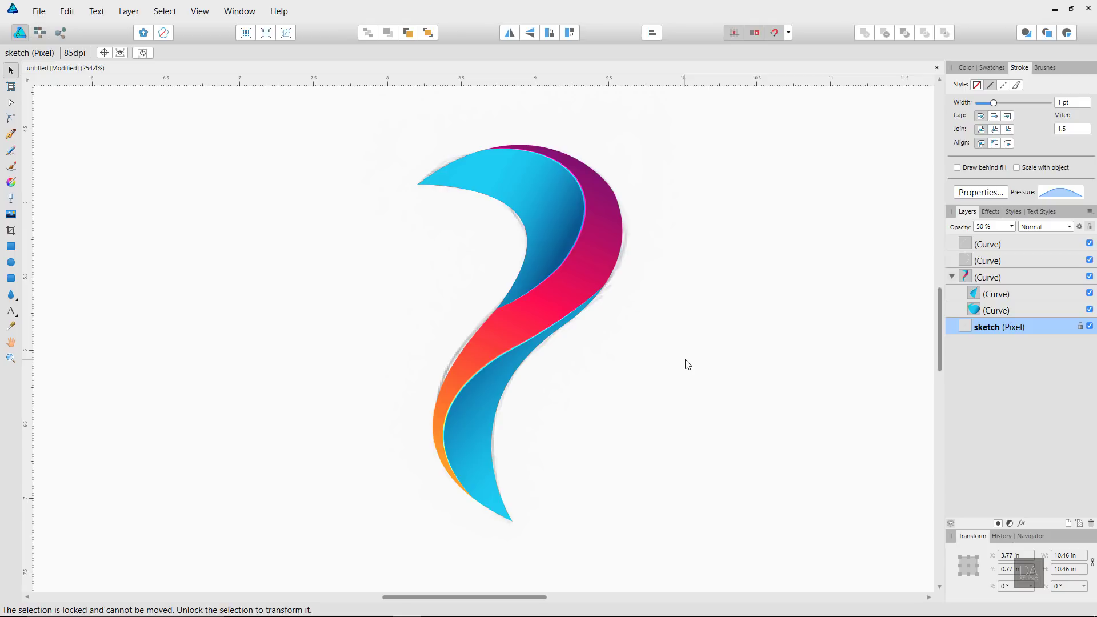
pyautogui.click(1089, 326)
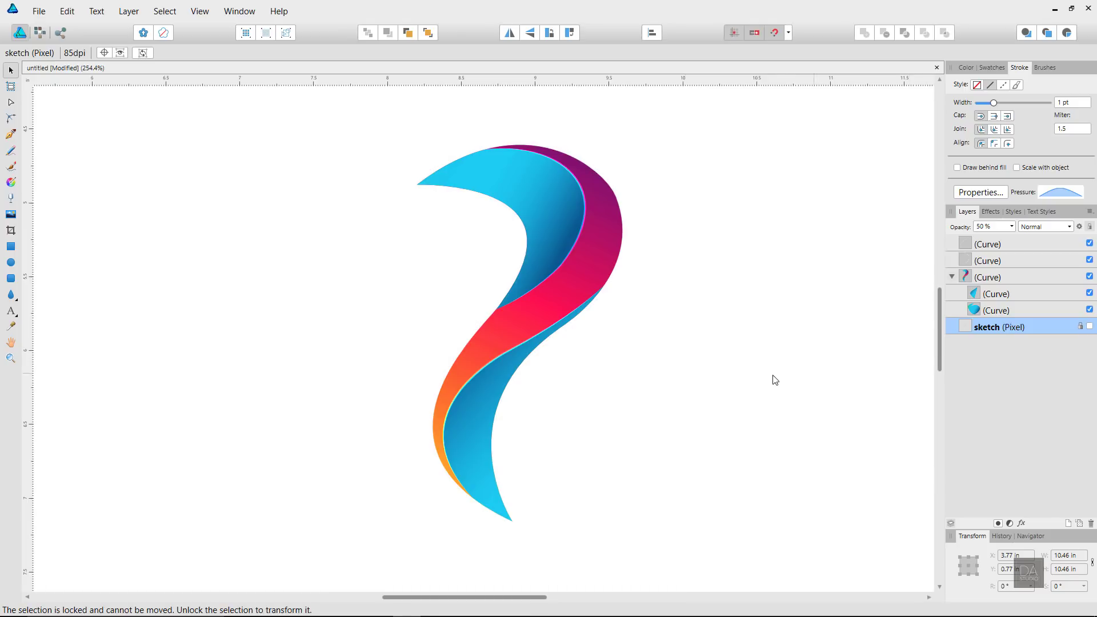
pyautogui.moveTo(748, 396); pyautogui.dragTo(463, 374)
pyautogui.moveTo(690, 456)
pyautogui.mouseDown()
pyautogui.moveTo(542, 366)
pyautogui.moveTo(445, 367)
pyautogui.mouseUp()
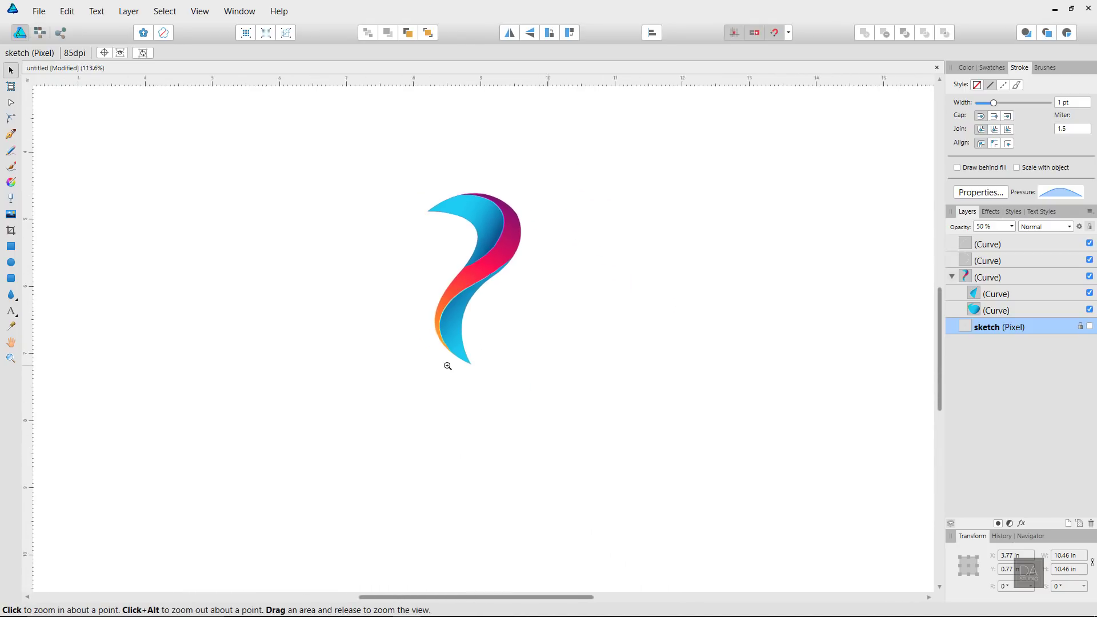
pyautogui.moveTo(546, 382)
pyautogui.mouseDown()
pyautogui.moveTo(549, 370)
pyautogui.moveTo(556, 380)
pyautogui.moveTo(502, 379)
pyautogui.mouseUp()
# Draw a circle left of the logo and fill it with a black-to-transparent gradient
pyautogui.click(10, 262)
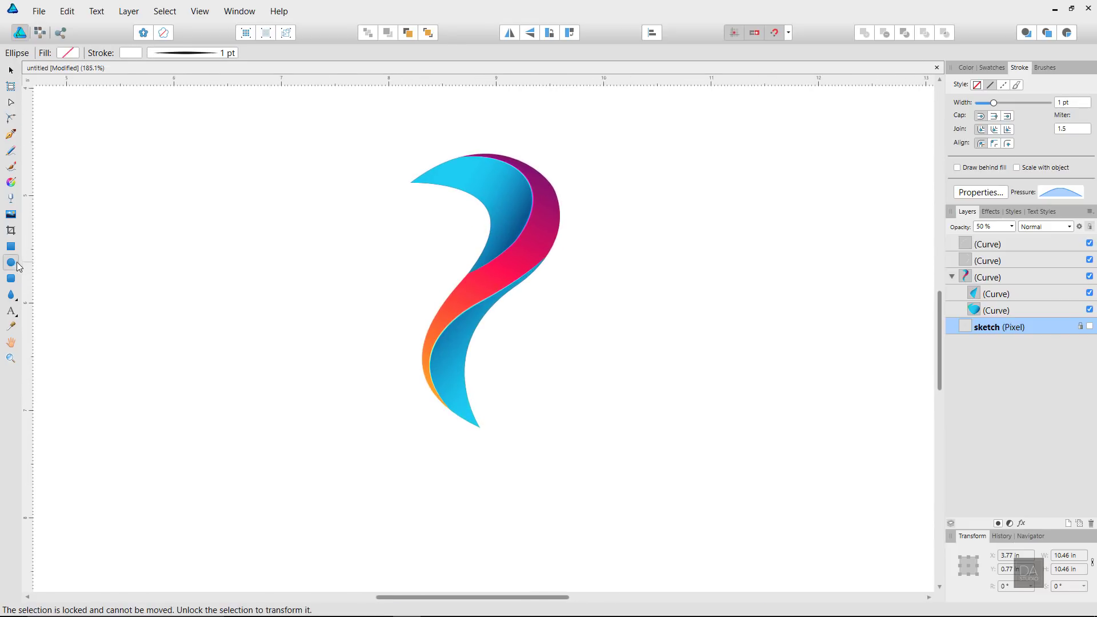
pyautogui.moveTo(222, 285); pyautogui.dragTo(333, 382)
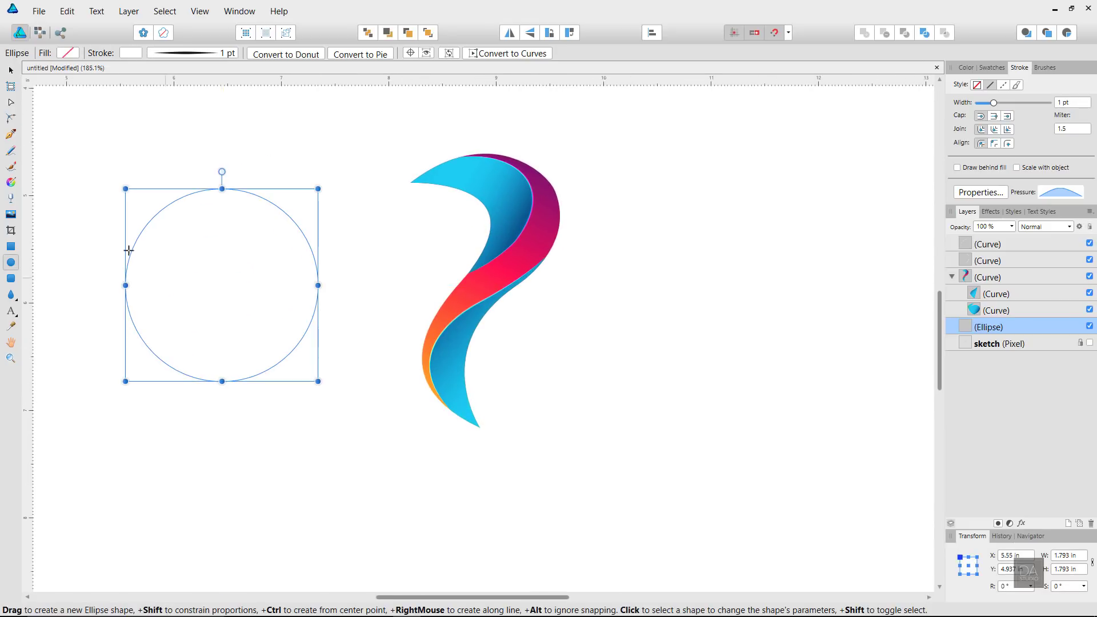
pyautogui.click(10, 70)
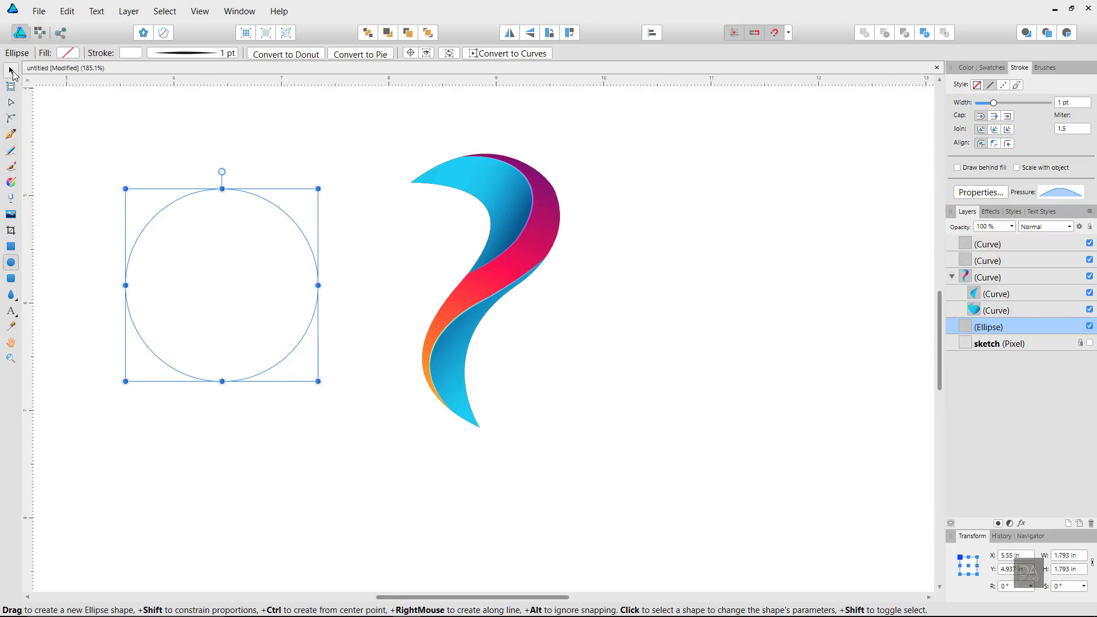
pyautogui.click(992, 67)
pyautogui.click(971, 90)
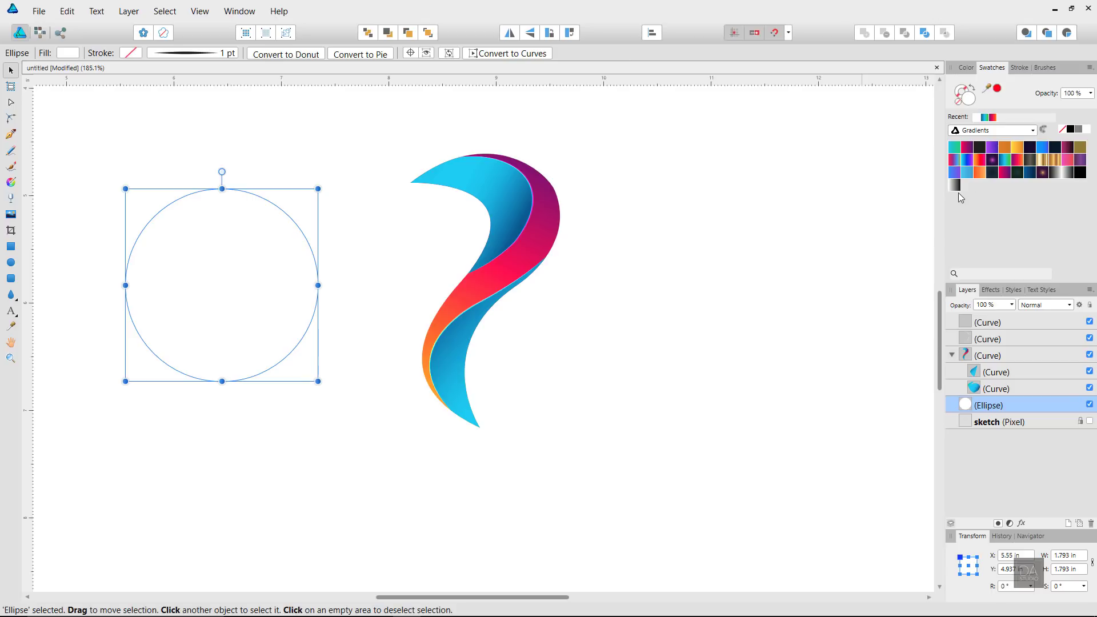
pyautogui.click(1080, 172)
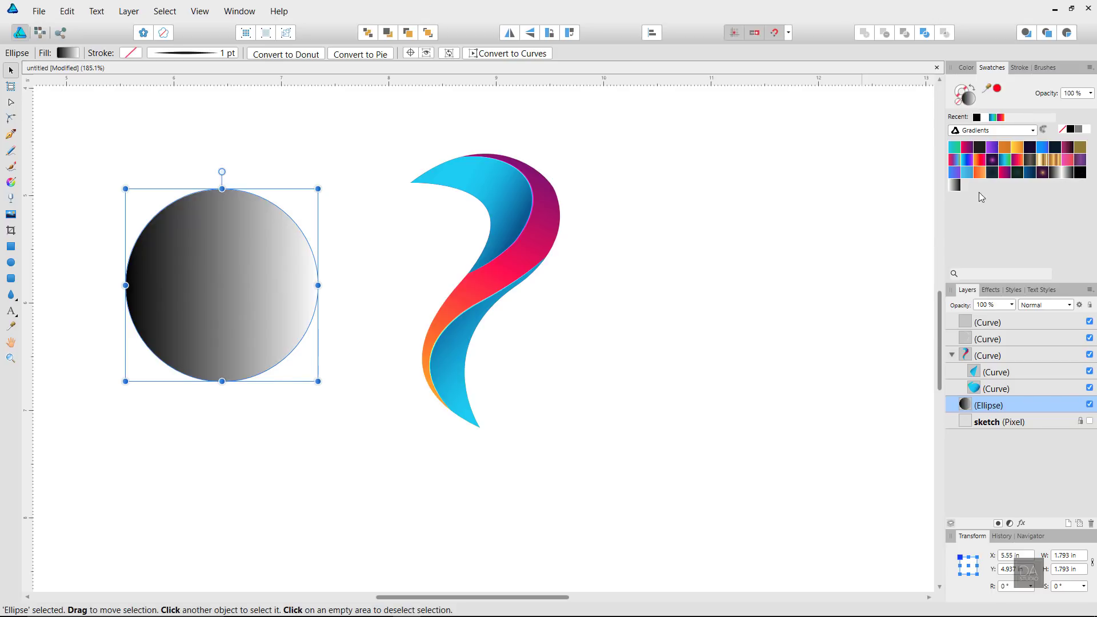
# Make the circle's gradient elliptical, radiating dark from its centre
pyautogui.click(67, 55)
pyautogui.click(74, 128)
pyautogui.click(70, 155)
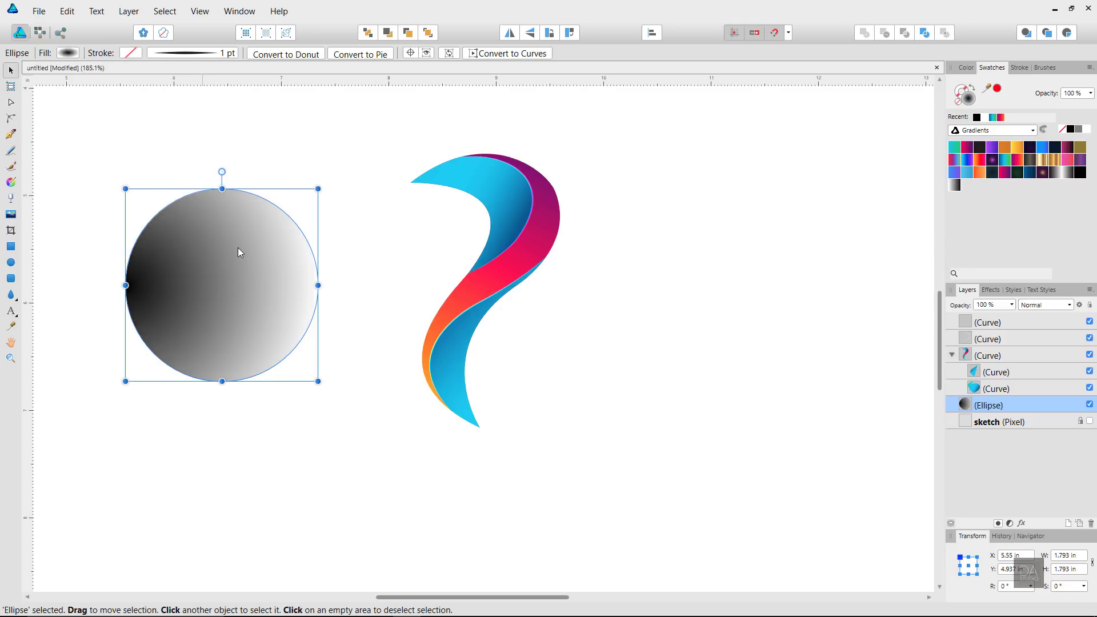
pyautogui.click(11, 183)
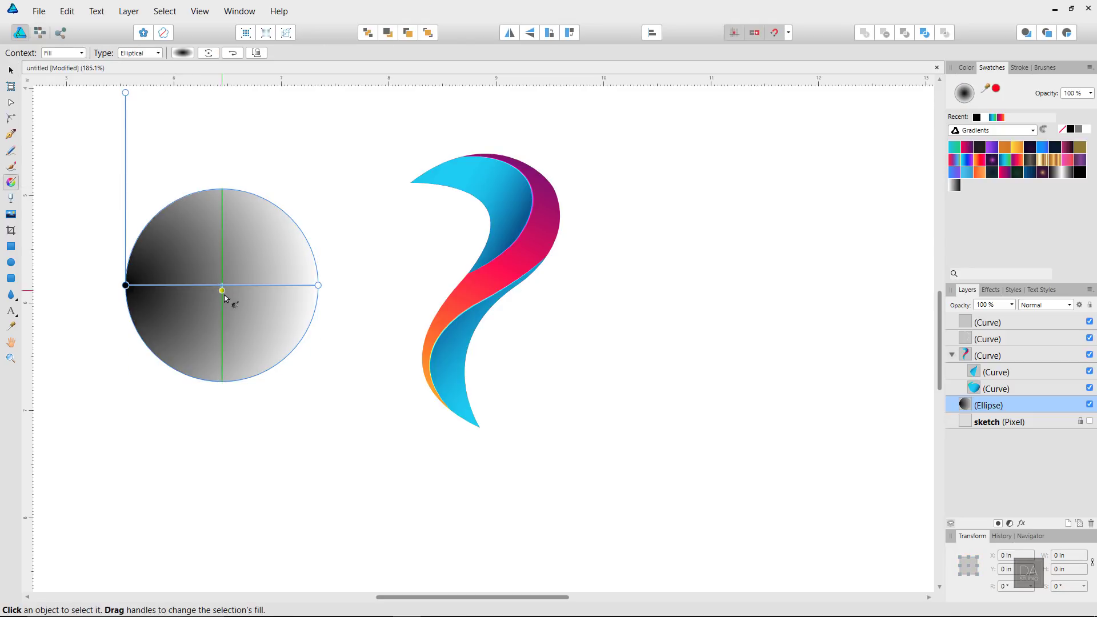
pyautogui.moveTo(222, 291); pyautogui.dragTo(319, 290)
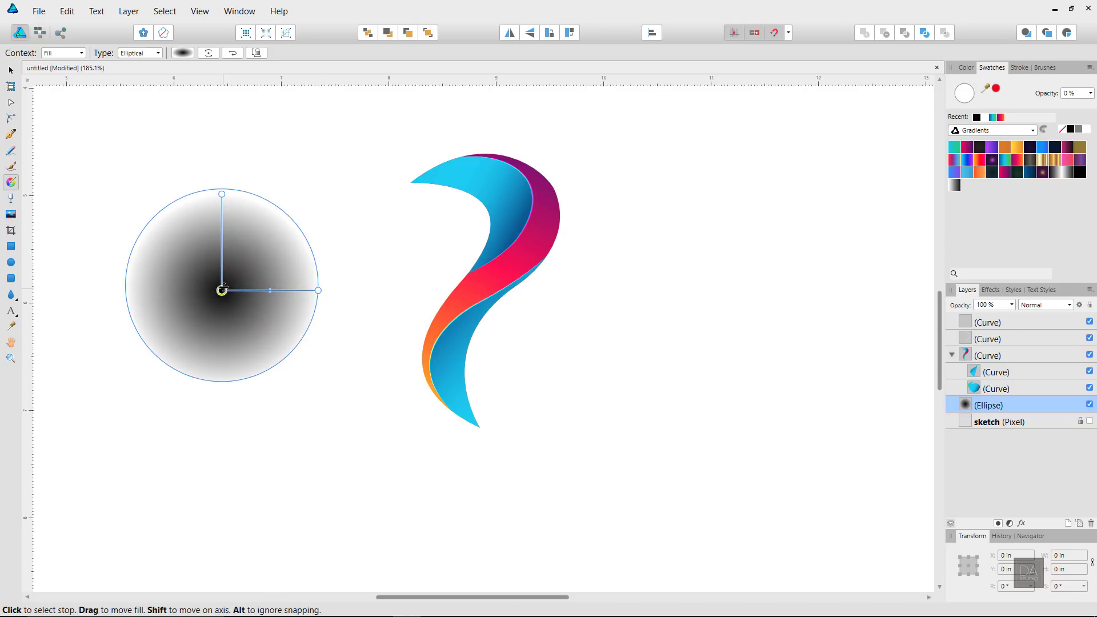
pyautogui.moveTo(222, 291); pyautogui.dragTo(222, 285)
# Squash the circle into a thin ellipse 1.405 in wide beneath the tail
pyautogui.click(11, 69)
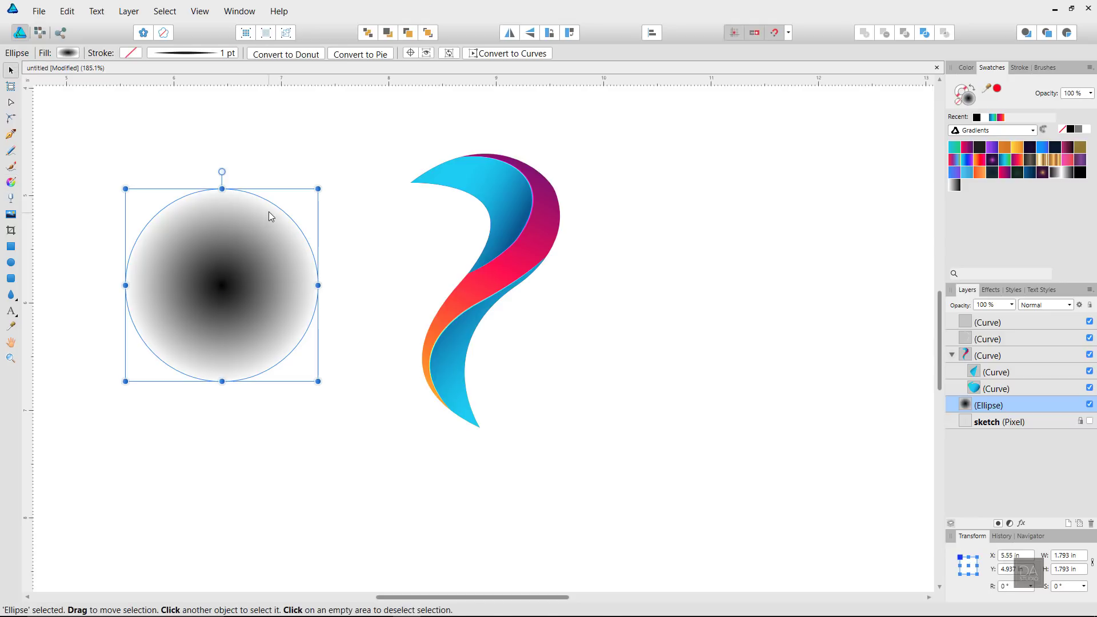
pyautogui.moveTo(222, 189)
pyautogui.mouseDown()
pyautogui.moveTo(222, 244)
pyautogui.moveTo(250, 356)
pyautogui.mouseUp()
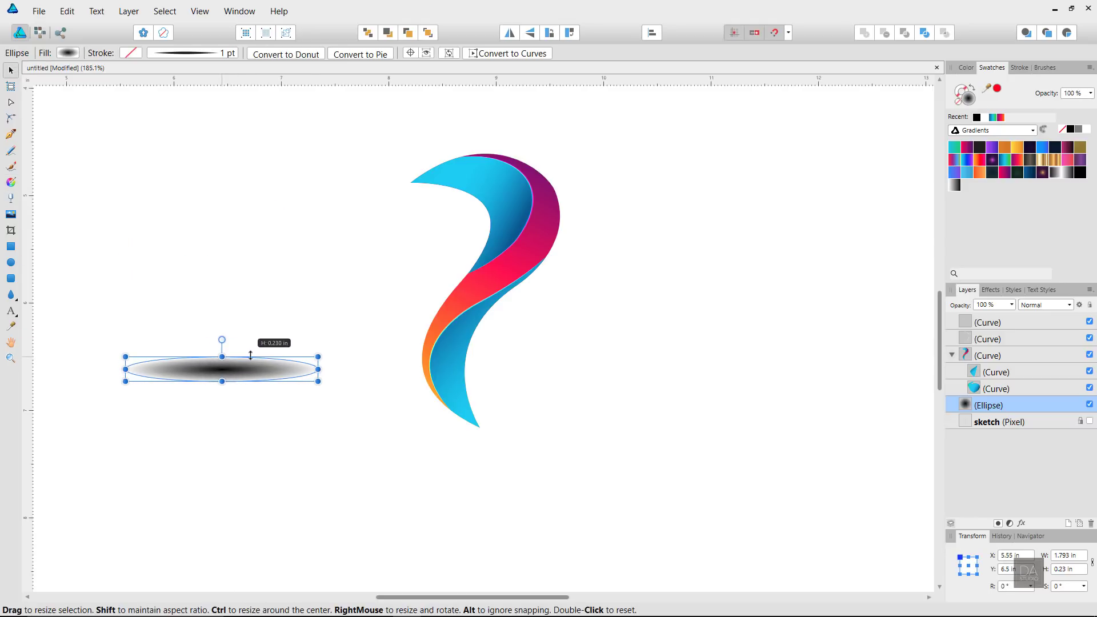
pyautogui.moveTo(250, 356); pyautogui.dragTo(250, 358)
pyautogui.moveTo(318, 369)
pyautogui.mouseDown()
pyautogui.moveTo(252, 369)
pyautogui.moveTo(530, 435)
pyautogui.mouseUp()
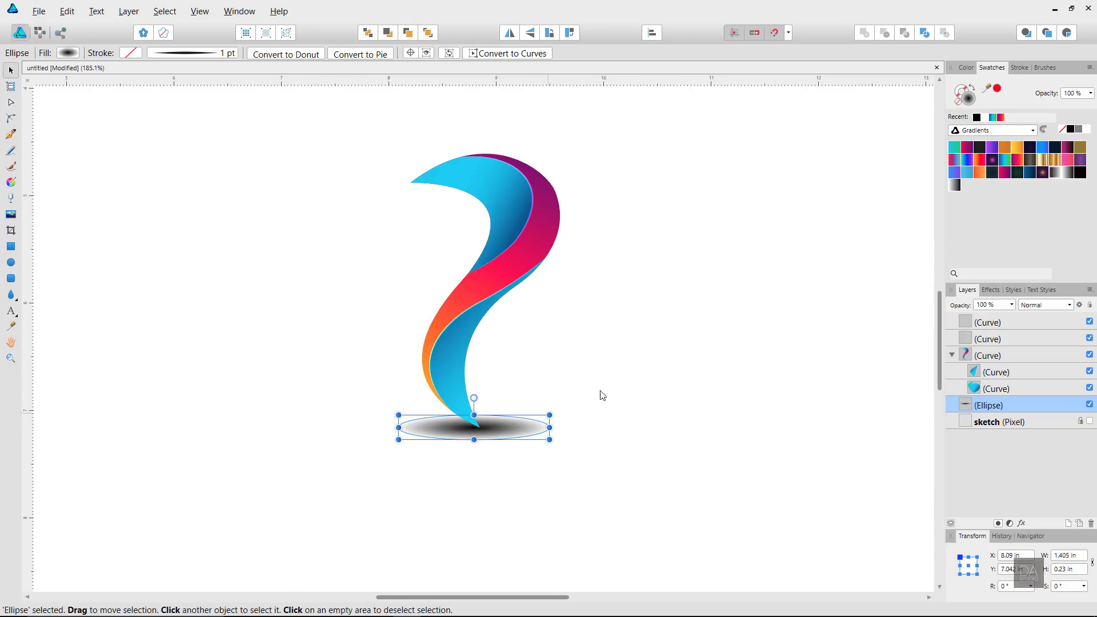
# Apply a Gaussian Blur of about 21 px to the ellipse
pyautogui.click(1021, 523)
pyautogui.moveTo(396, 151); pyautogui.dragTo(660, 150)
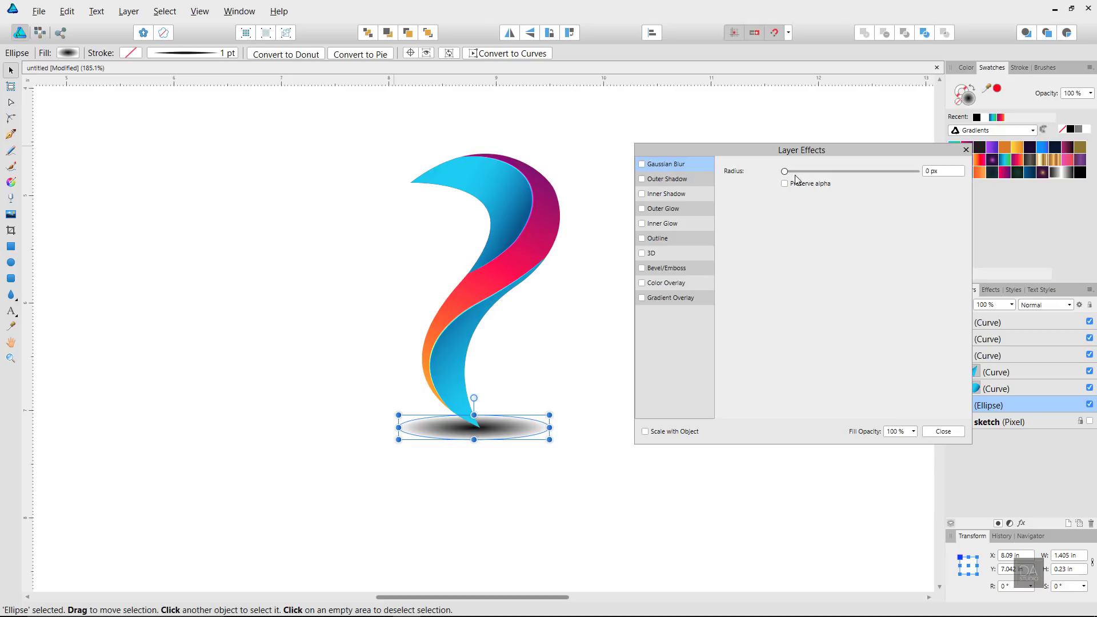
pyautogui.moveTo(795, 176); pyautogui.dragTo(858, 181)
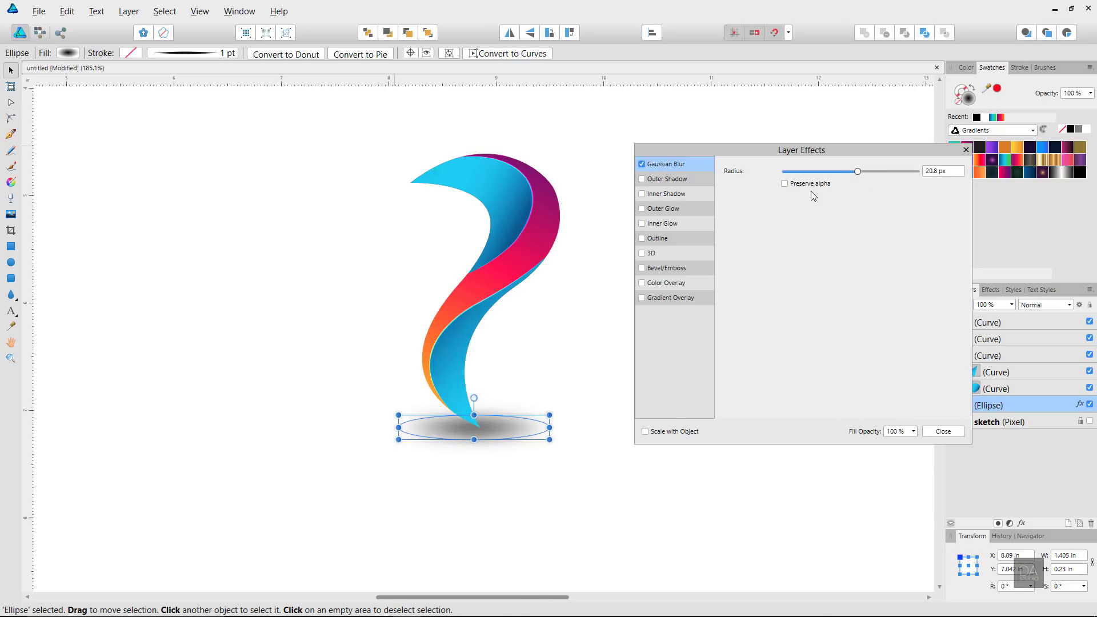
pyautogui.click(943, 432)
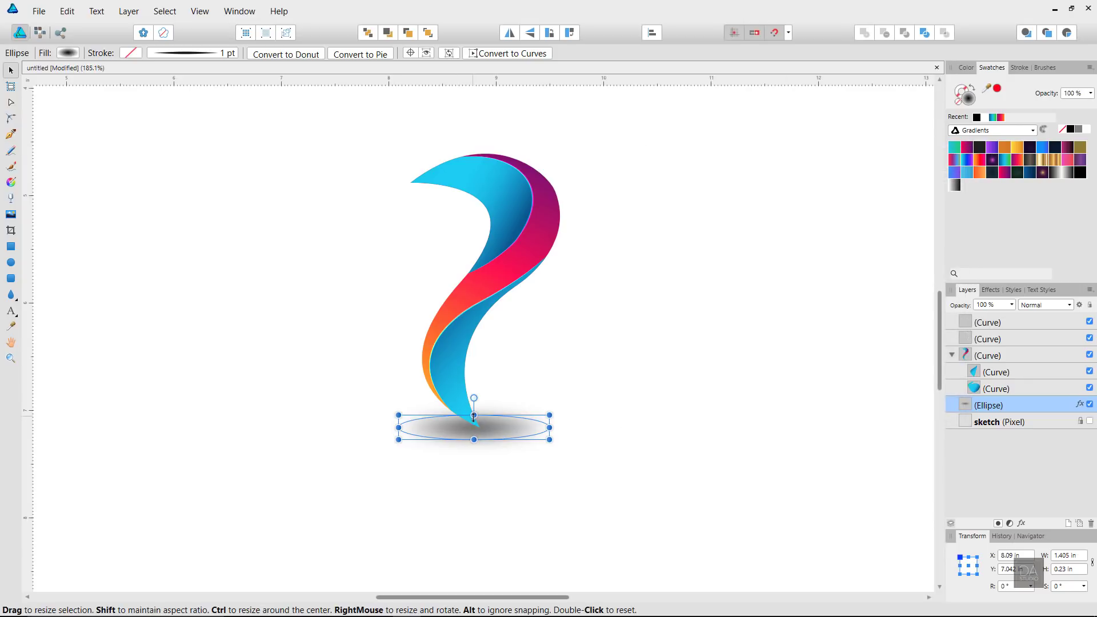
# Flatten the shadow, widen it to 1.565 in, and set opacity to 55%
pyautogui.moveTo(473, 416); pyautogui.dragTo(473, 421)
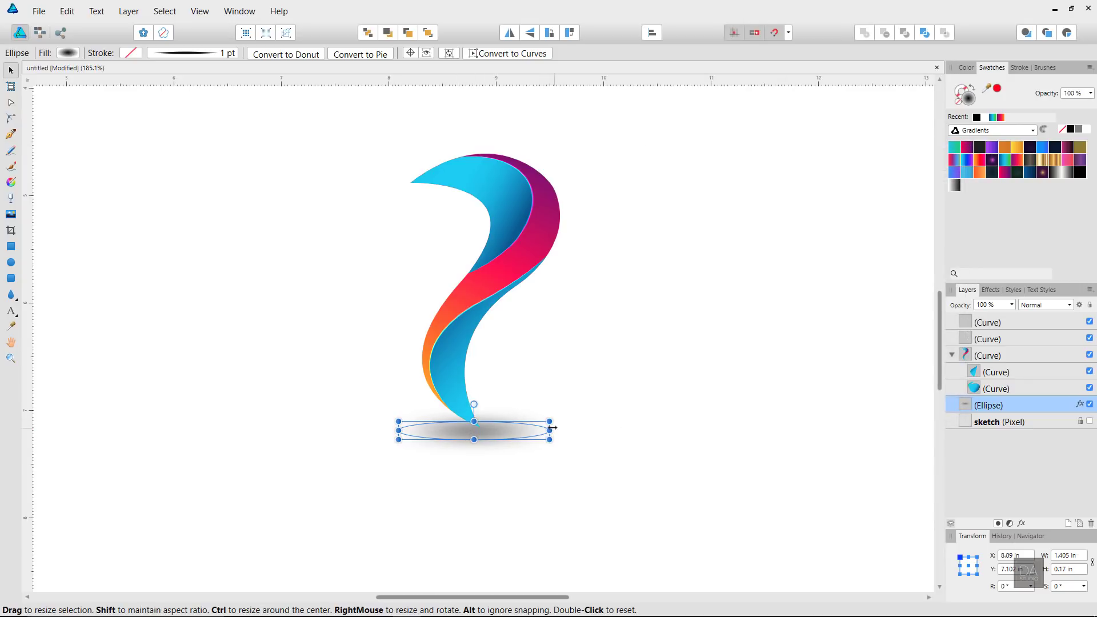
pyautogui.moveTo(554, 429)
pyautogui.mouseDown()
pyautogui.moveTo(570, 430)
pyautogui.moveTo(533, 436)
pyautogui.mouseUp()
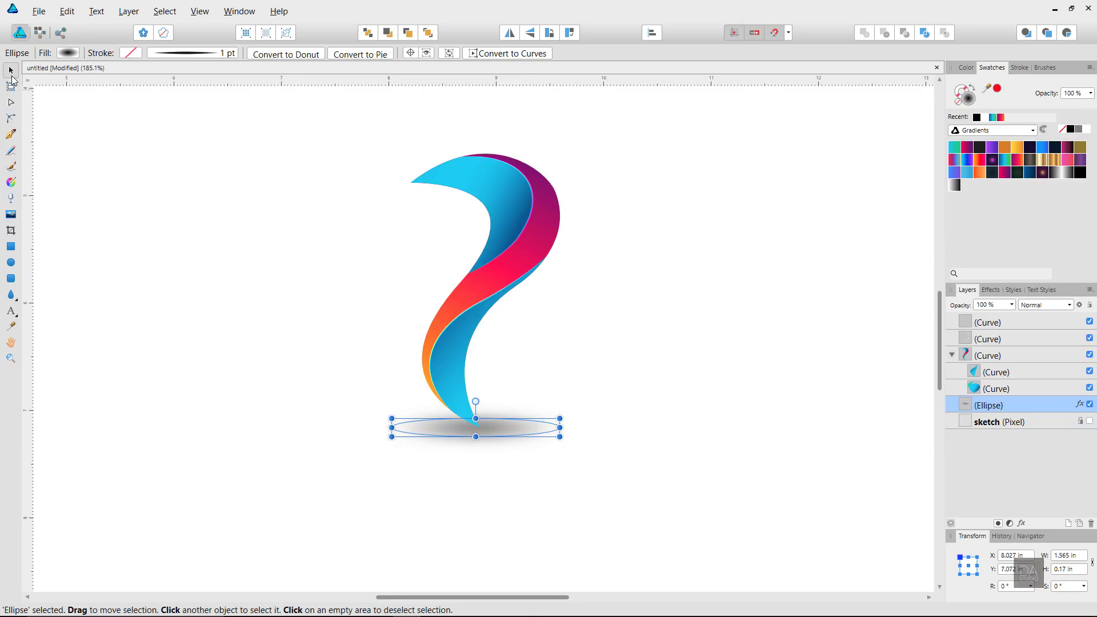
pyautogui.click(1011, 306)
pyautogui.moveTo(983, 319); pyautogui.dragTo(977, 320)
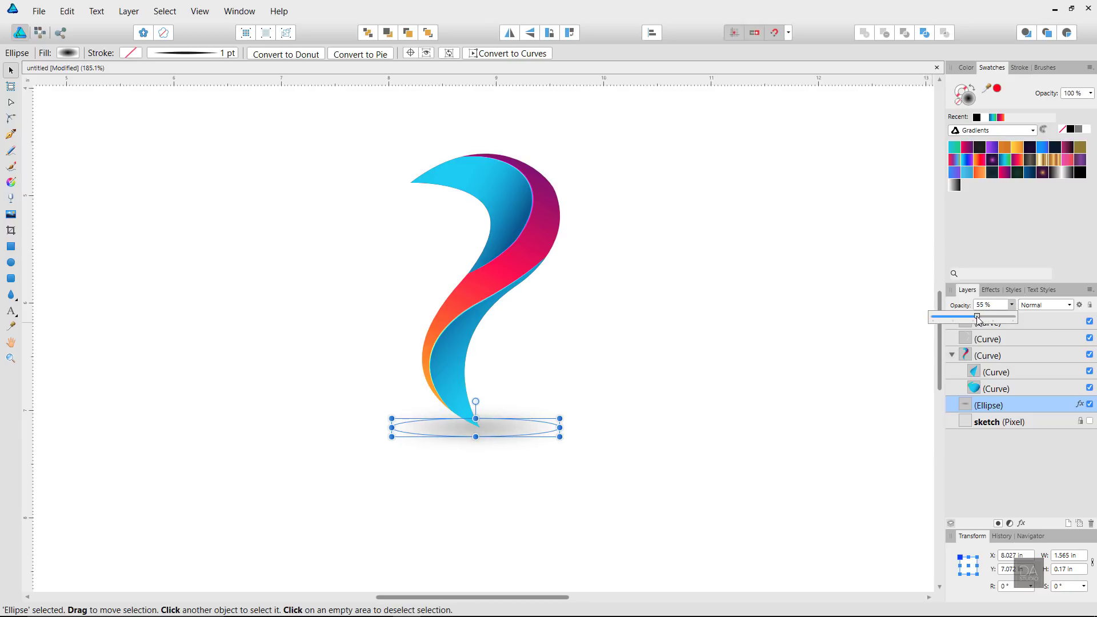
pyautogui.click(755, 354)
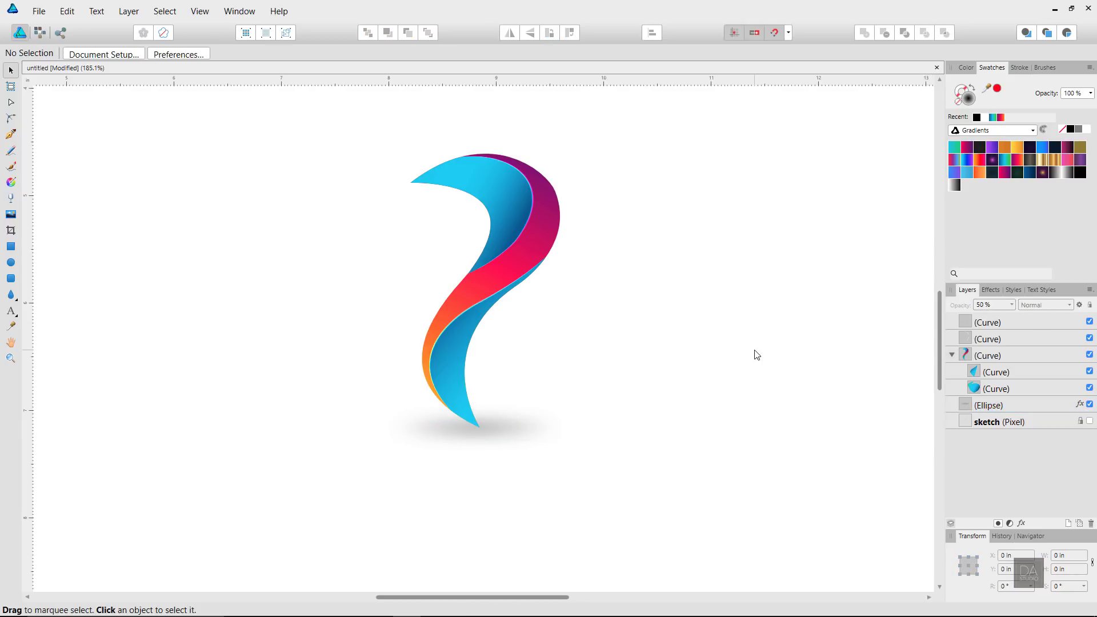
# Zoom to fit the whole page with Ctrl+0
pyautogui.hotkey('ctrl', '0')
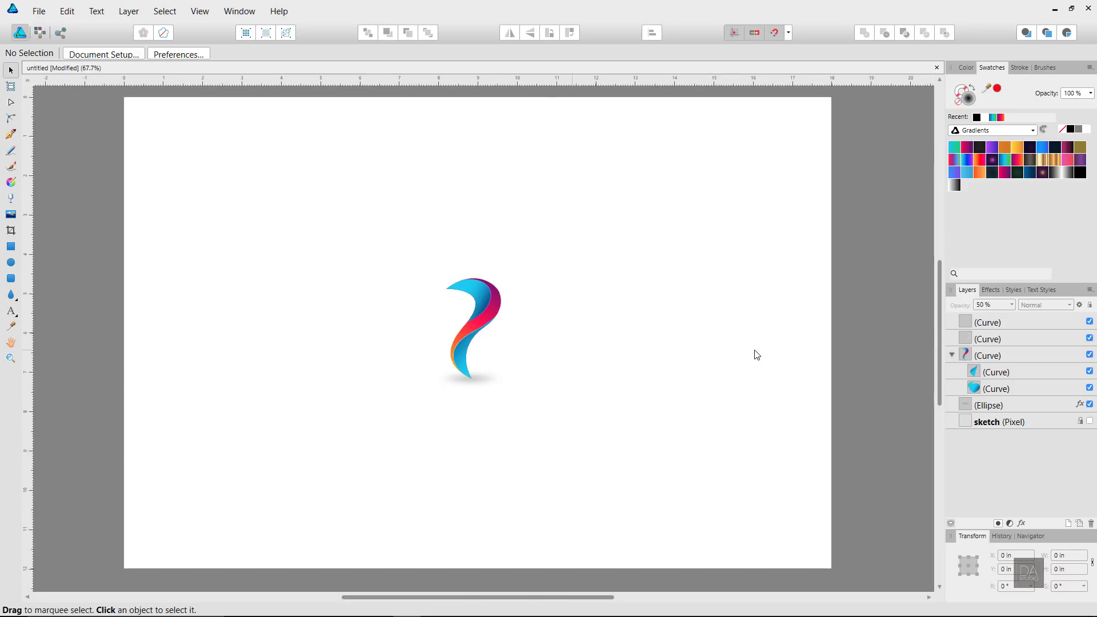